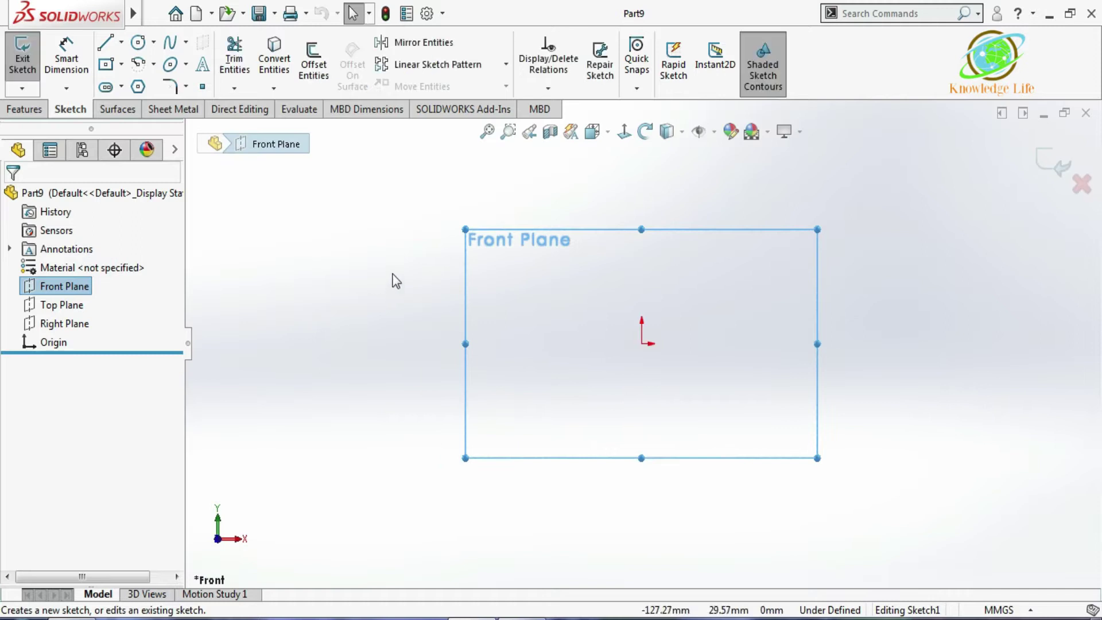
Step: Sketch a closed four-sided line profile on the Front Plane from the origin, about 82 mm tall, with horizontal ends and a slanted right side
left_click(636, 332)
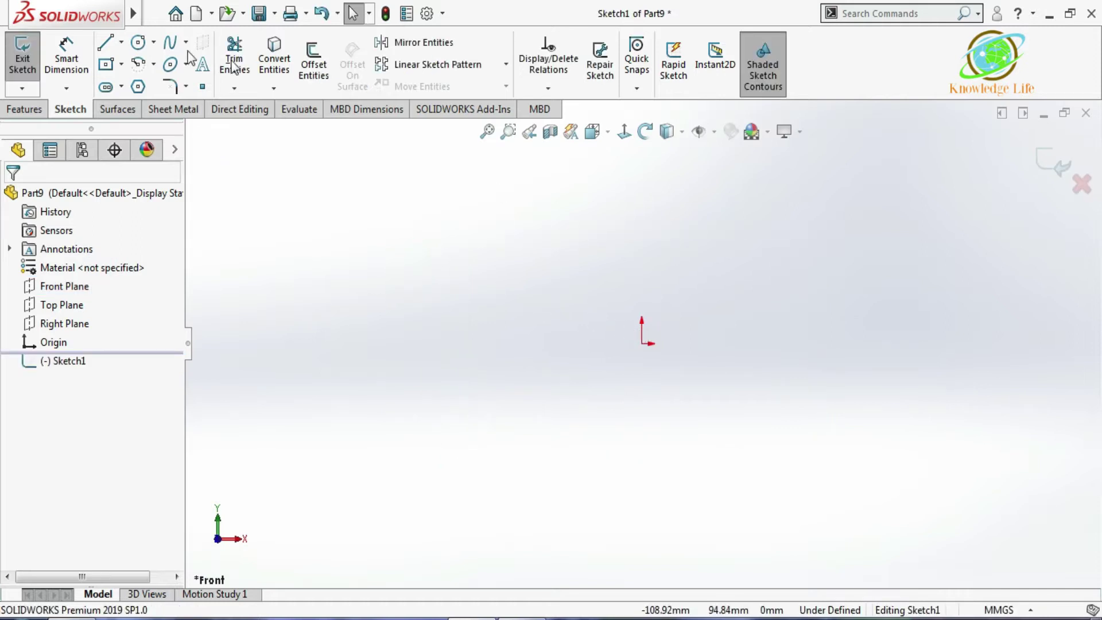
left_click(121, 43)
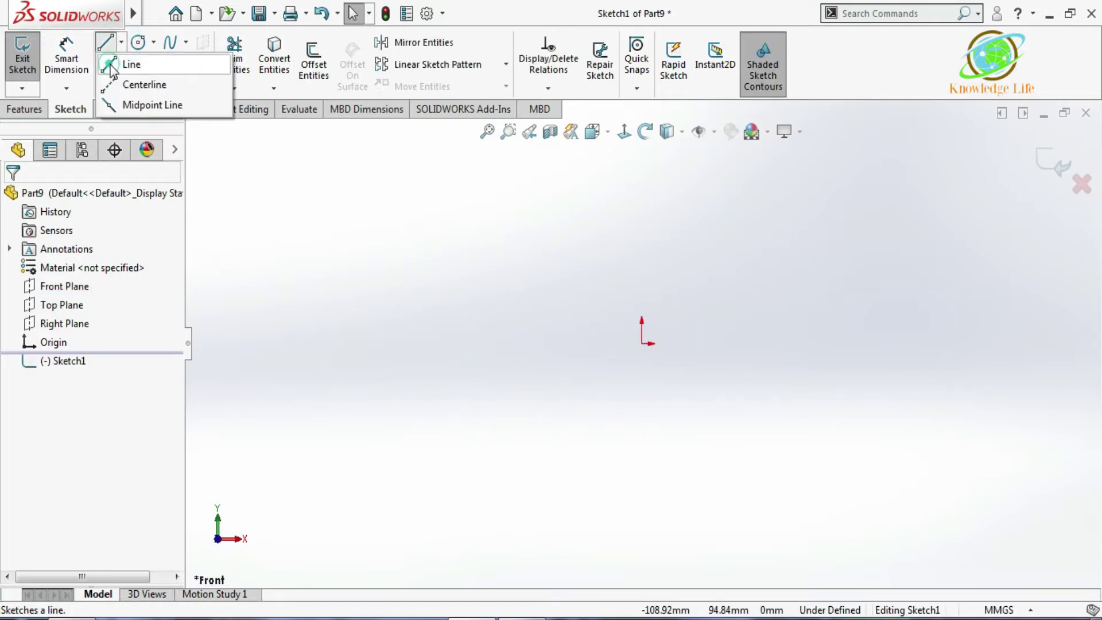
key("l")
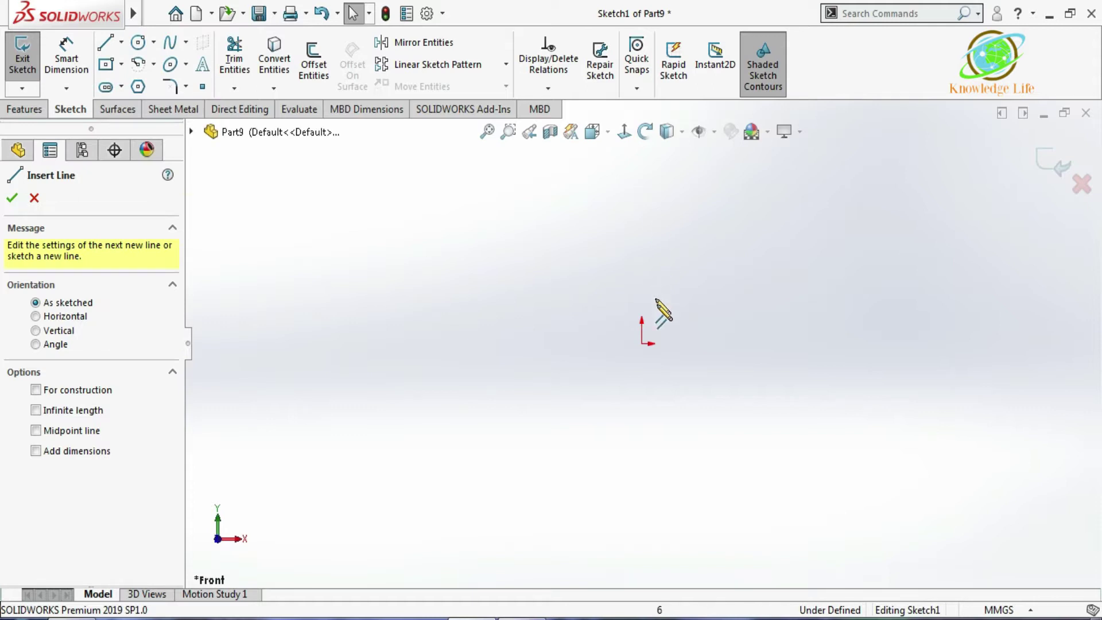
left_click(641, 343)
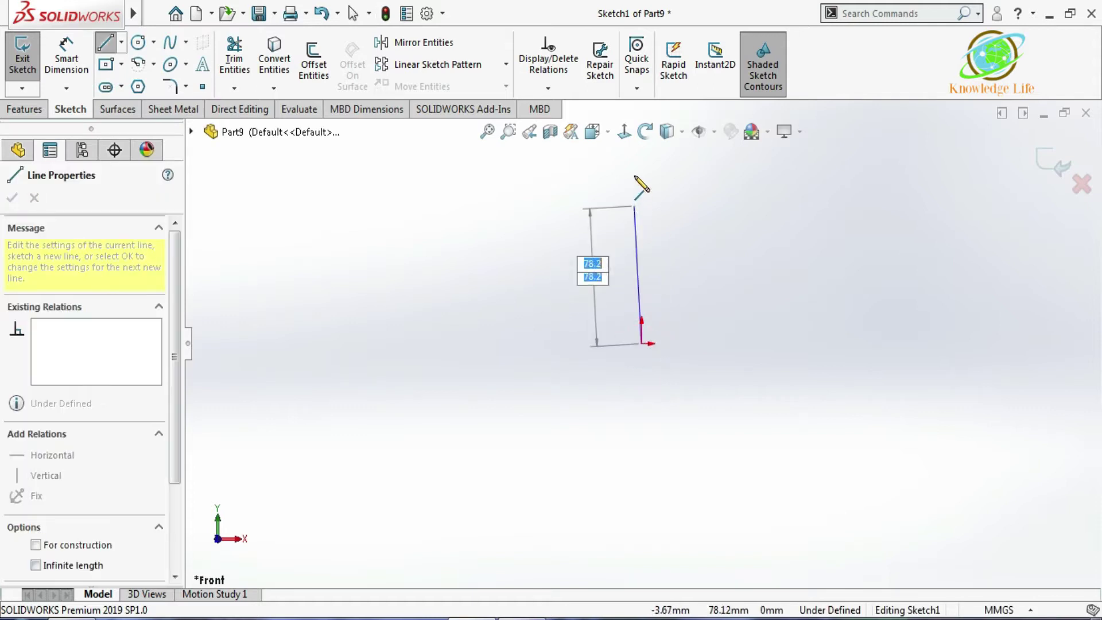
left_click(641, 173)
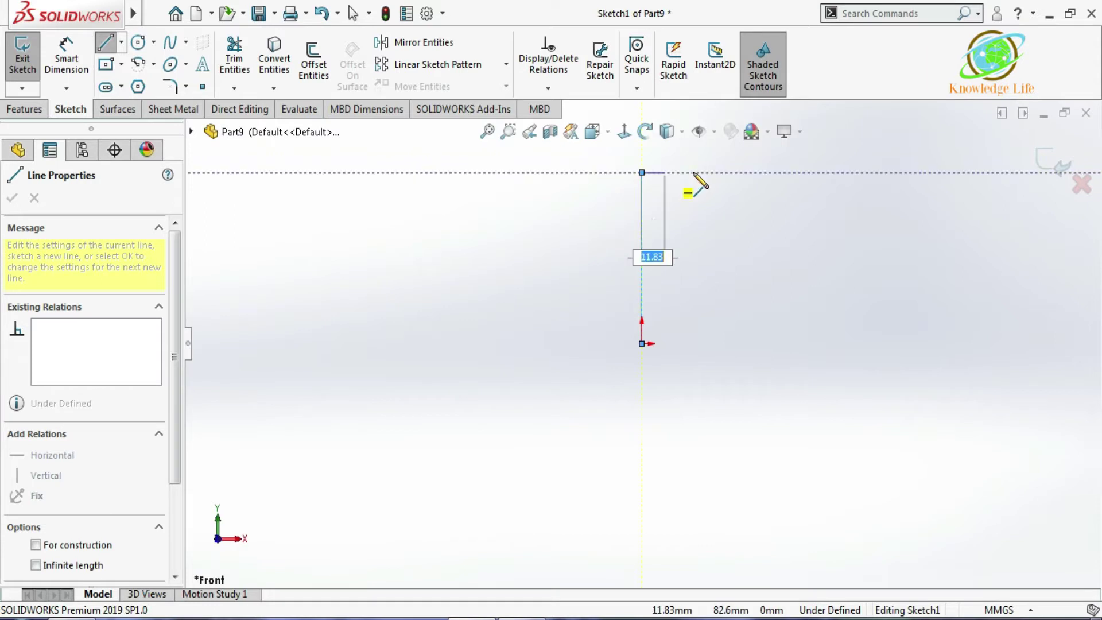
left_click(725, 172)
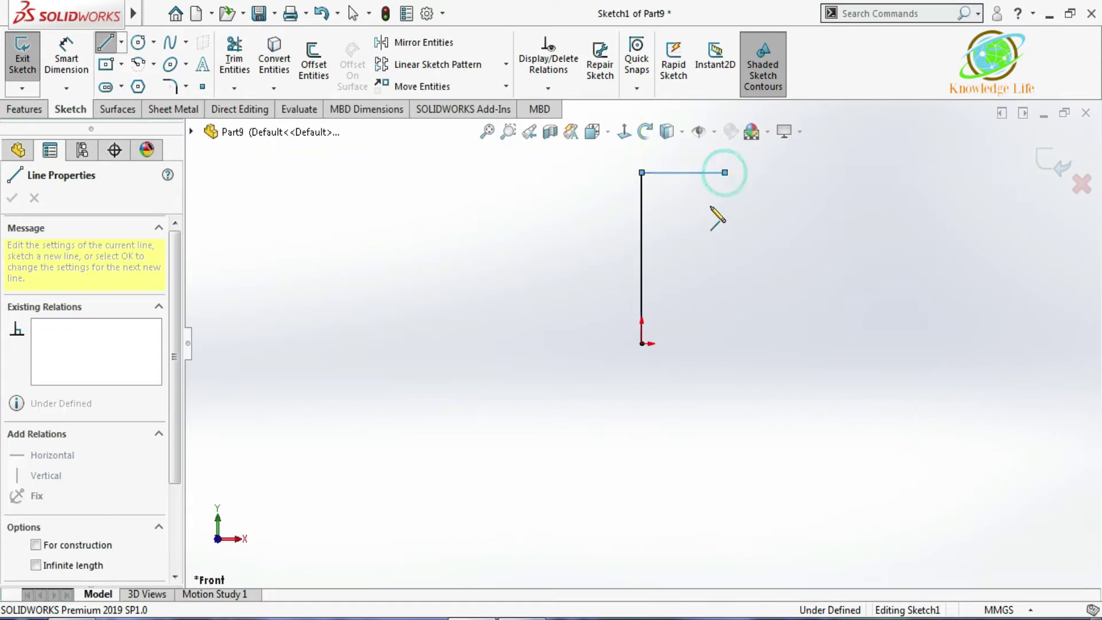
left_click(697, 344)
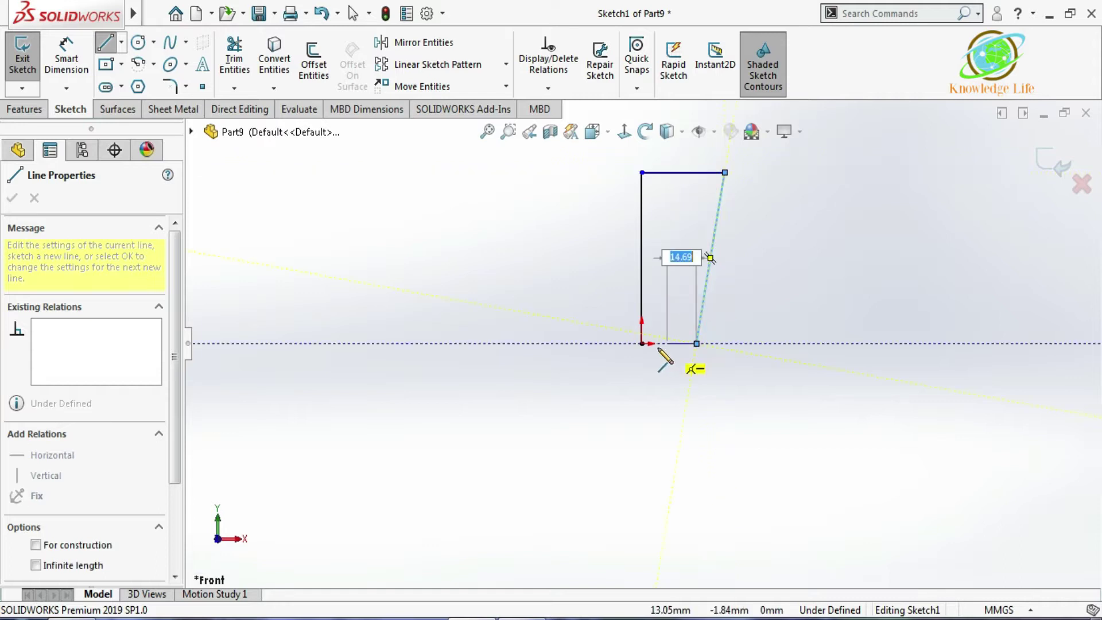
left_click(642, 342)
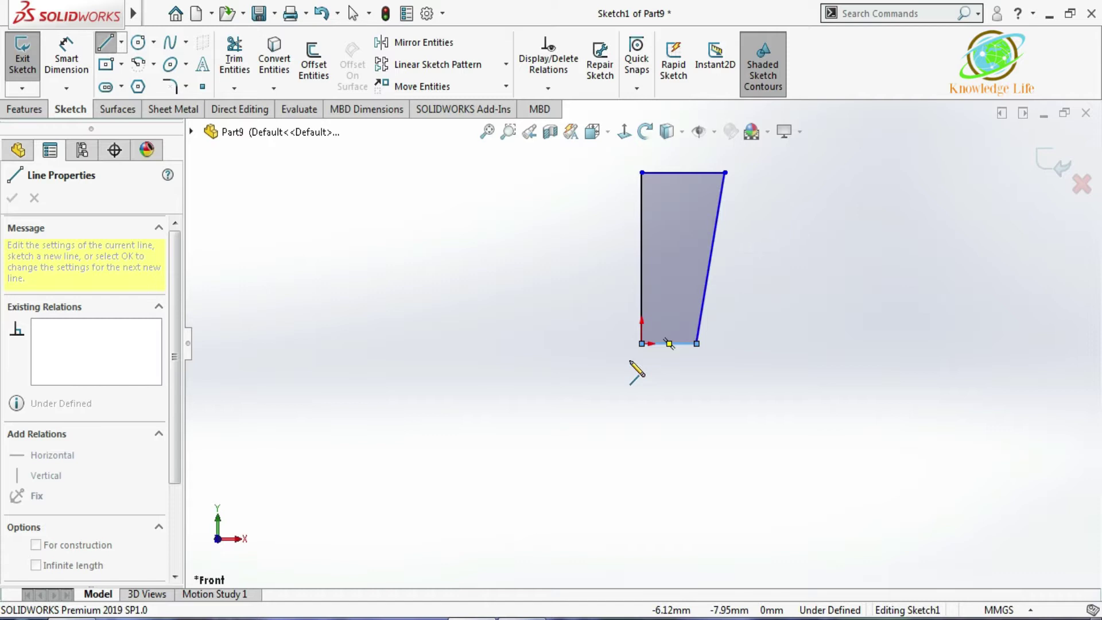
Step: Dimension the profile's vertical side, setting its length to 350 mm
middle_click_drag(665, 205, 659, 238, "ctrl")
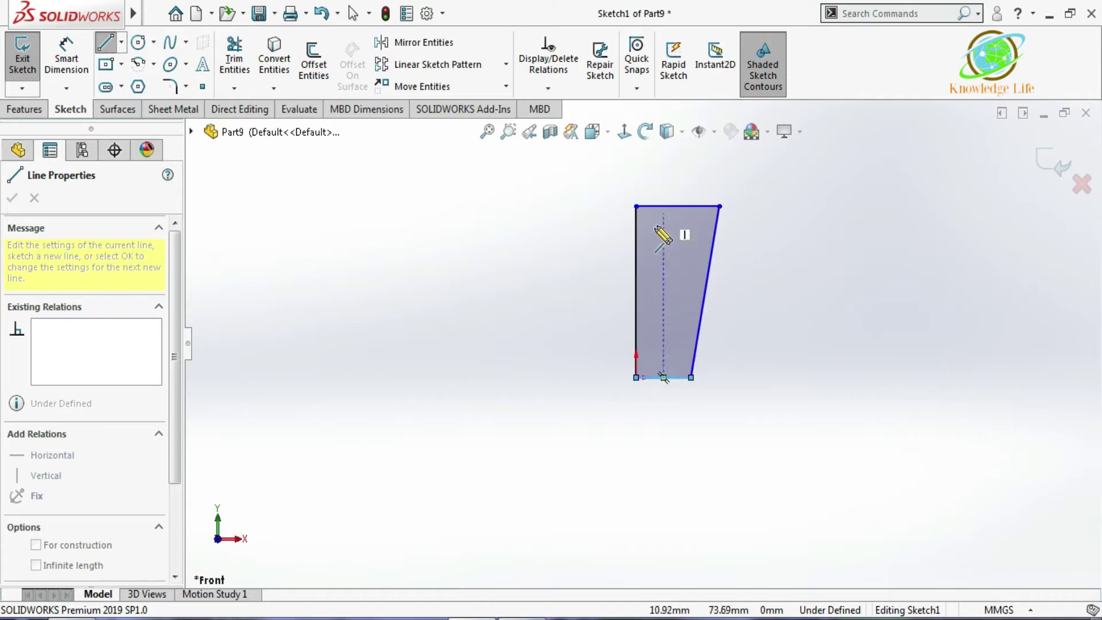
scroll(654, 202, "down", 2)
left_click(66, 57)
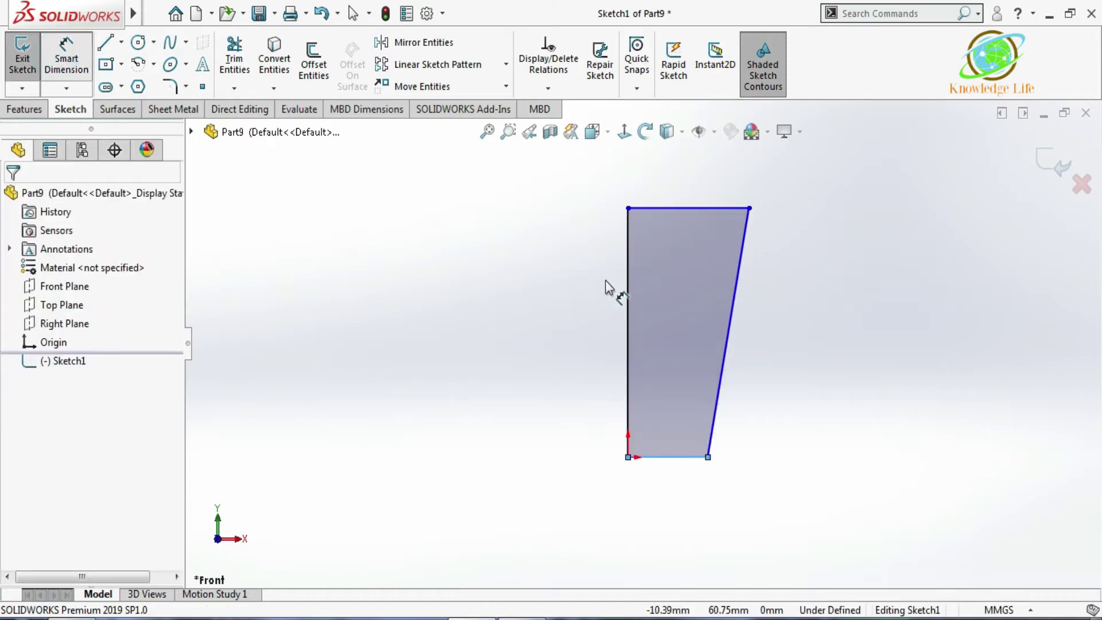
left_click(626, 296)
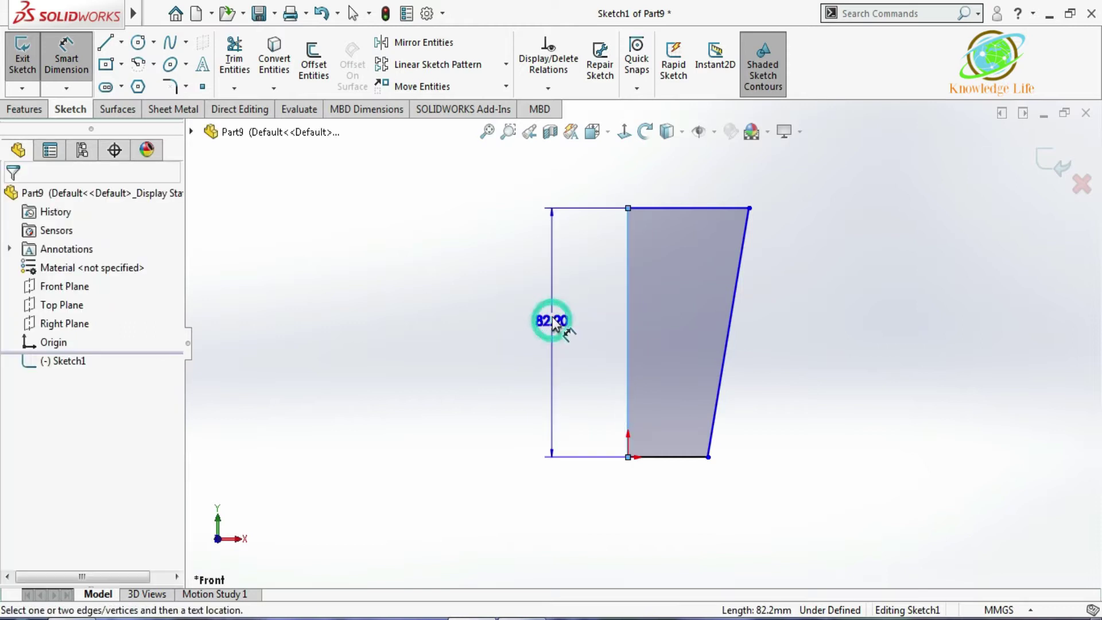
left_click(552, 323)
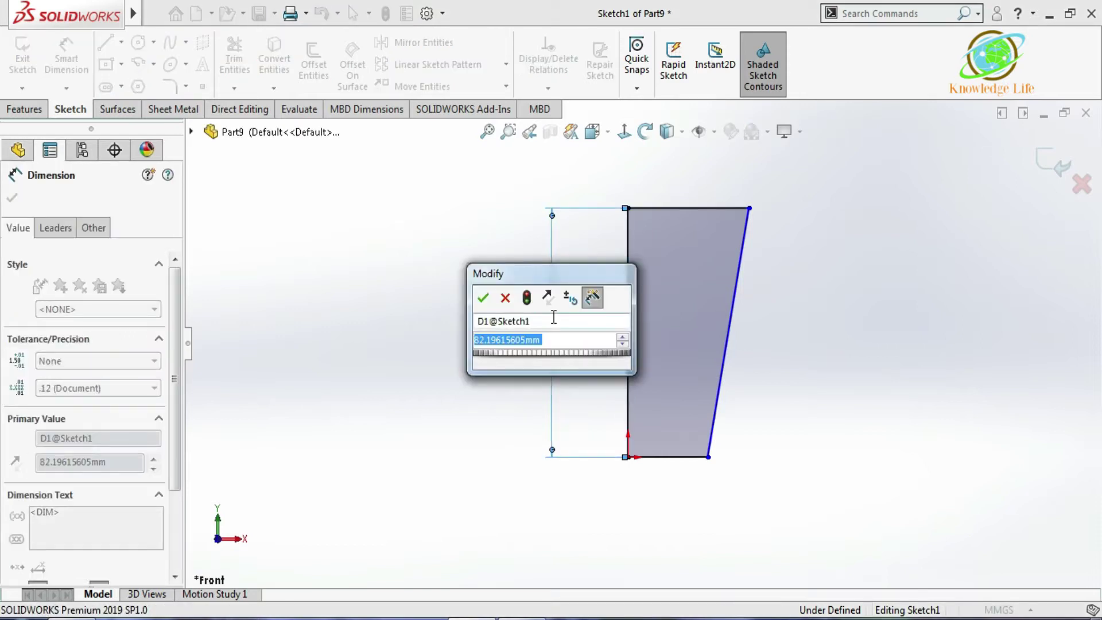
type("350")
key("Return")
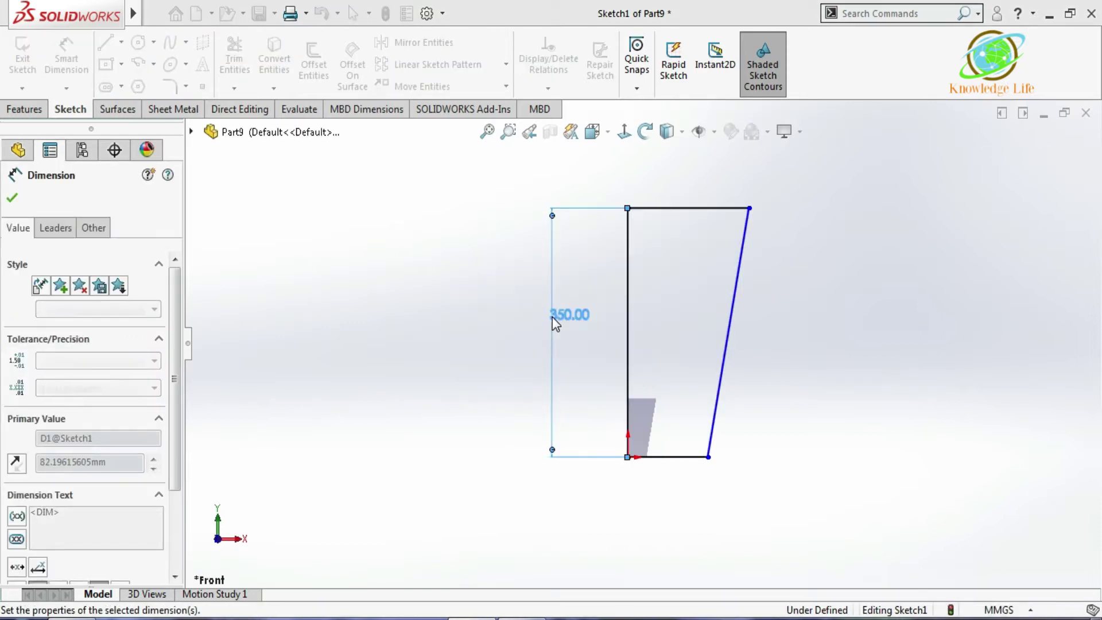
Step: Dimension the profile's top edge to 220 mm and its bottom edge to 130 mm
left_click(688, 209)
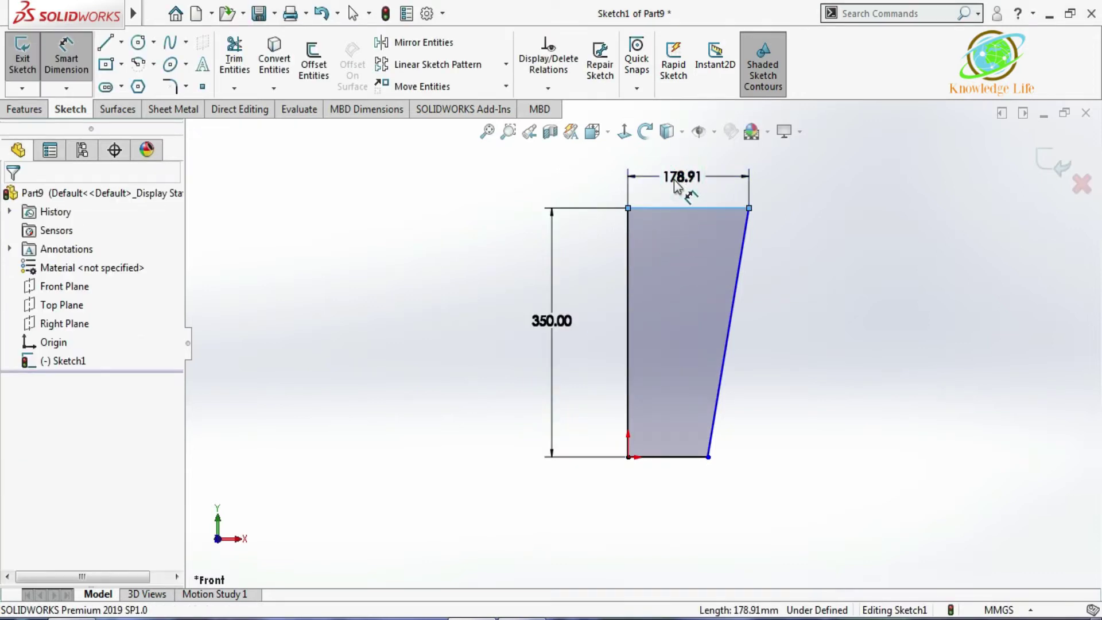
left_click(675, 182)
key("Return")
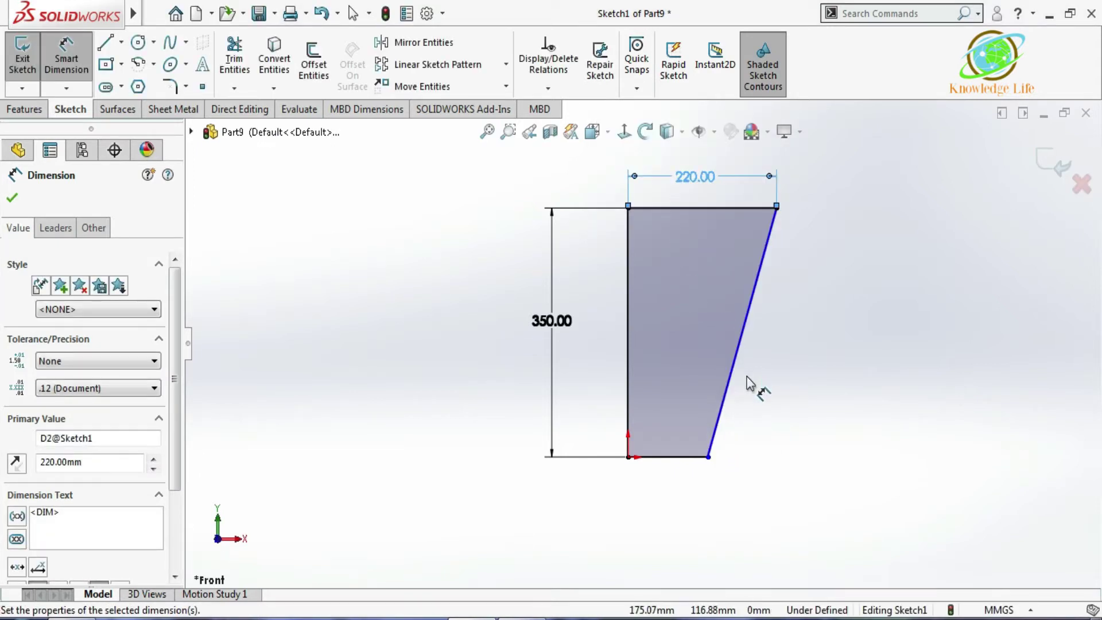
left_click(660, 465)
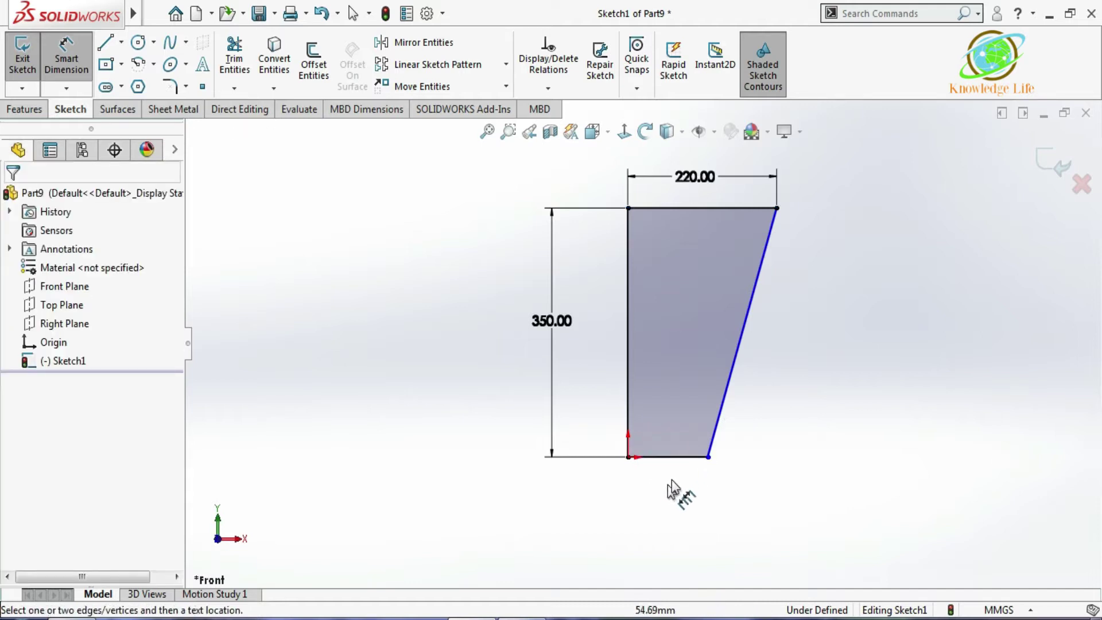
left_click(664, 456)
left_click(669, 486)
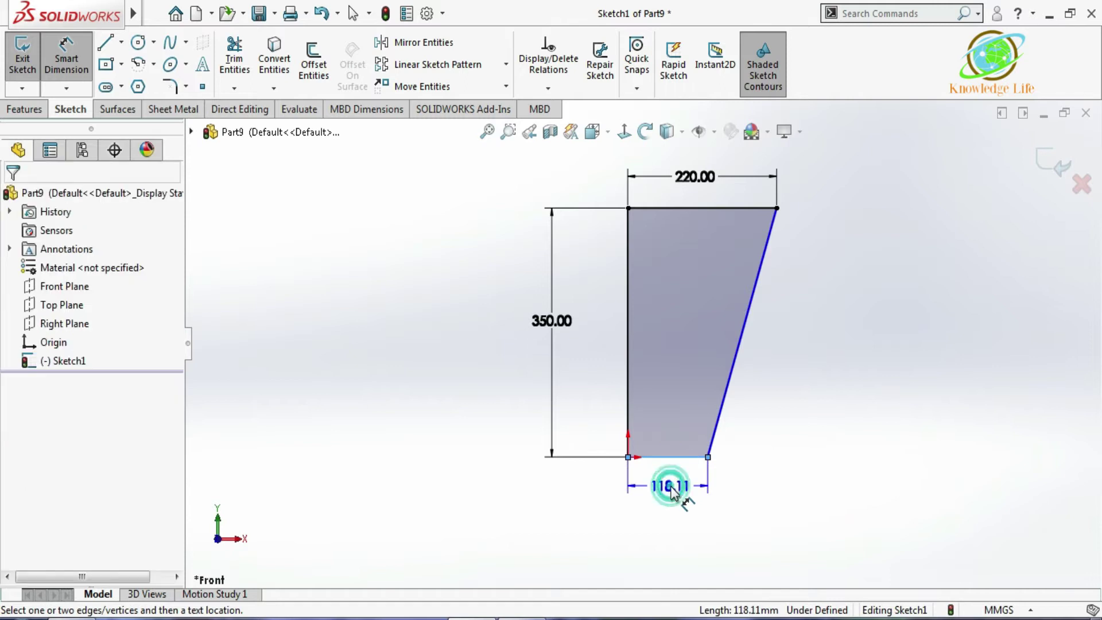
type("13")
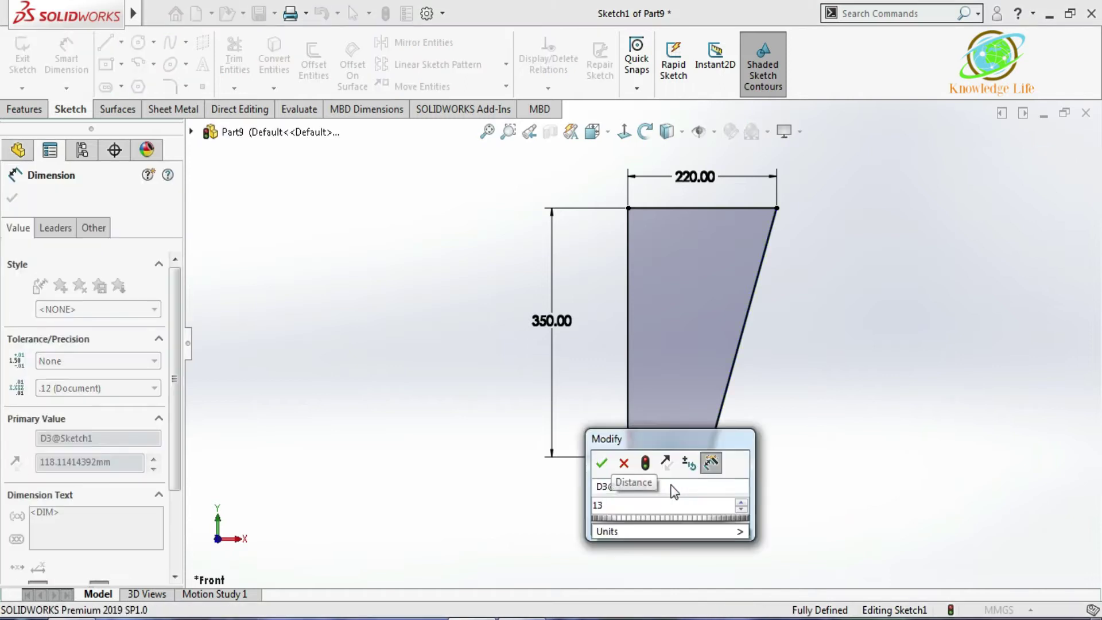
type("0")
key("Return")
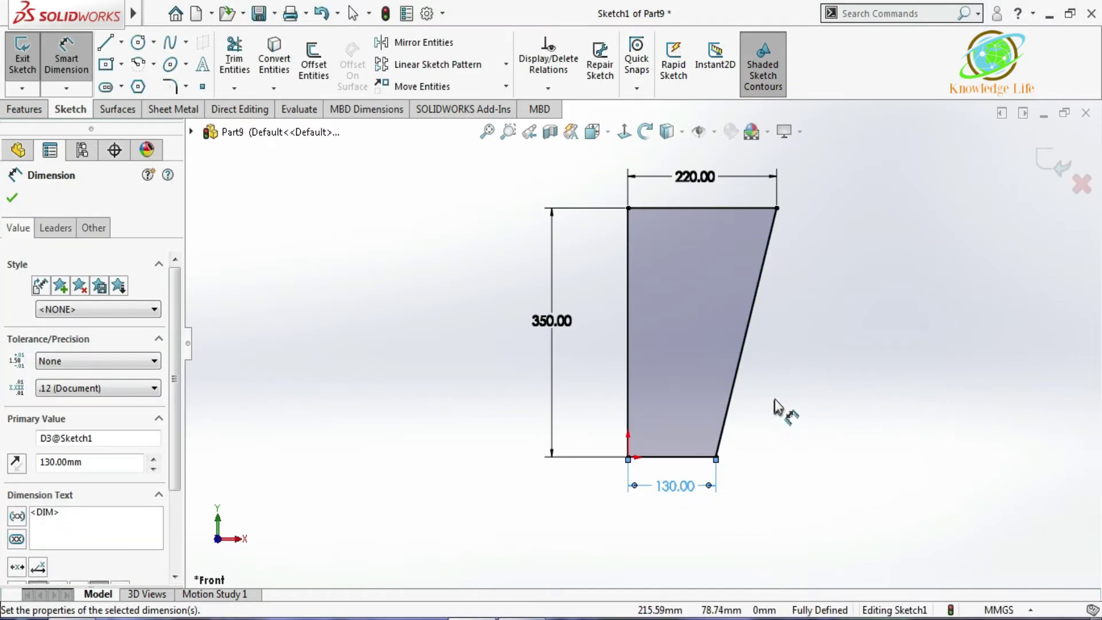
left_click(787, 348)
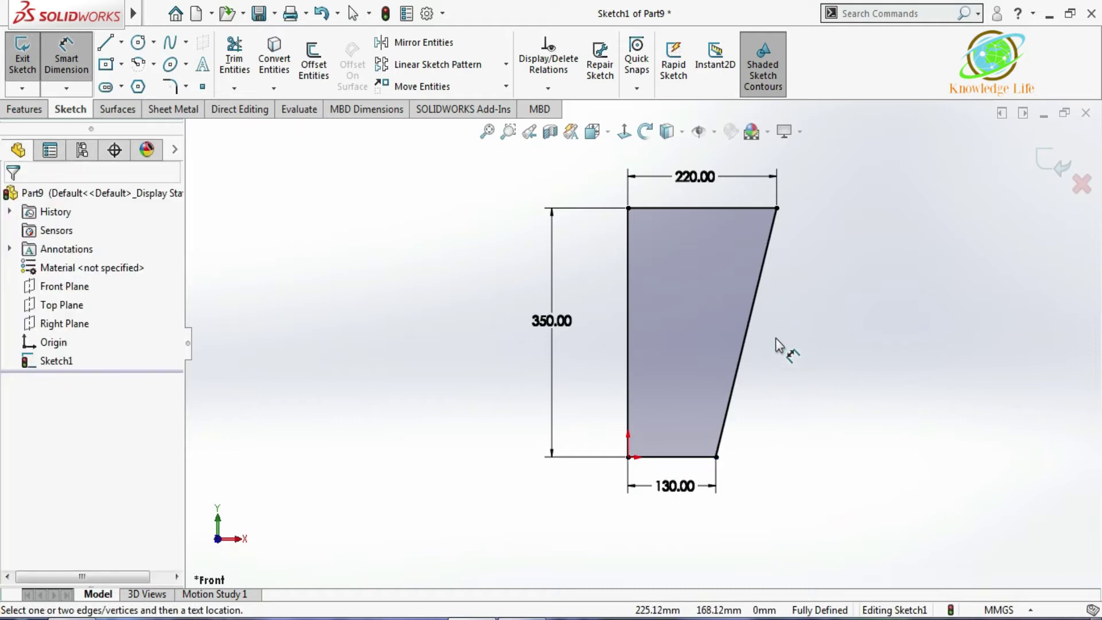
left_click(66, 79)
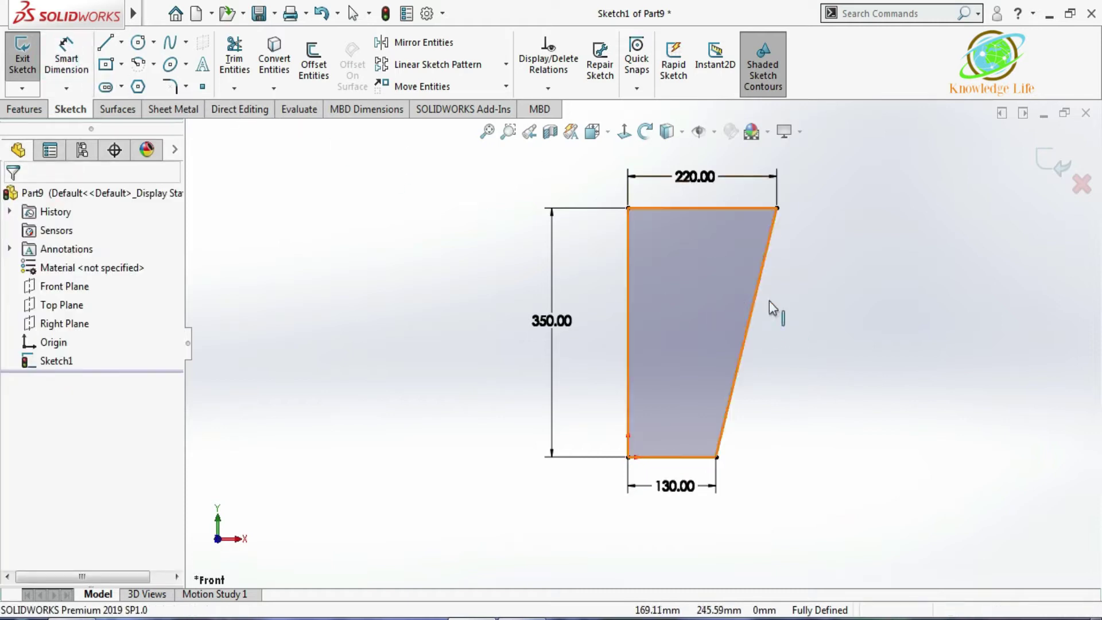
Step: Convert the slanted side of the profile to construction geometry
left_click(751, 313)
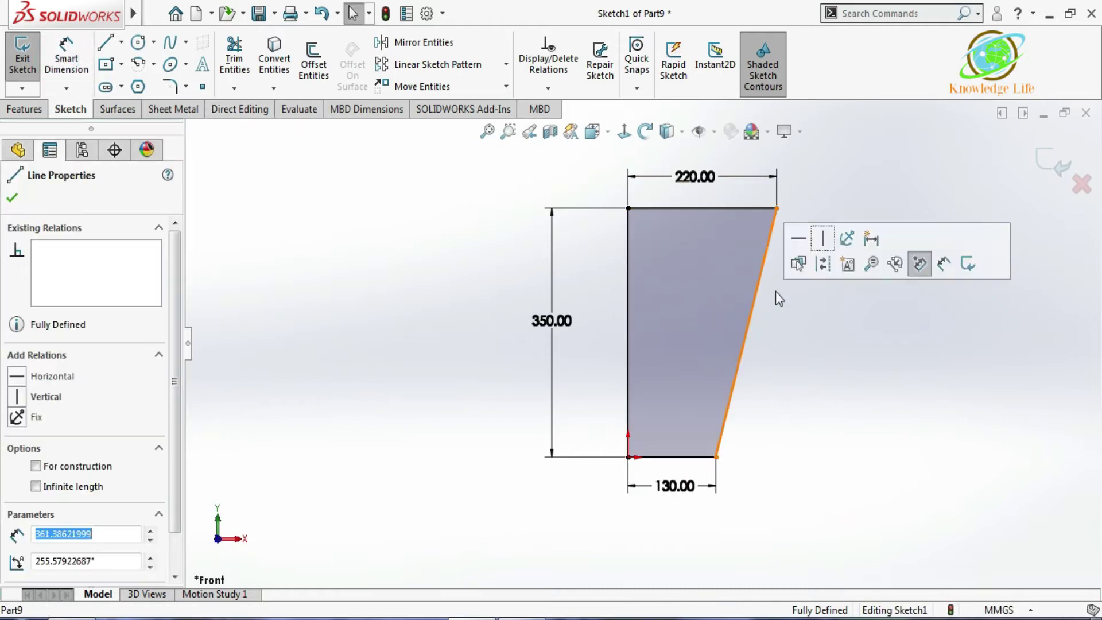
left_click(823, 264)
left_click(801, 324)
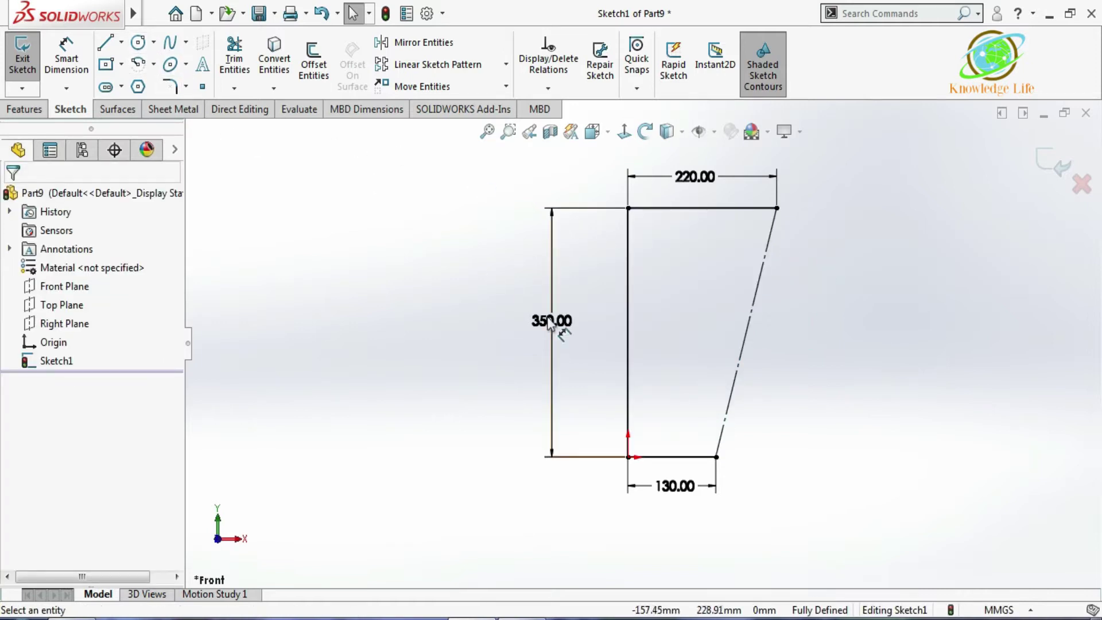
Step: Sketch a closed section of lines below the bottom edge, starting at the origin, about 36 mm deep and 170 mm long, with a slanted right side
scroll(725, 475, "down", 3)
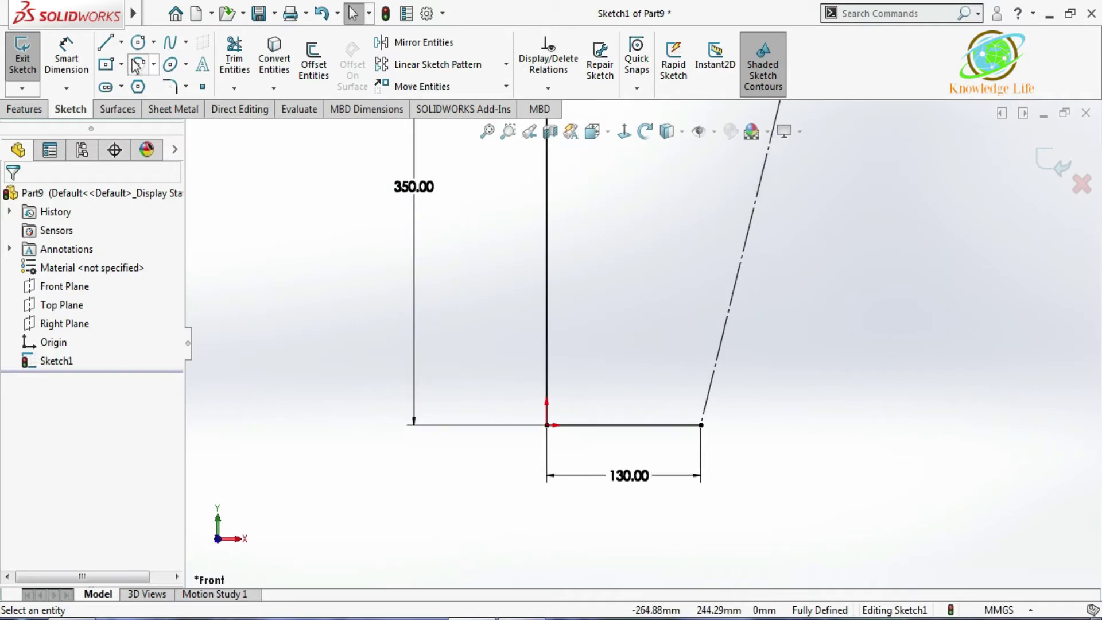
left_click(106, 44)
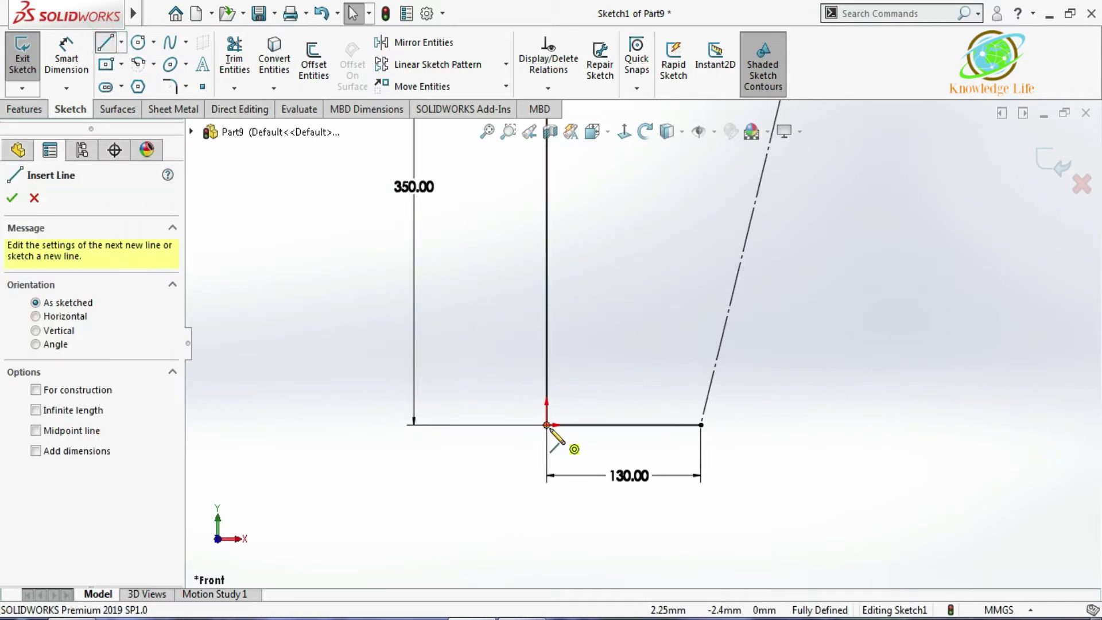
left_click(545, 425)
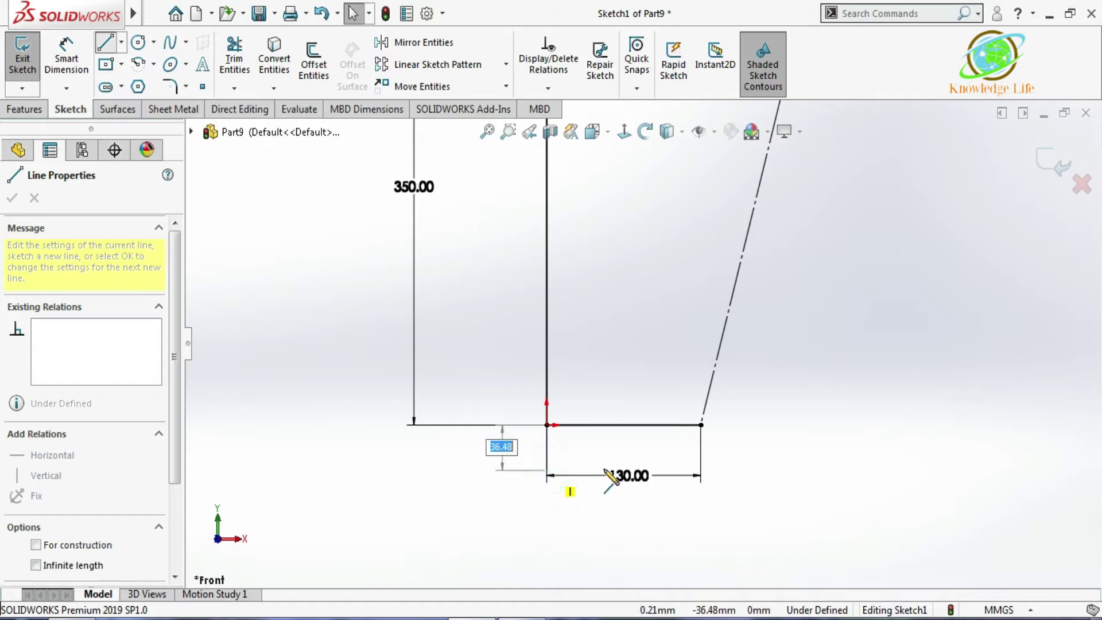
left_click(546, 469)
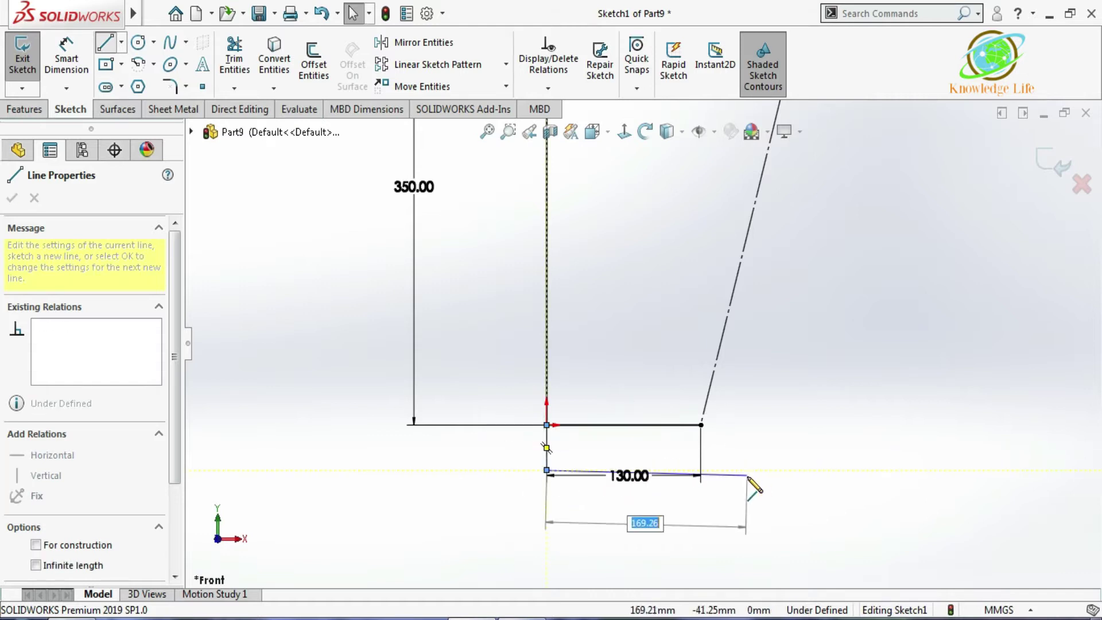
left_click(750, 469)
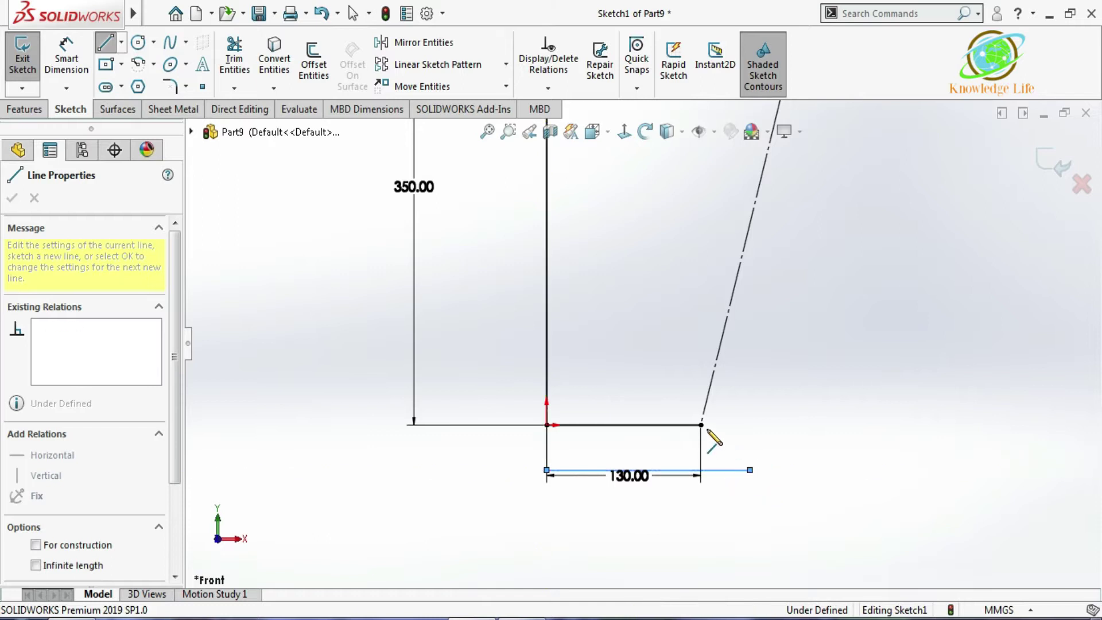
left_click(700, 424)
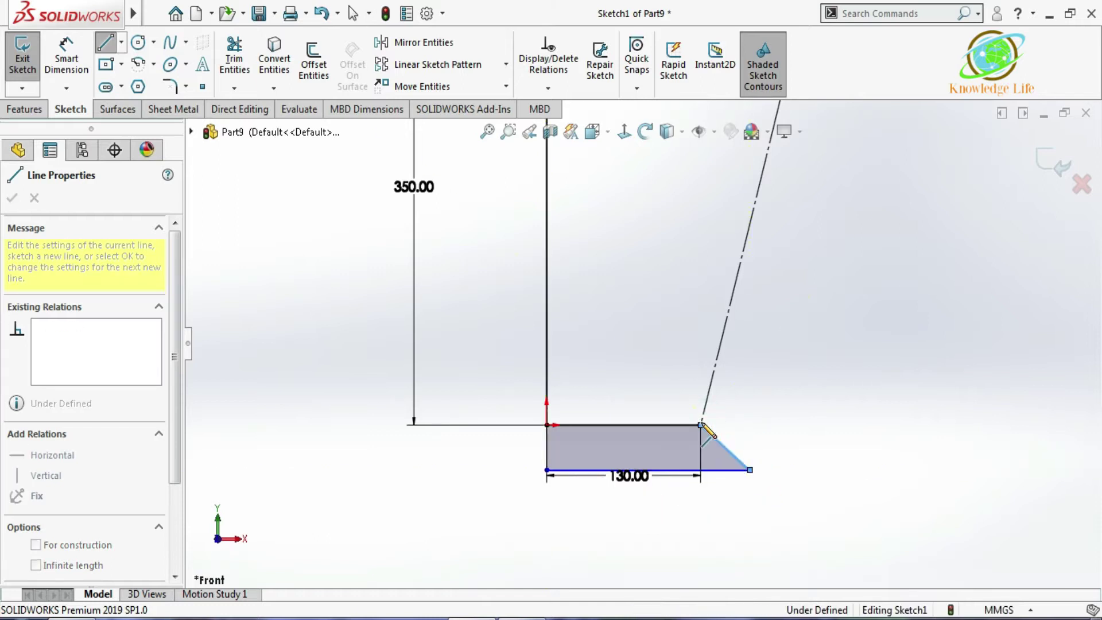
key("Escape")
Step: Dimension the short vertical line below the origin, setting its length to 35 mm
left_click(64, 57)
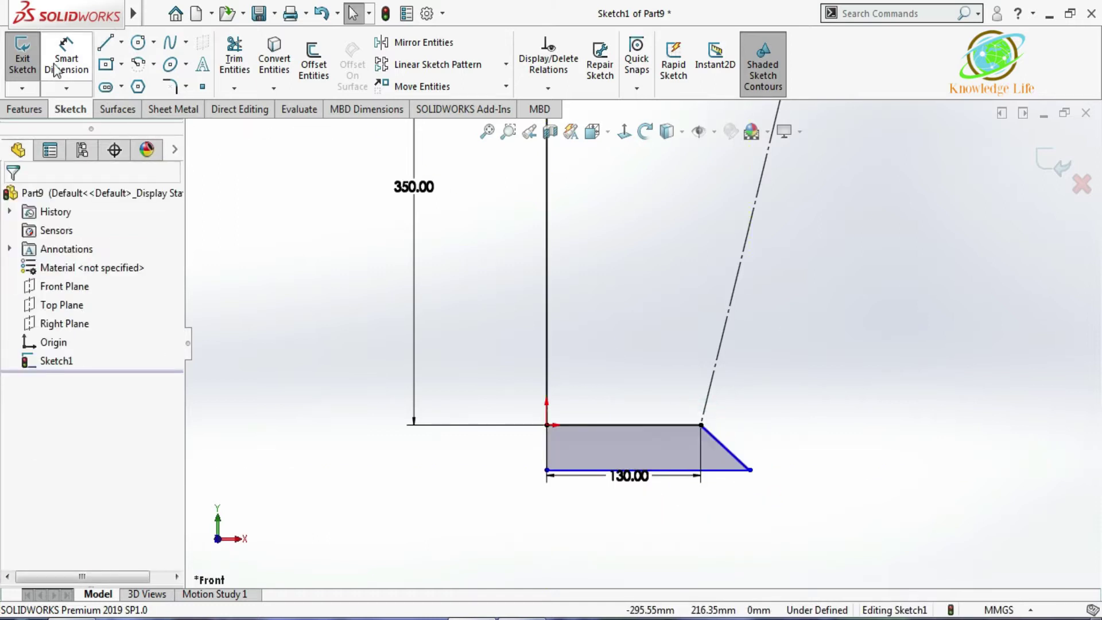
left_click(545, 449)
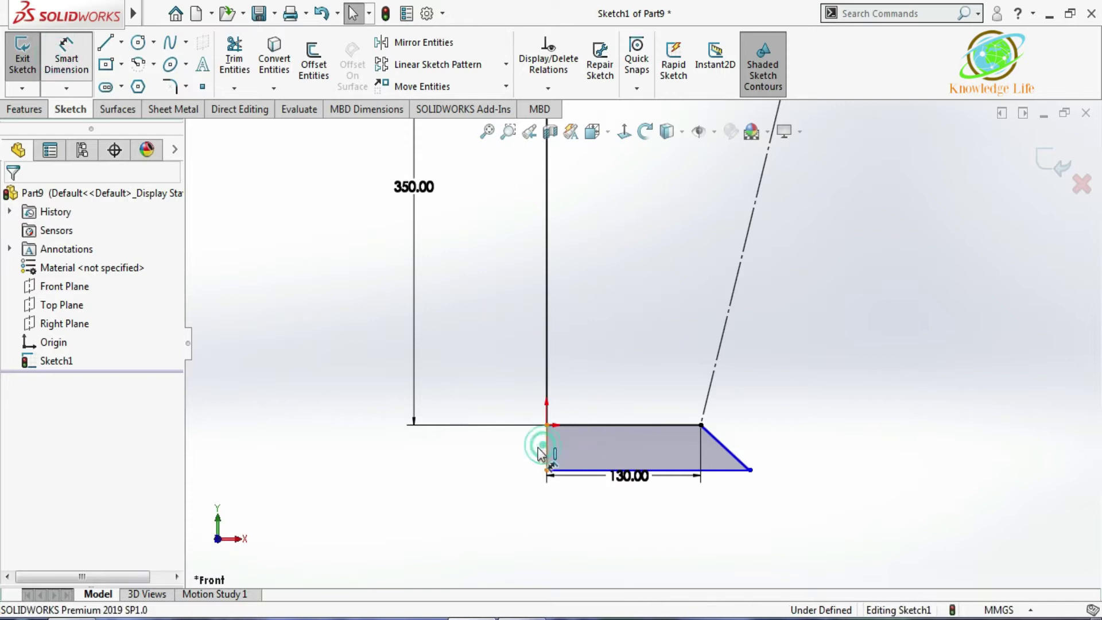
left_click(515, 460)
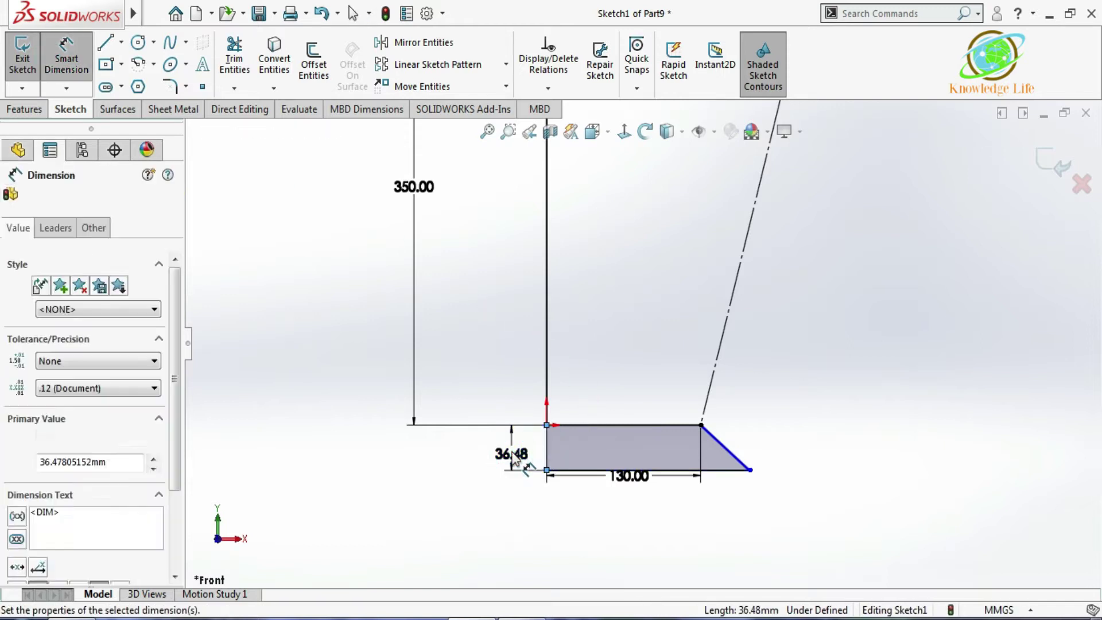
type("3")
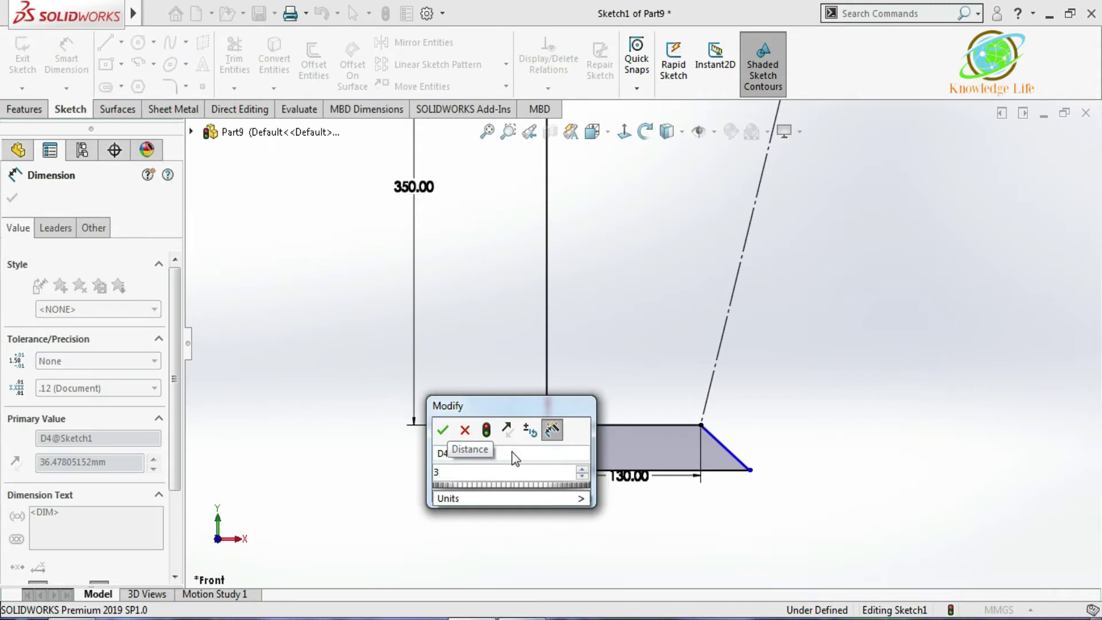
type("5")
key("Return")
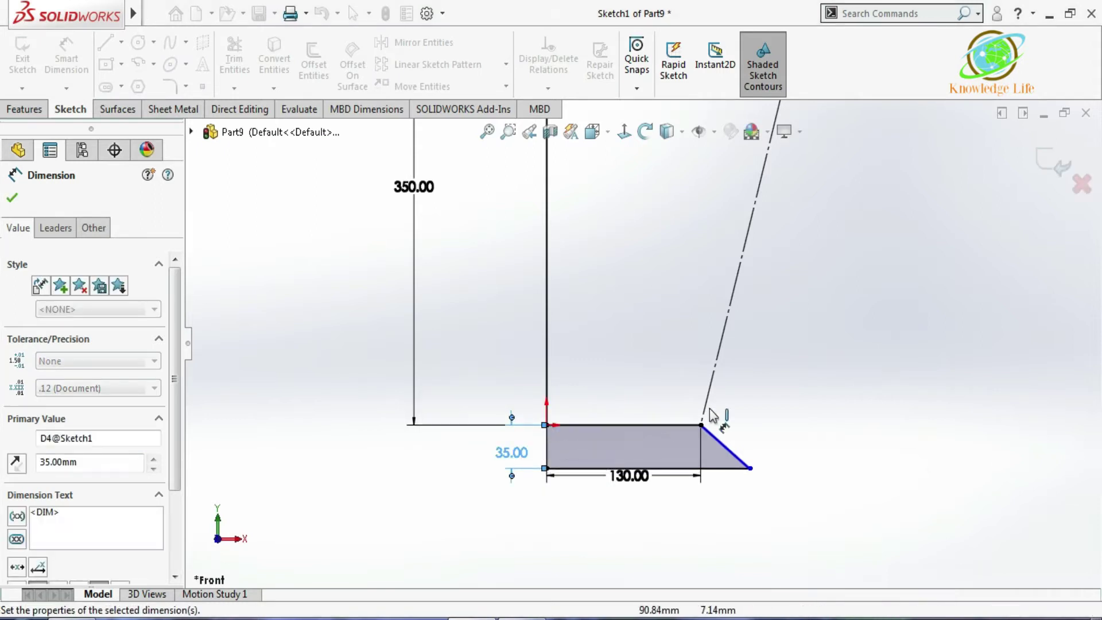
Step: Dimension the angle between the base section's slanted side and its bottom line to 45°
left_click(725, 449)
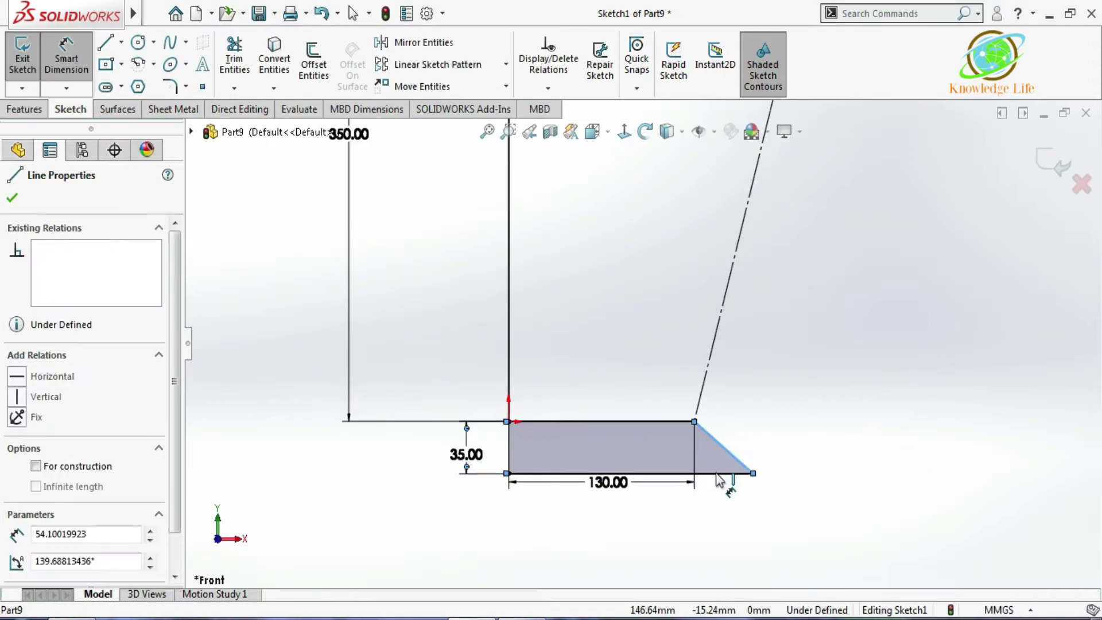
left_click(717, 474)
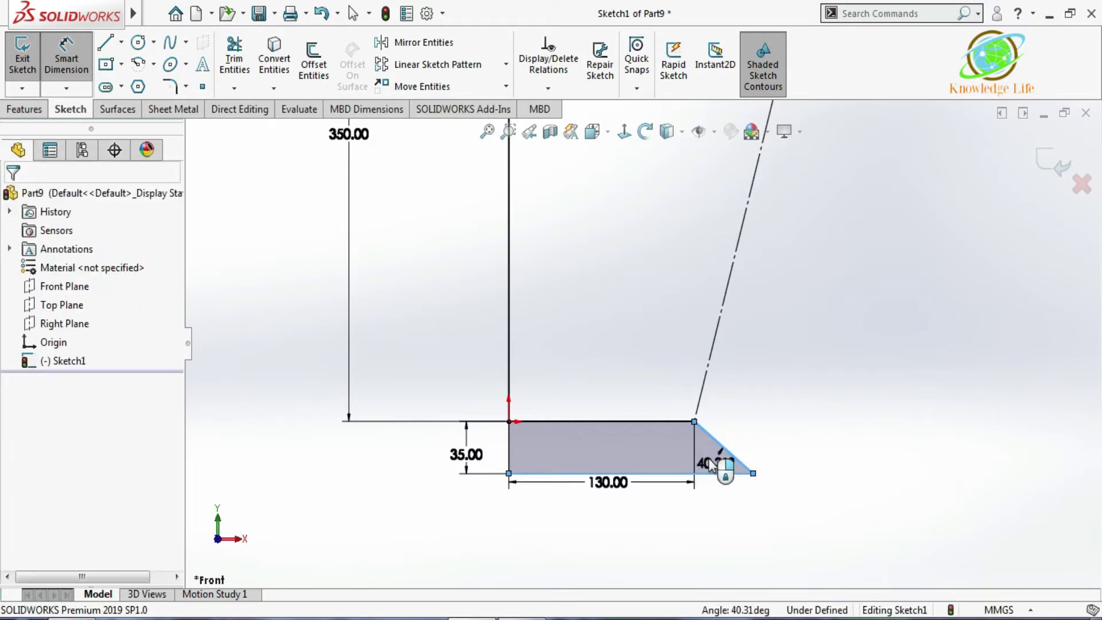
left_click(711, 464)
type("45")
key("Return")
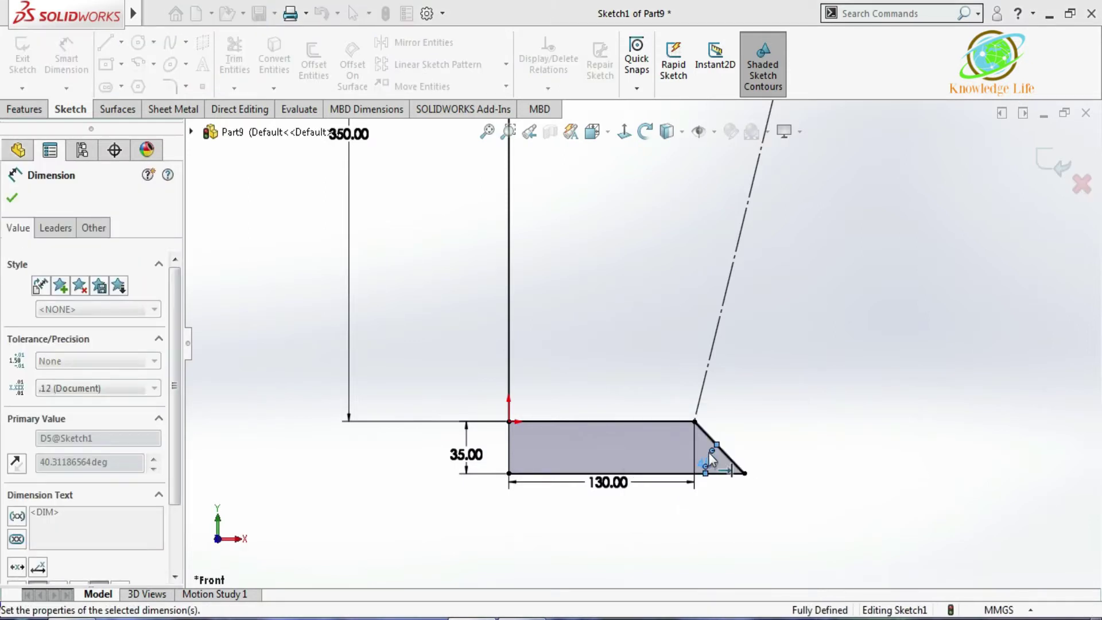
scroll(700, 430, "down", 3)
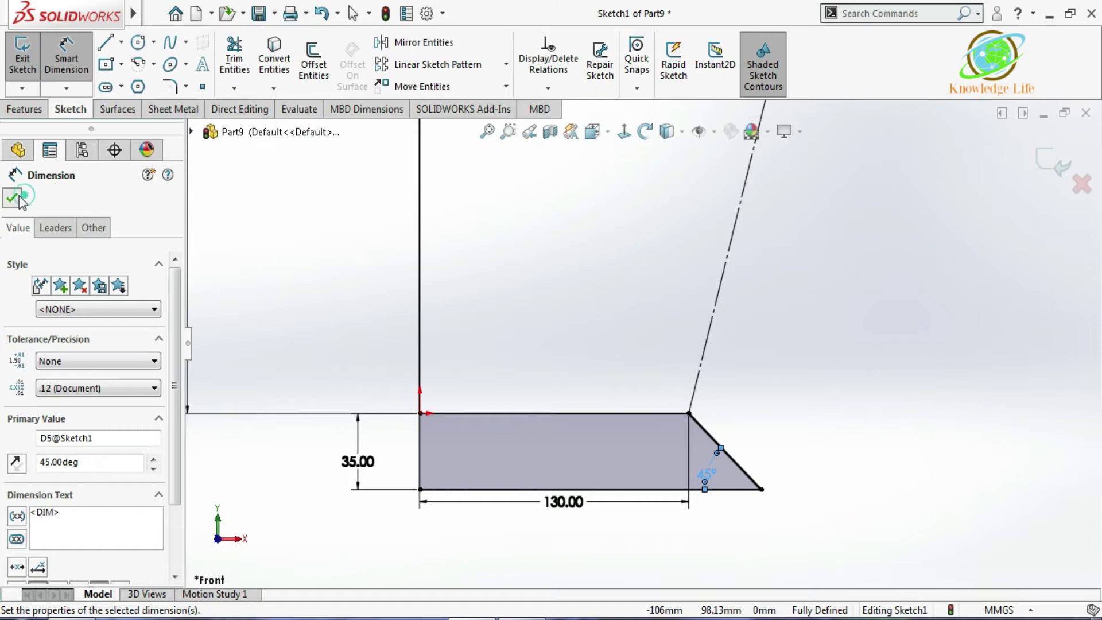
key("Escape")
key("Escape")
Step: Turn the slanted construction line back into solid geometry and fillet its corner with the base's slanted side at 30 mm radius
scroll(720, 370, "down", 1)
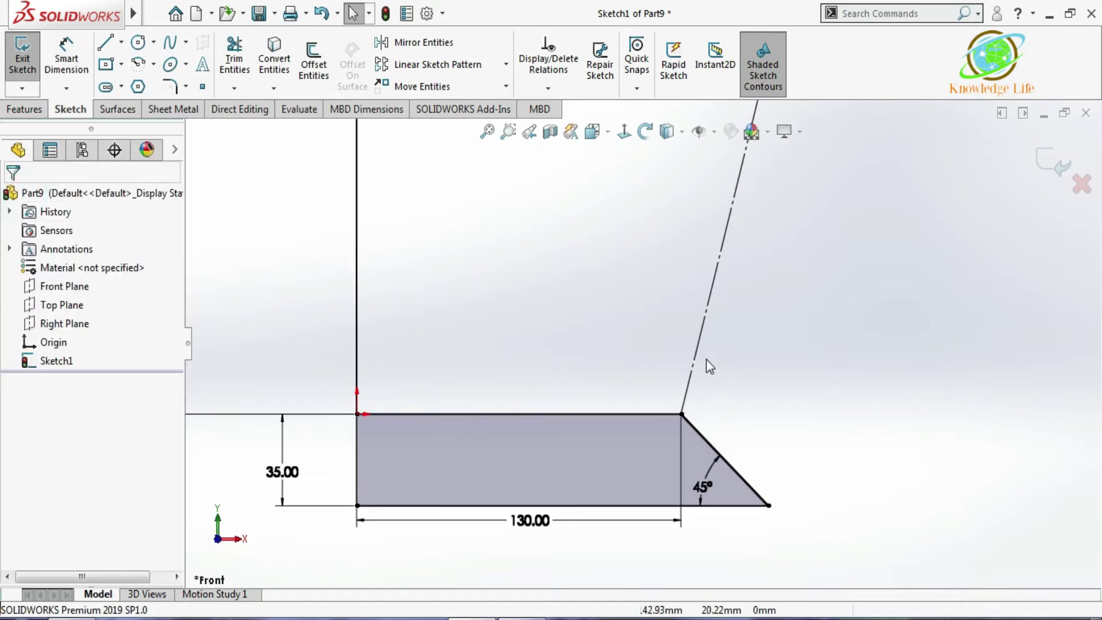
left_click(694, 364)
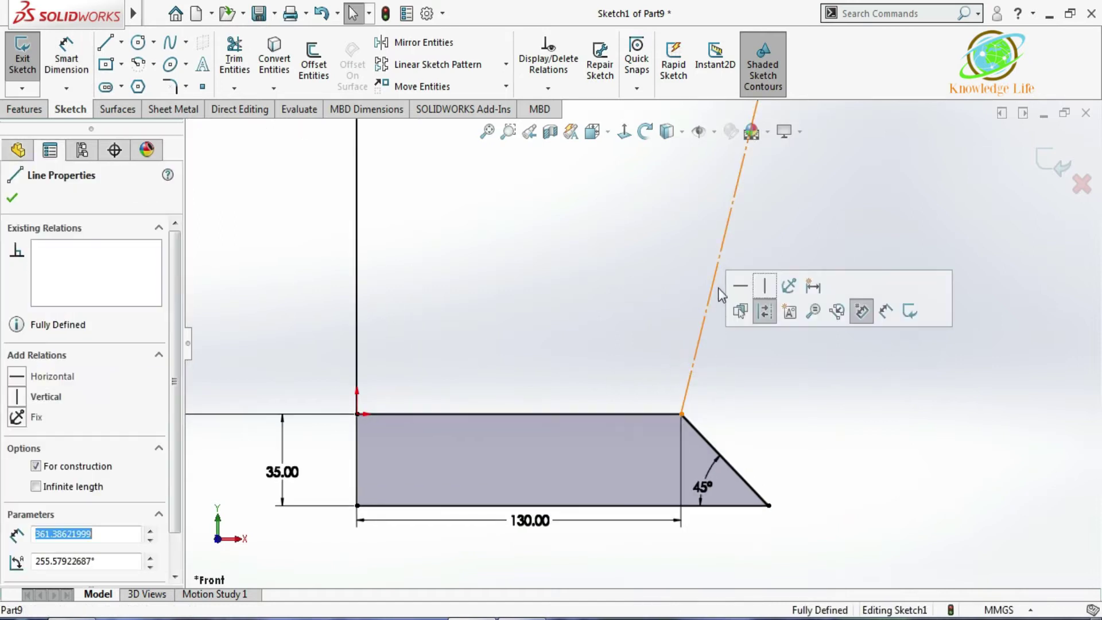
left_click(765, 312)
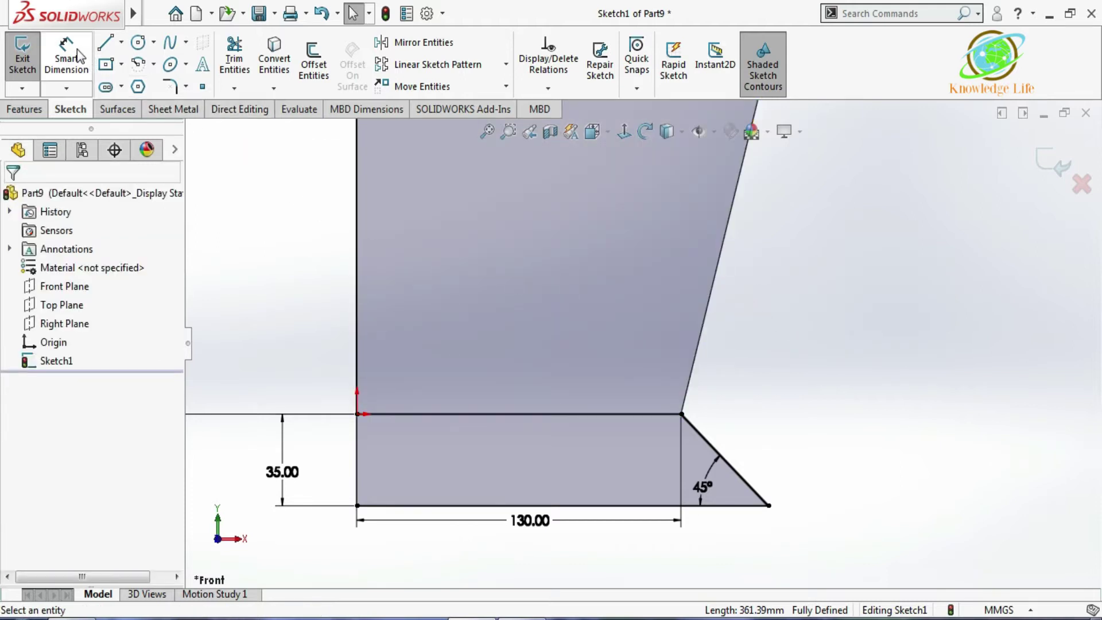
left_click(170, 86)
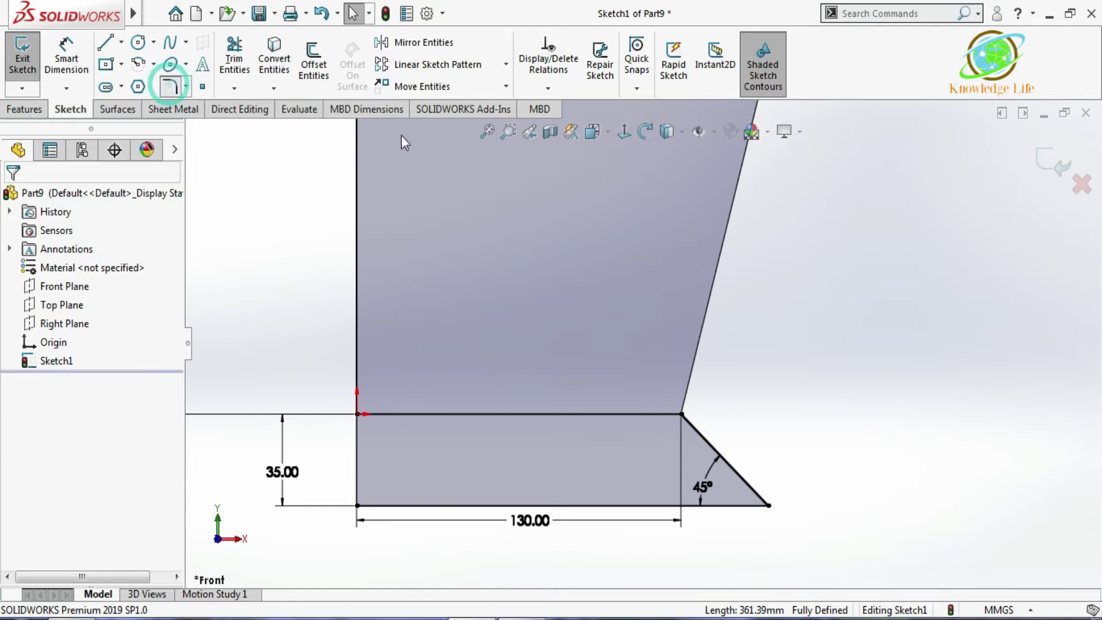
left_click(696, 429)
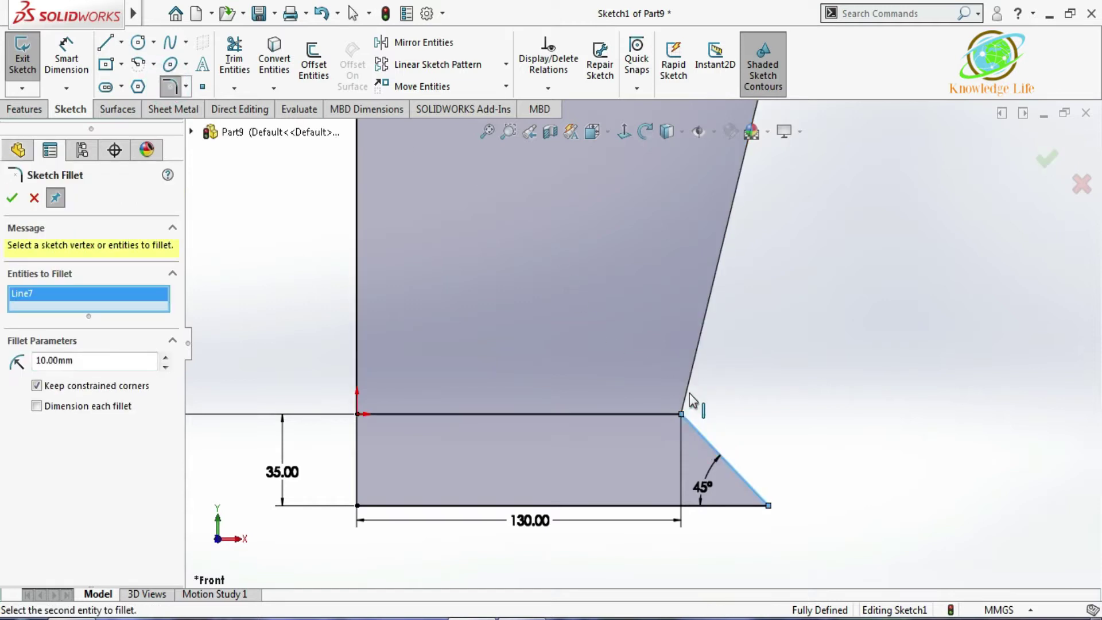
left_click(166, 357)
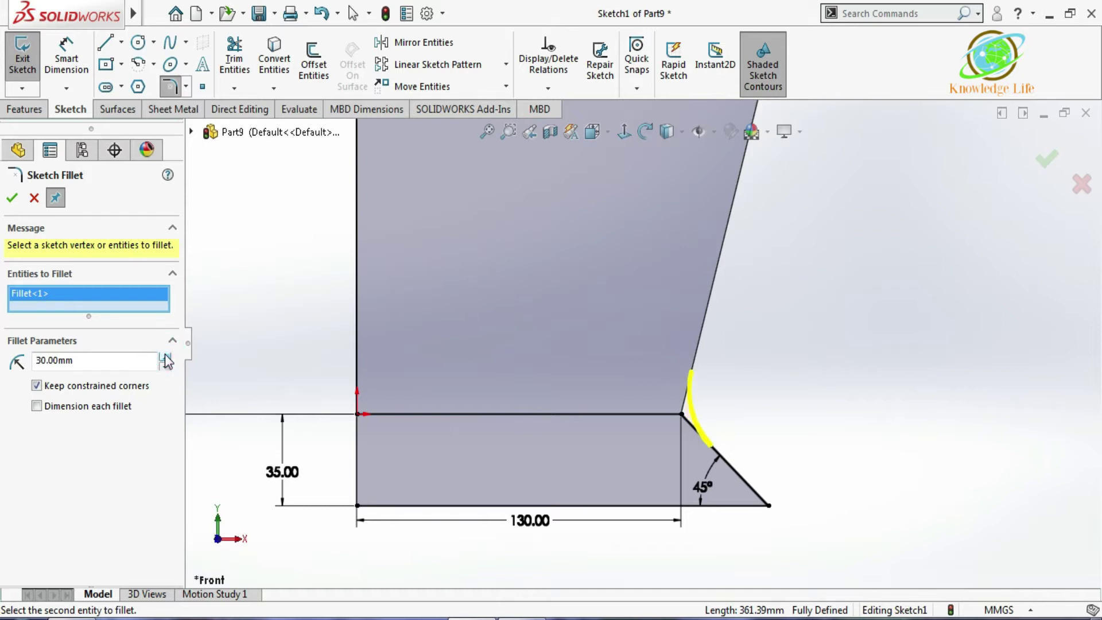
left_click(12, 200)
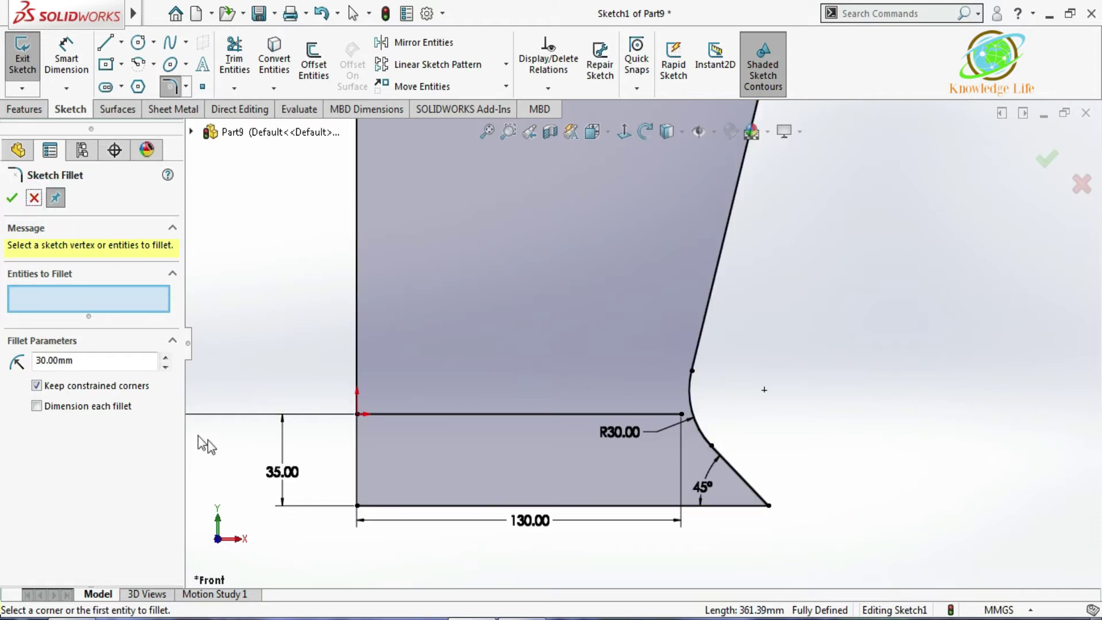
Step: Fillet the sharp outer corner at the bottom of the base section with a 5 mm radius
double_click(119, 367)
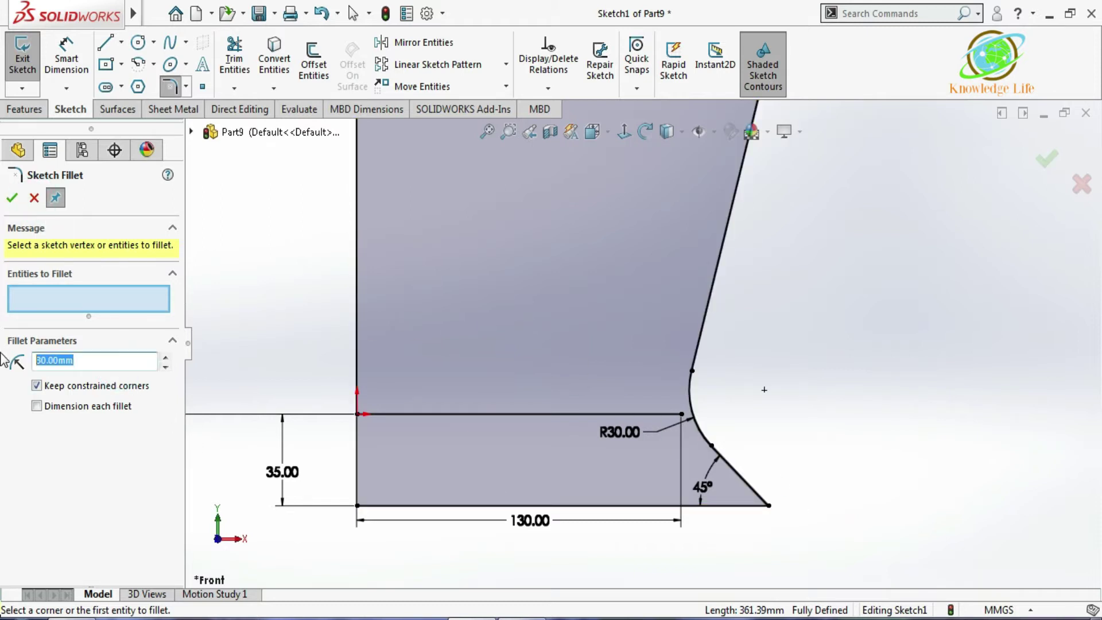
left_click(249, 361)
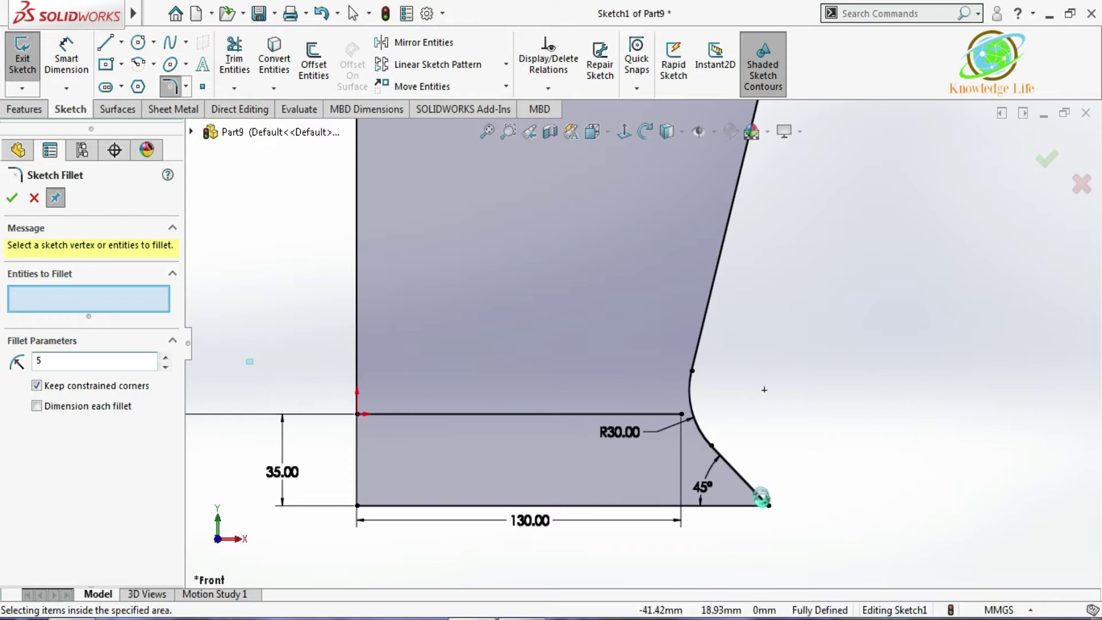
left_click(769, 505)
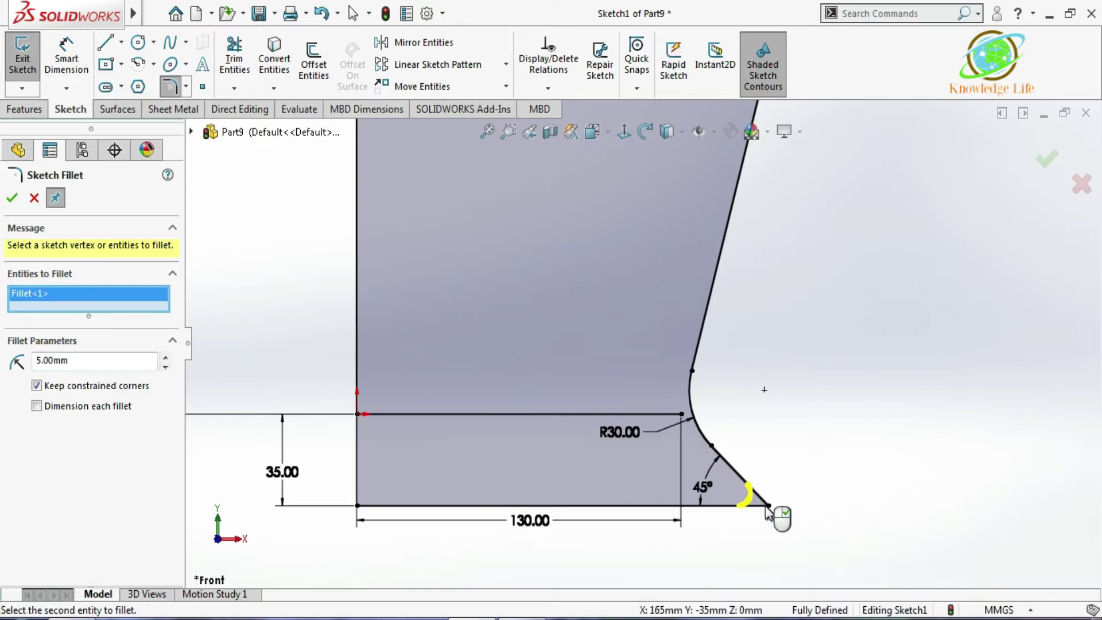
double_click(112, 368)
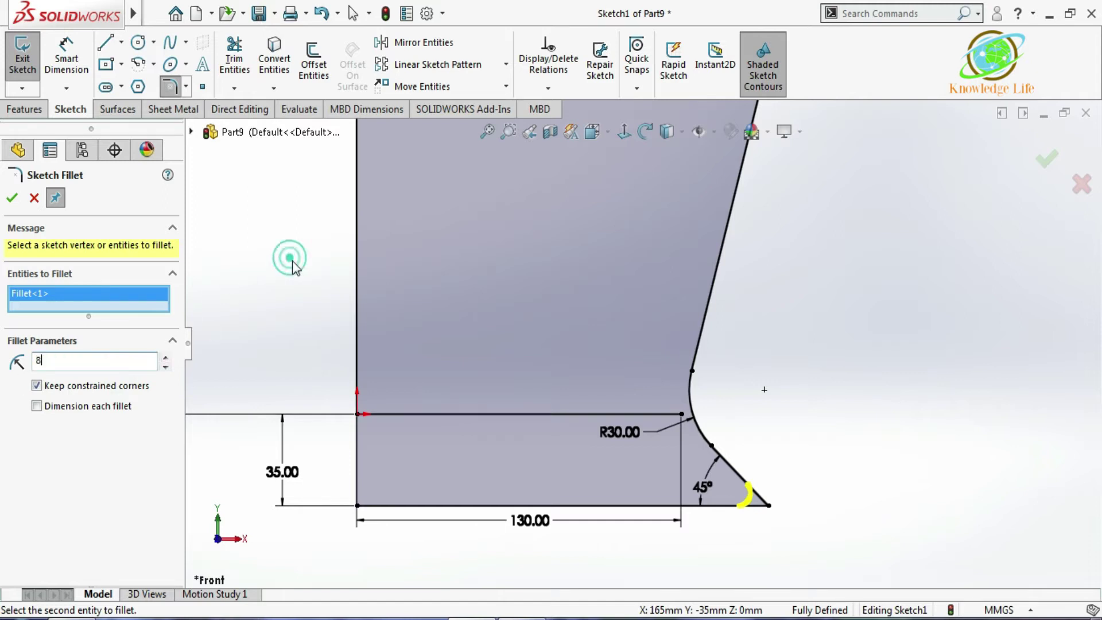
left_click(12, 199)
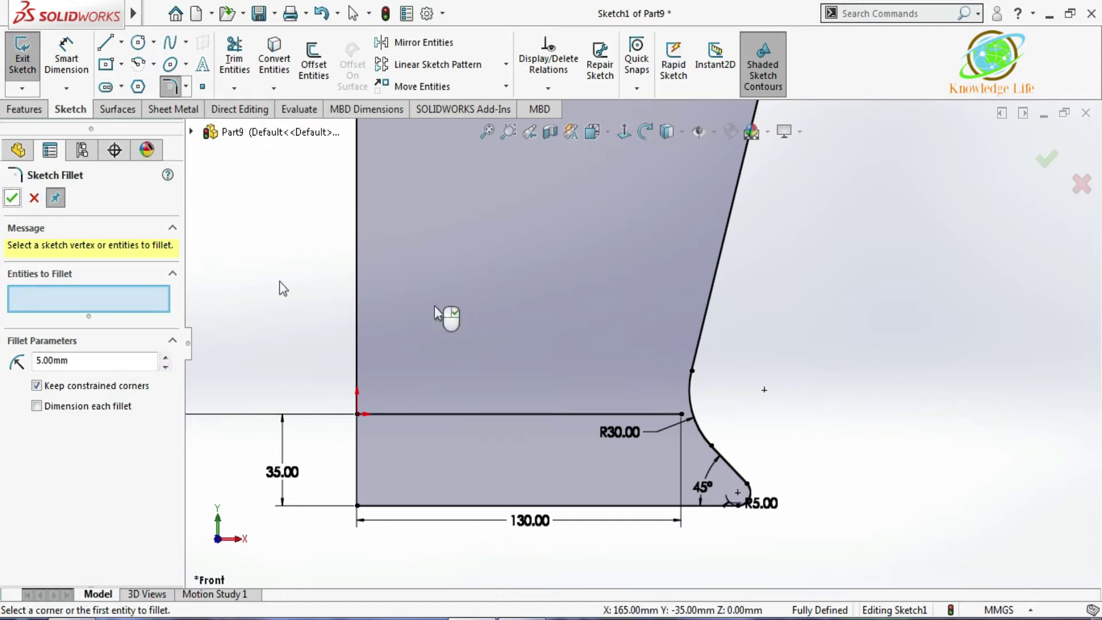
scroll(706, 396, "down", 2)
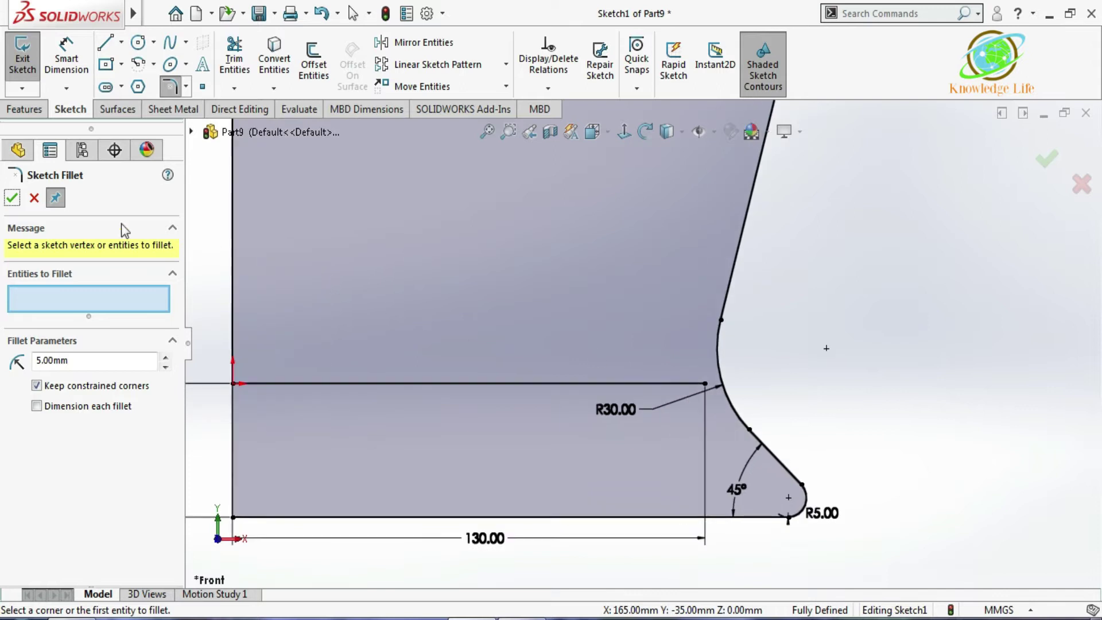
left_click(34, 198)
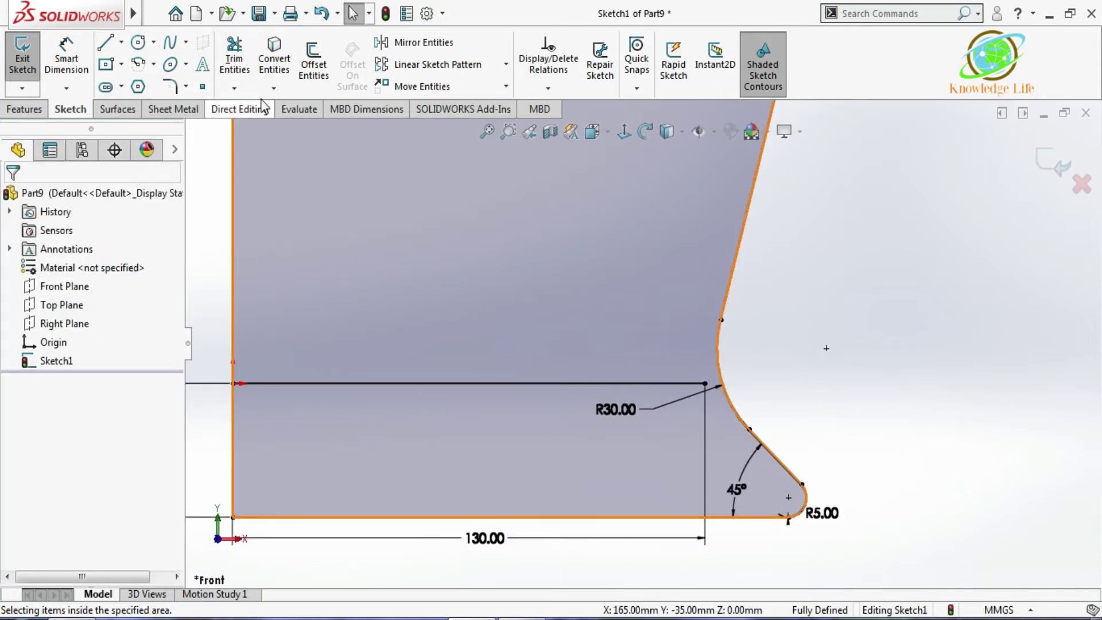
Step: Extend the horizontal line between the upper profile and the base section to the 30 mm fillet arc
left_click(234, 87)
left_click(250, 109)
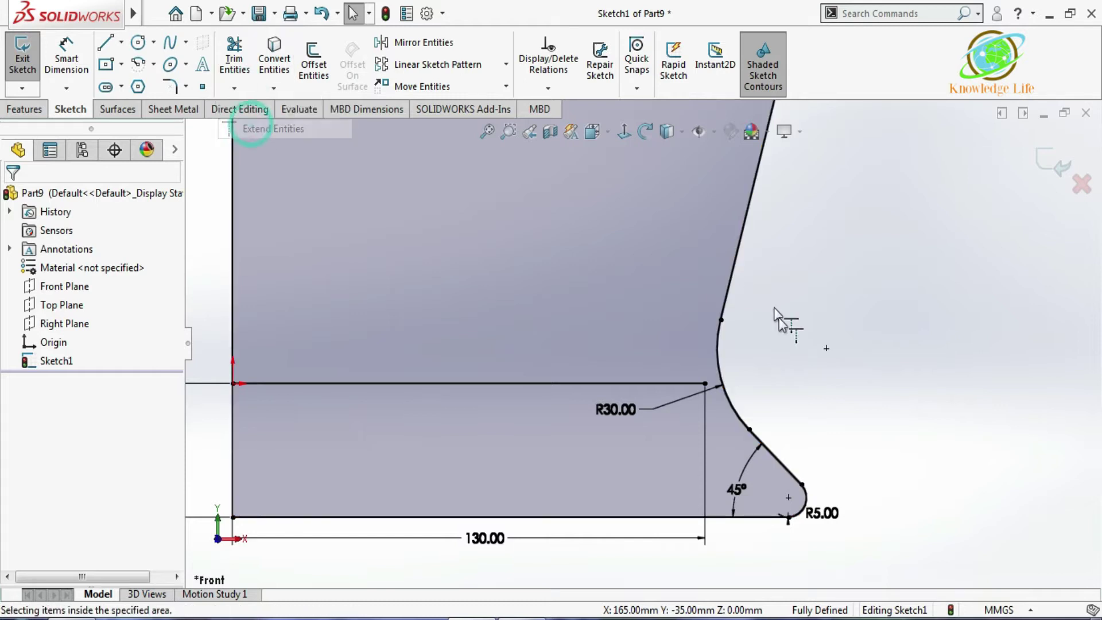
left_click(683, 384)
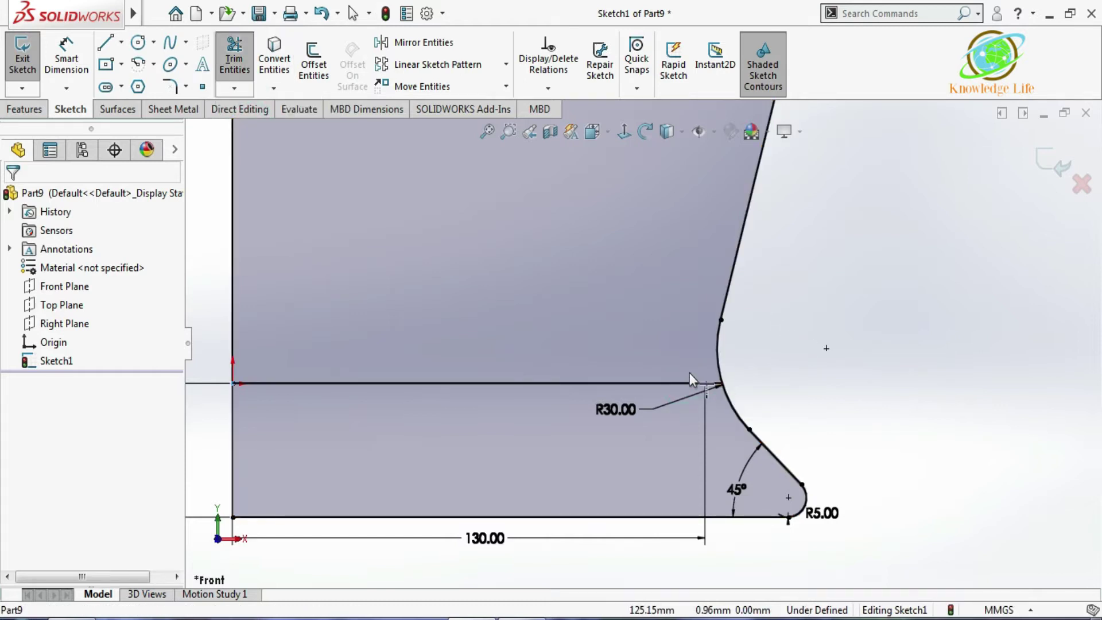
Step: Examine the whole profile and the filleted transition between its slanted side and the base section
scroll(688, 376, "up", 2)
scroll(783, 325, "up", 1)
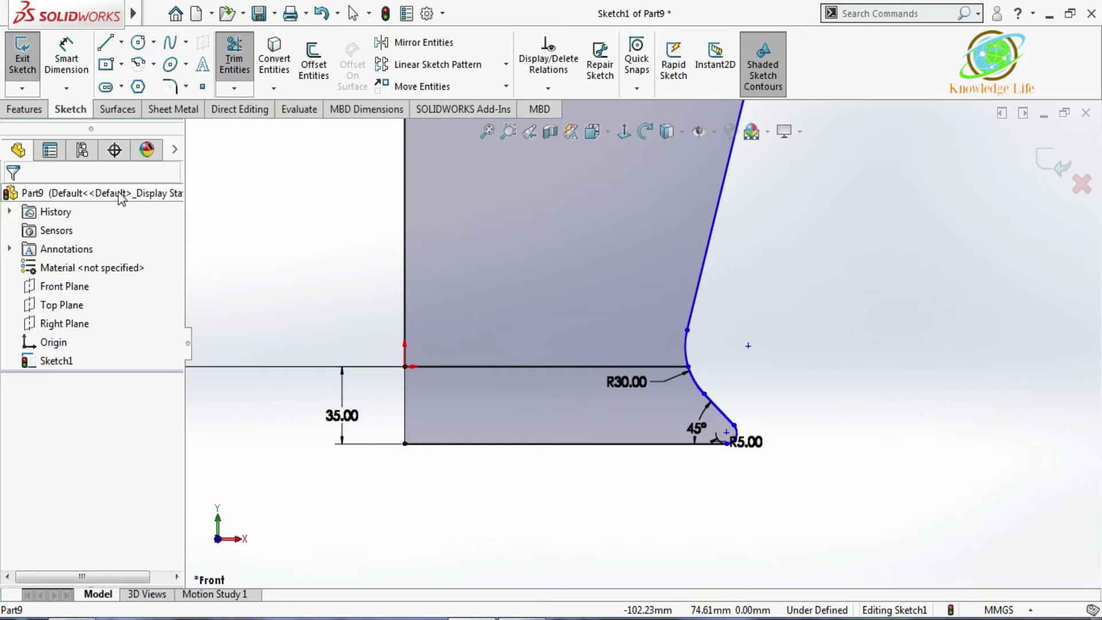
scroll(731, 264, "up", 1)
scroll(761, 246, "up", 2)
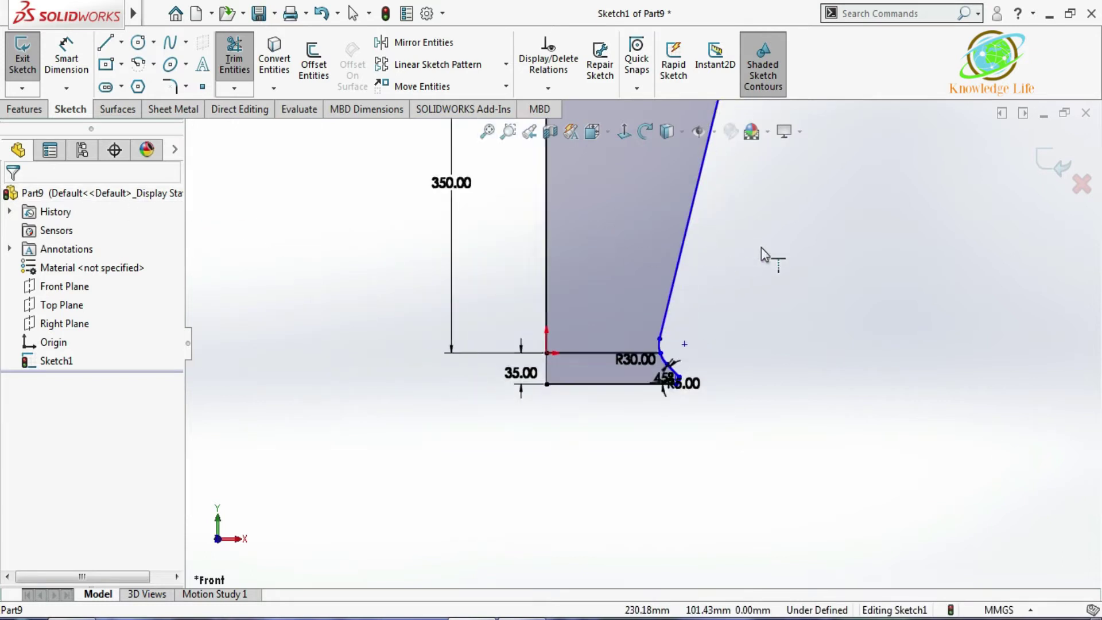
scroll(741, 218, "up", 2)
scroll(654, 361, "down", 3)
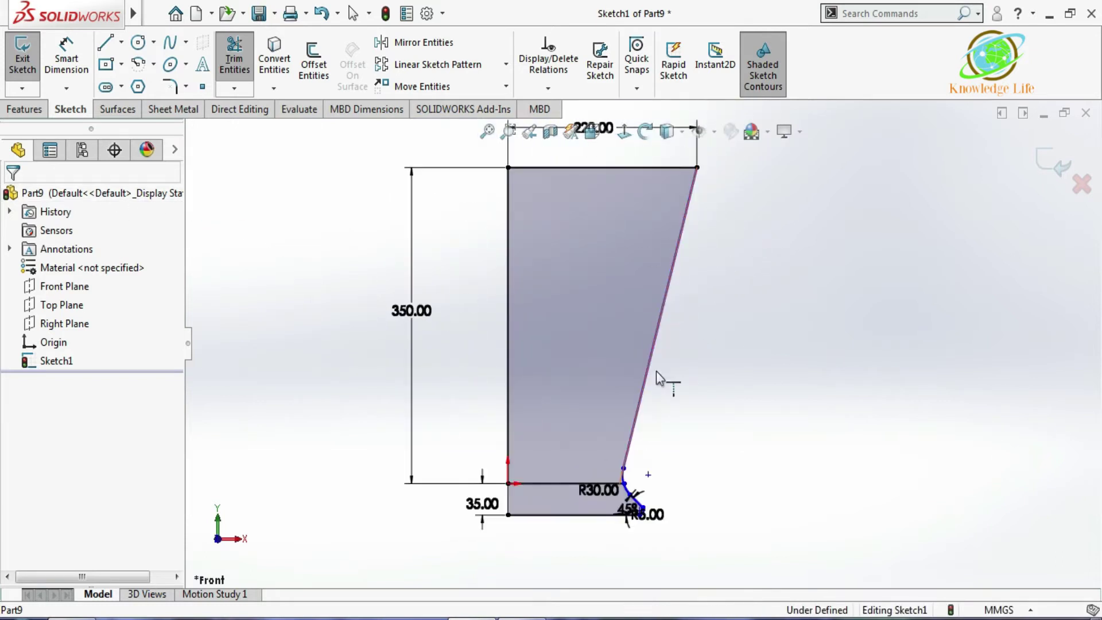
scroll(660, 436, "down", 2)
scroll(688, 385, "down", 1)
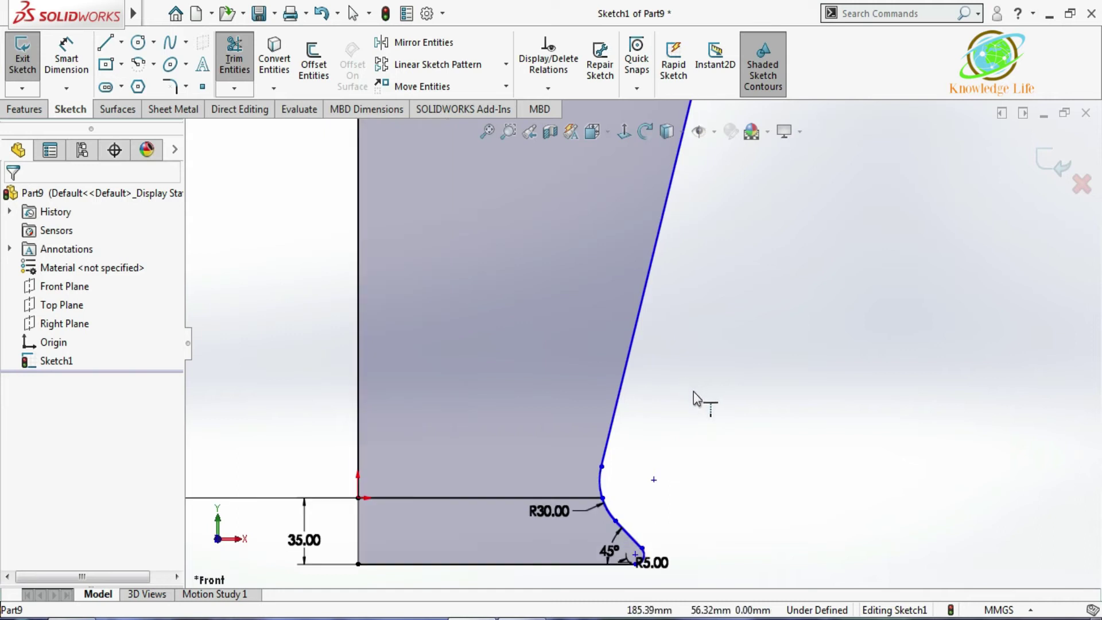
scroll(694, 390, "up", 4)
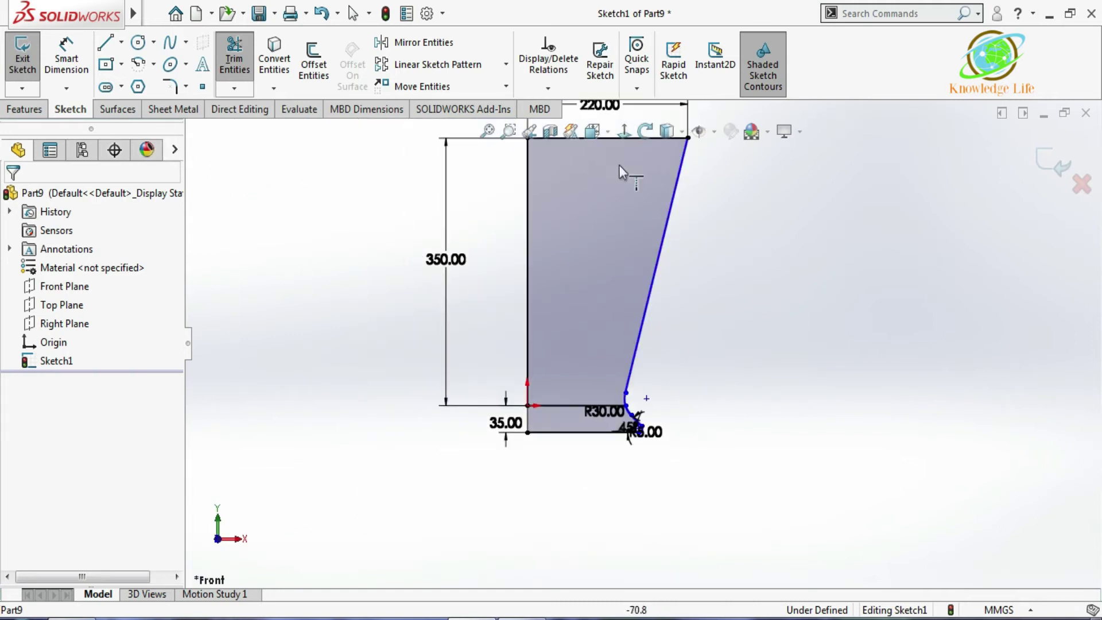
left_click(234, 57)
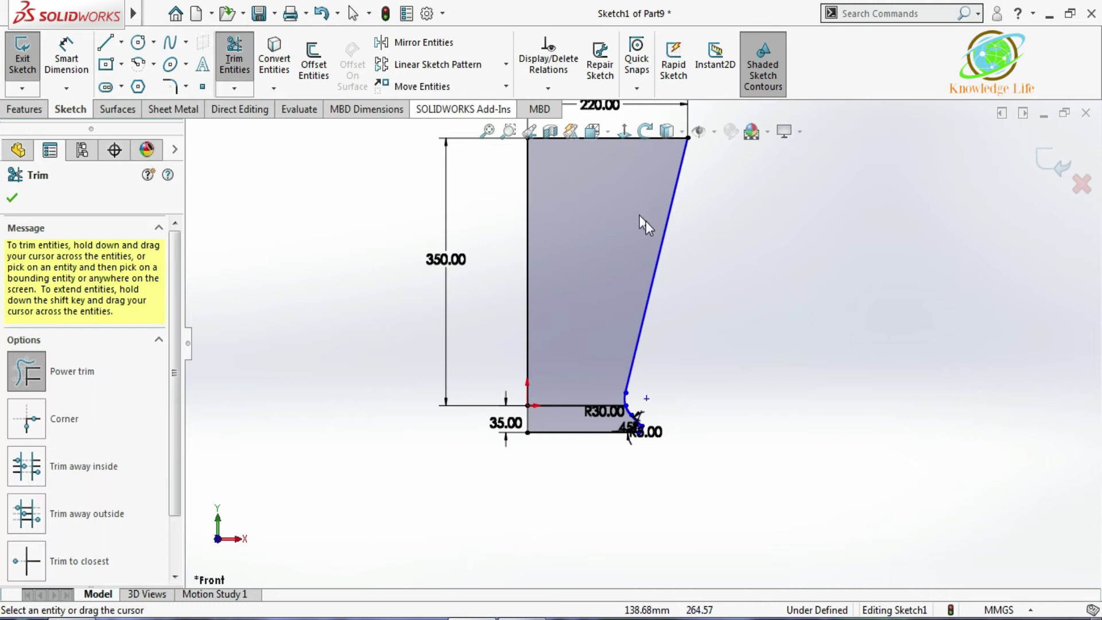
left_click(13, 198)
left_click(300, 212)
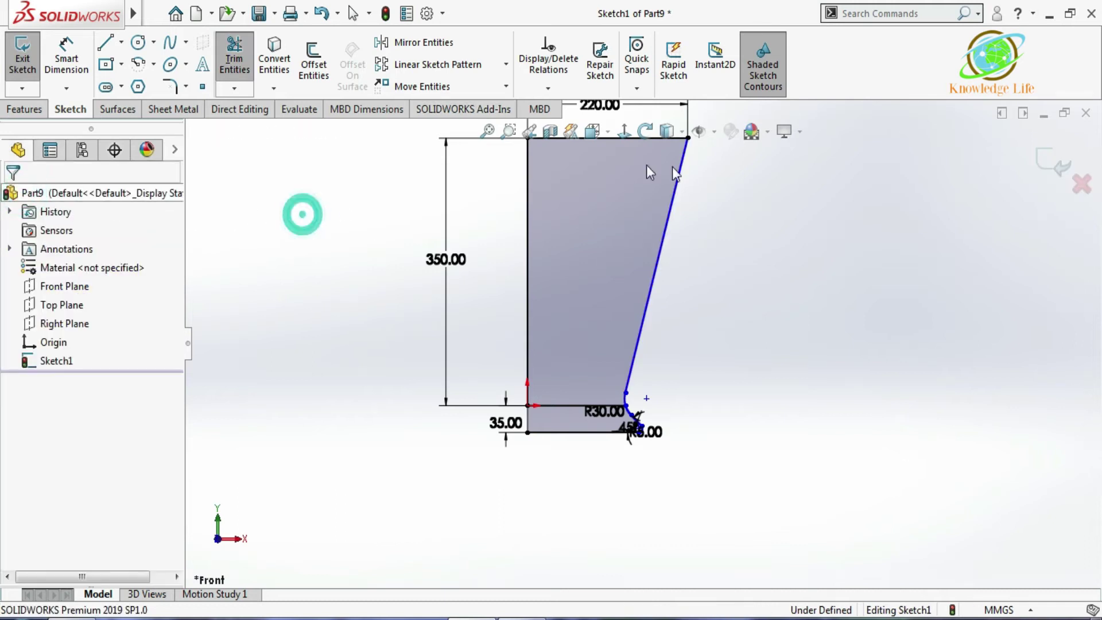
Step: Convert the slanted side to construction geometry and draw a three-point arc between its endpoints, bulging slightly outward
left_click(672, 224)
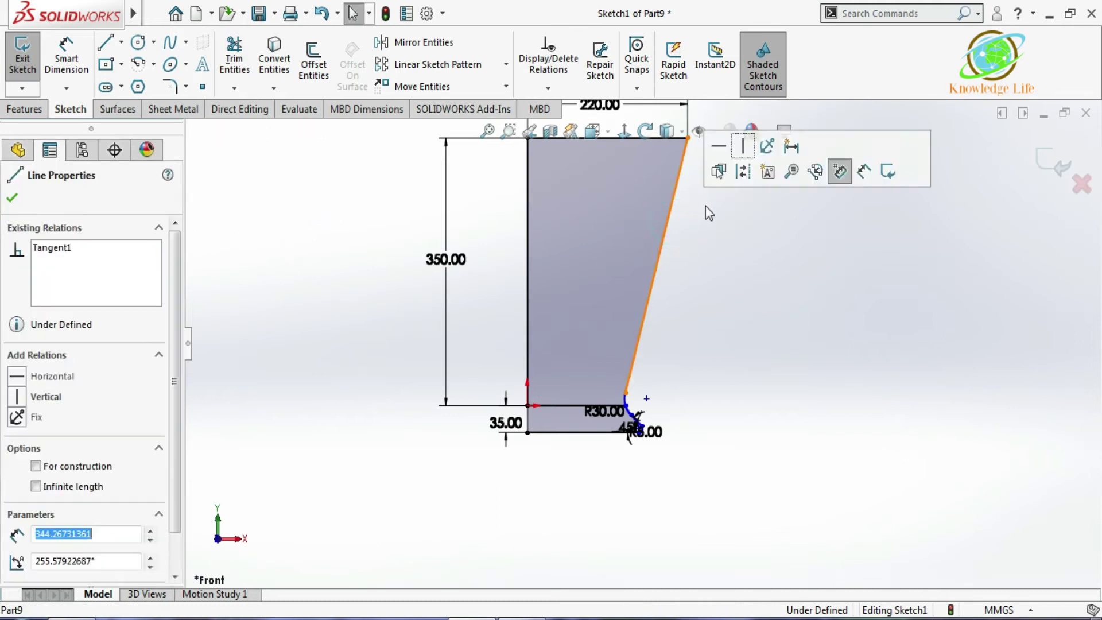
left_click(743, 172)
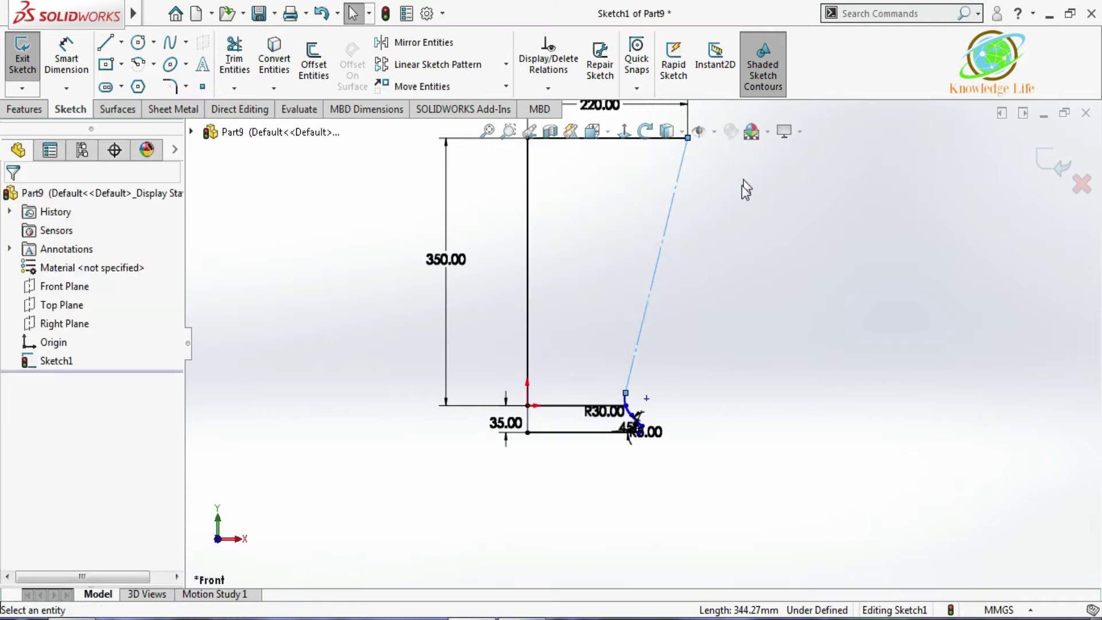
key("f")
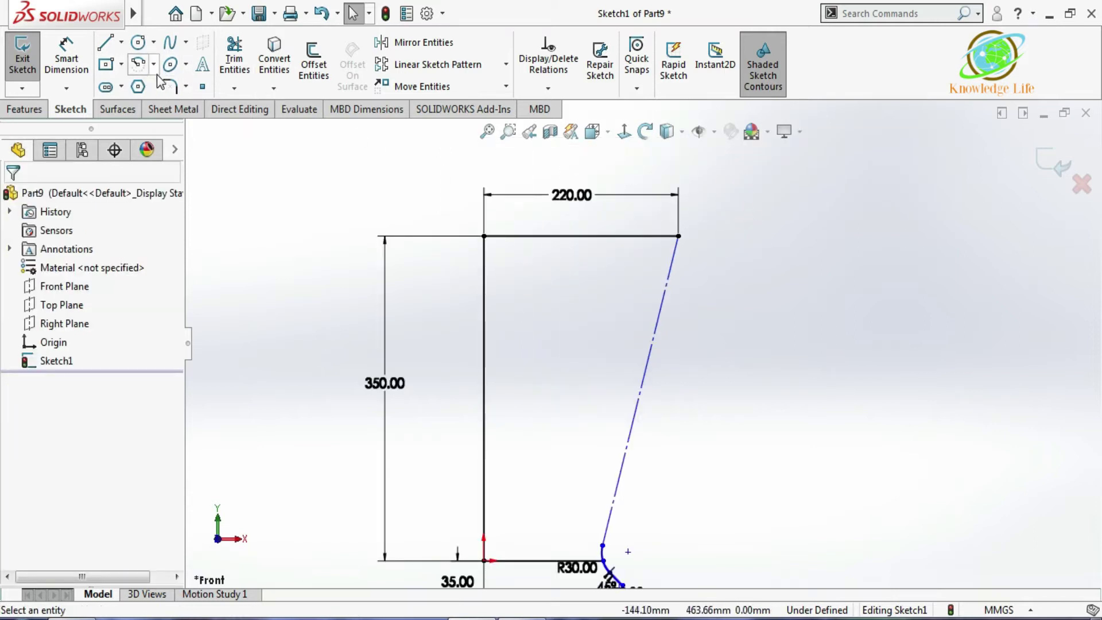
left_click(154, 65)
left_click(167, 127)
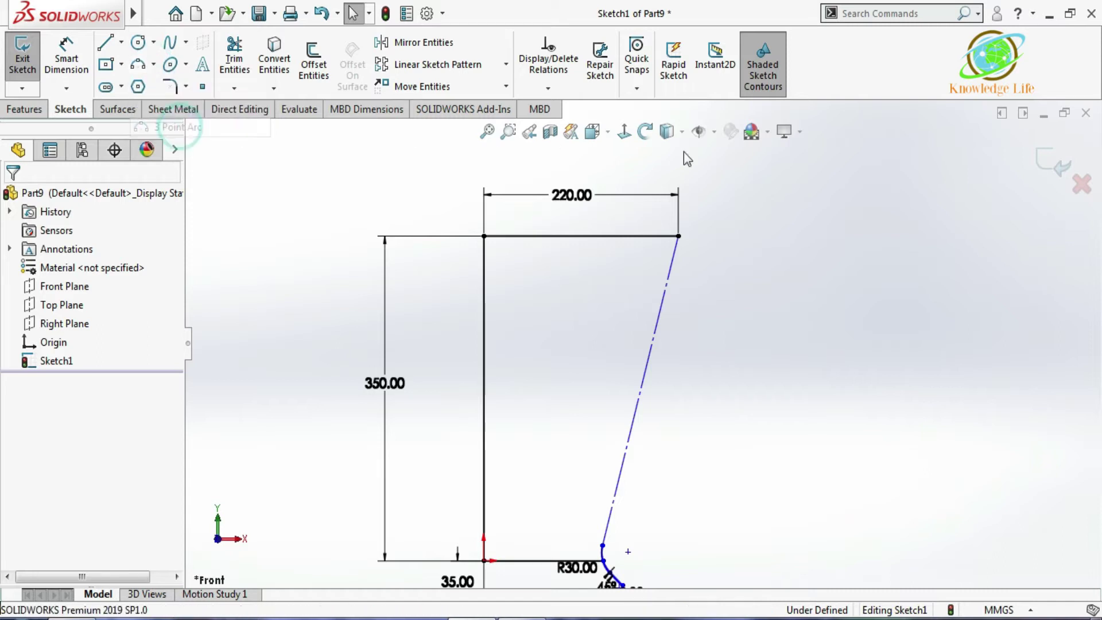
left_click(678, 235)
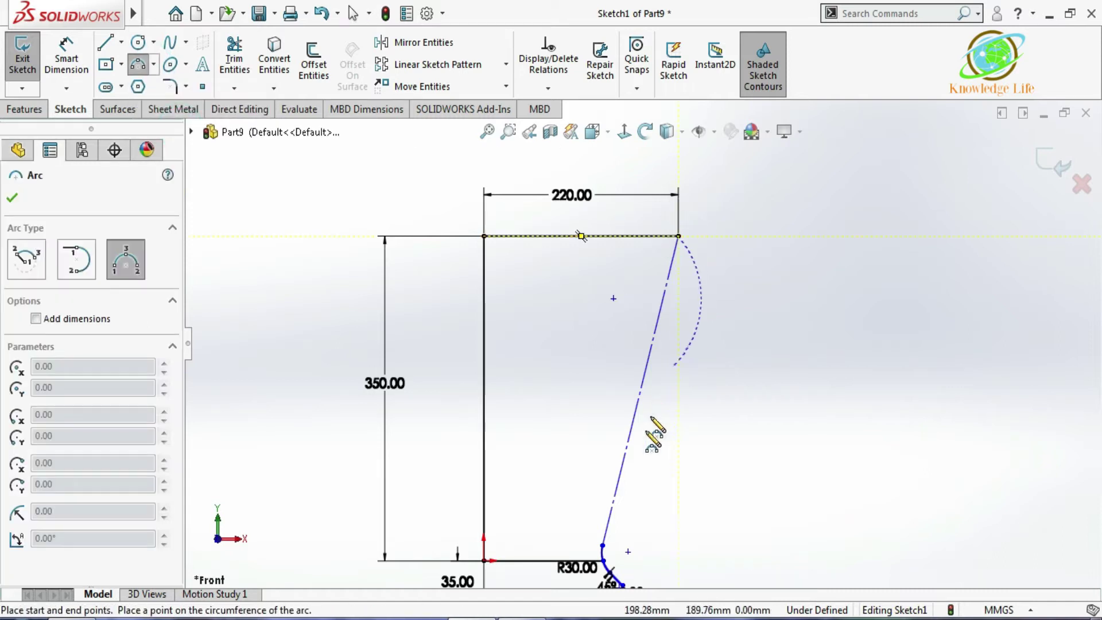
left_click(601, 544)
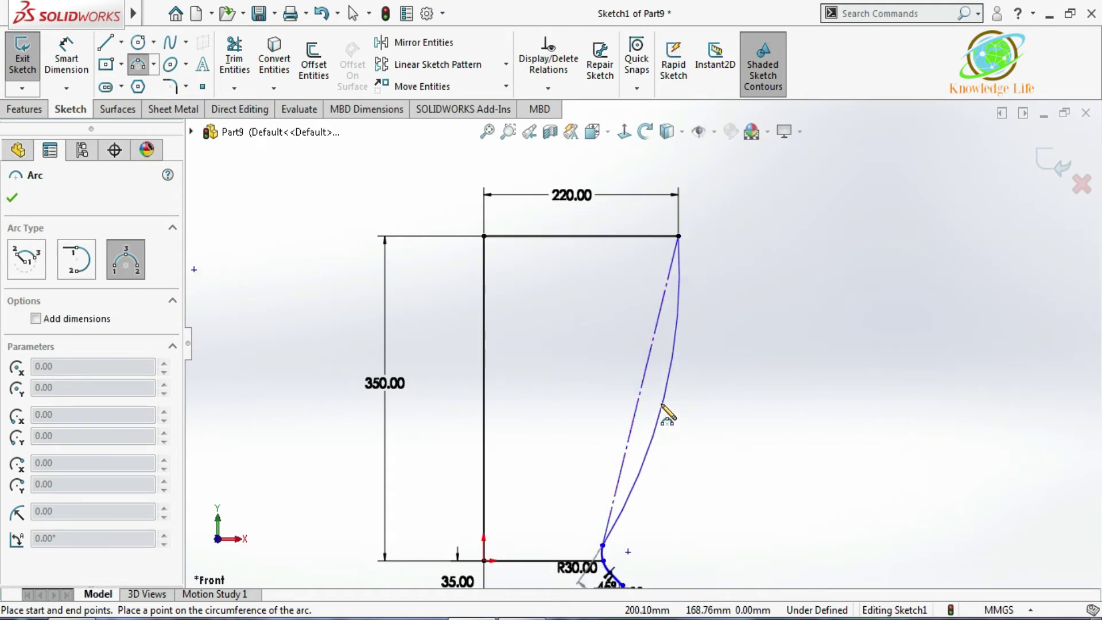
left_click(659, 393)
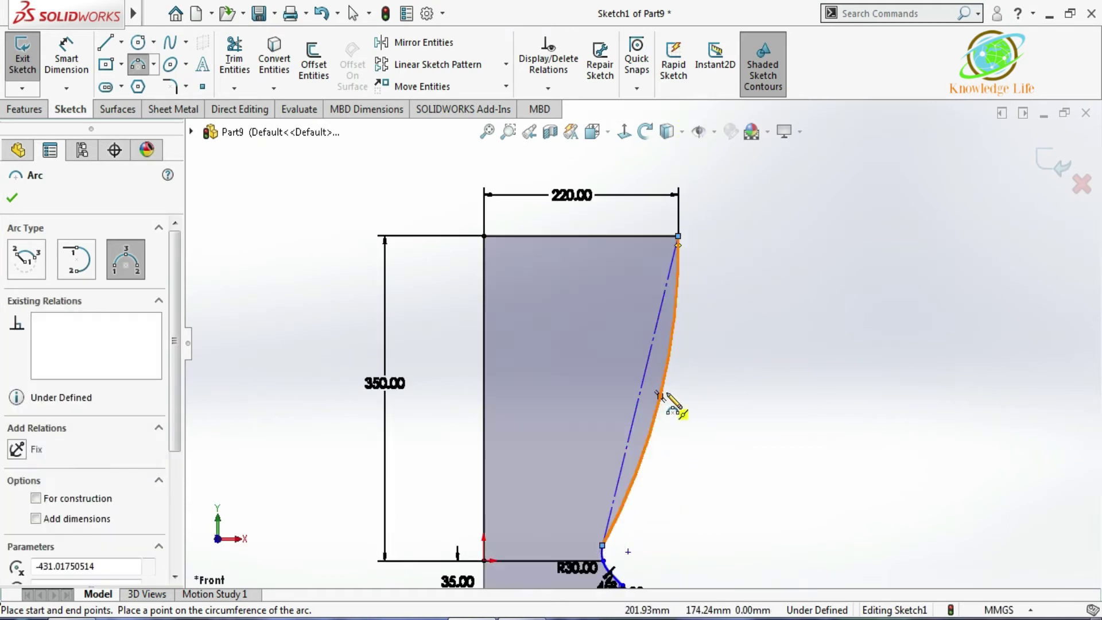
scroll(684, 468, "up", 3)
scroll(654, 451, "down", 3)
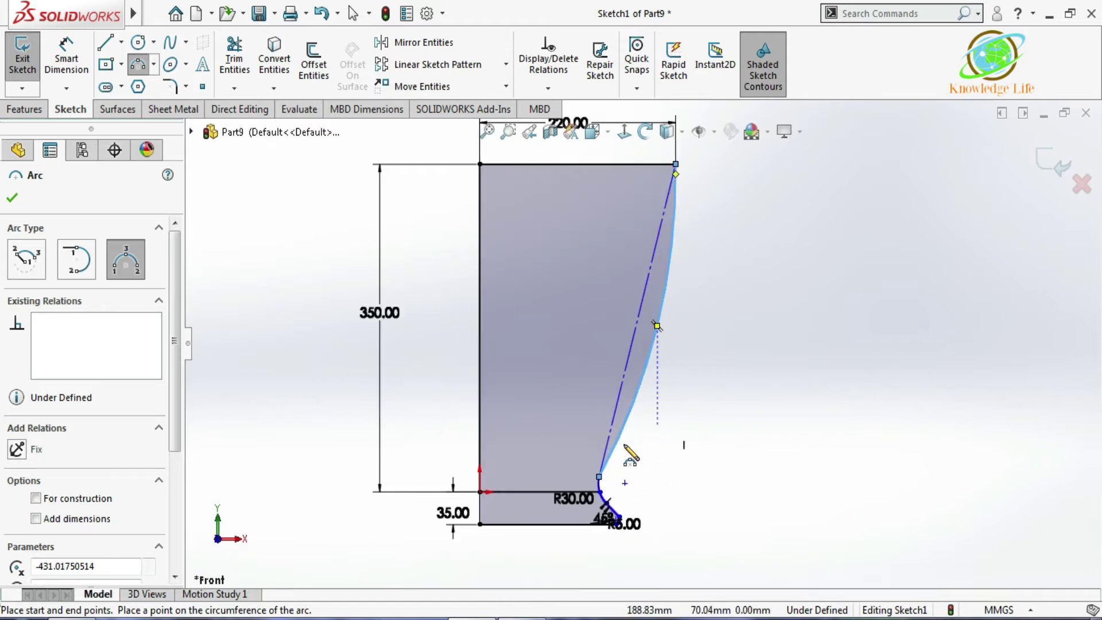
Step: Add a tangent relation between the large side arc and the 30 mm fillet arc
key("Escape")
scroll(601, 476, "down", 5)
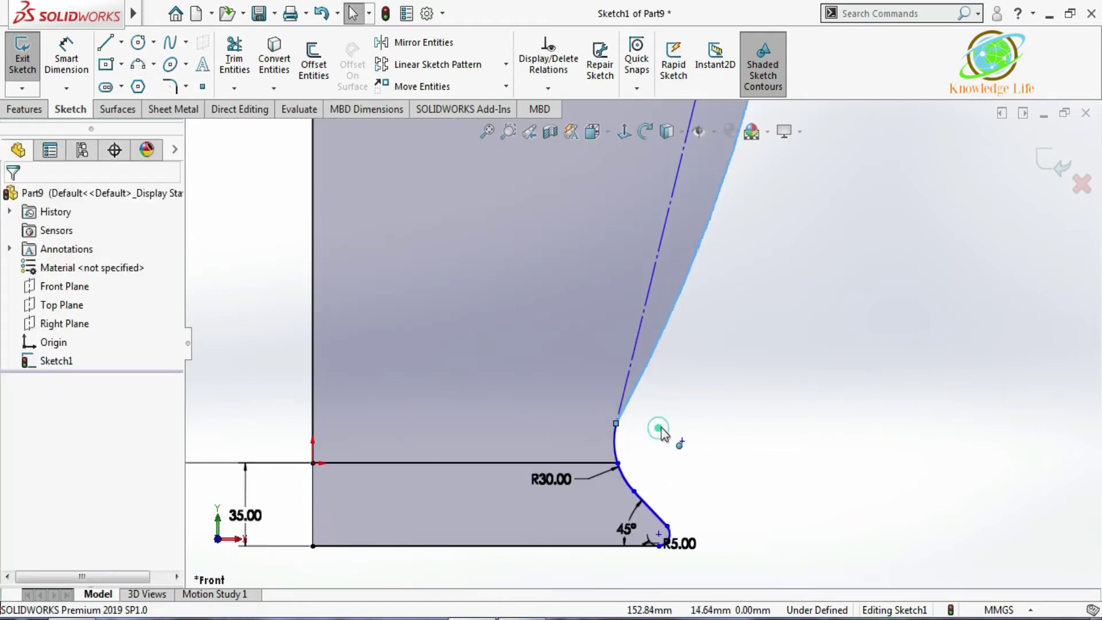
left_click(617, 443)
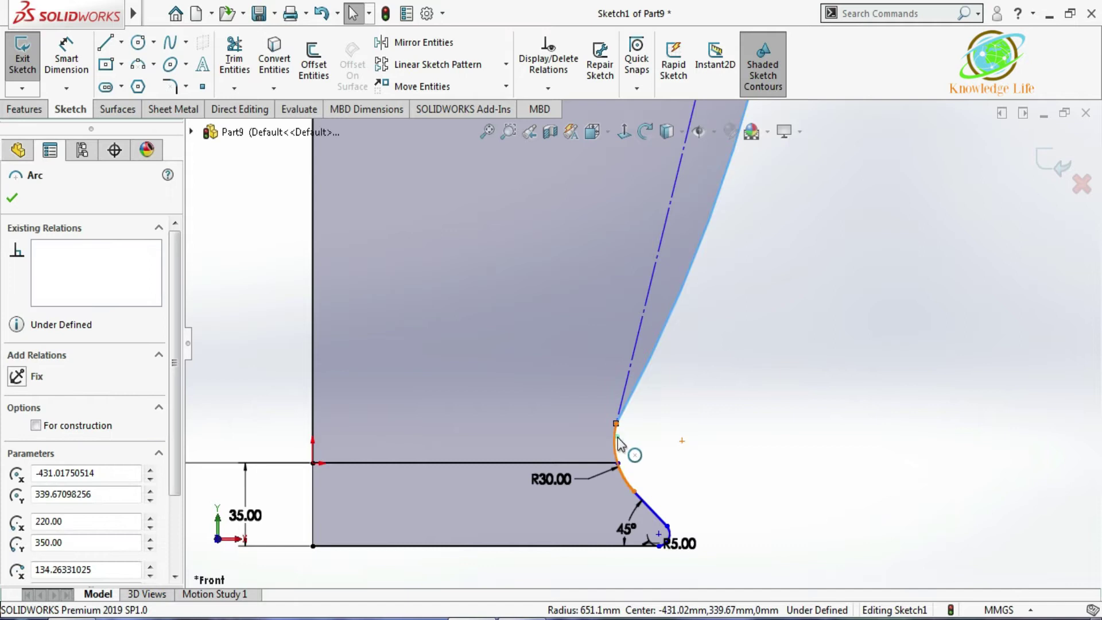
left_click(625, 403, "ctrl")
left_click(17, 491)
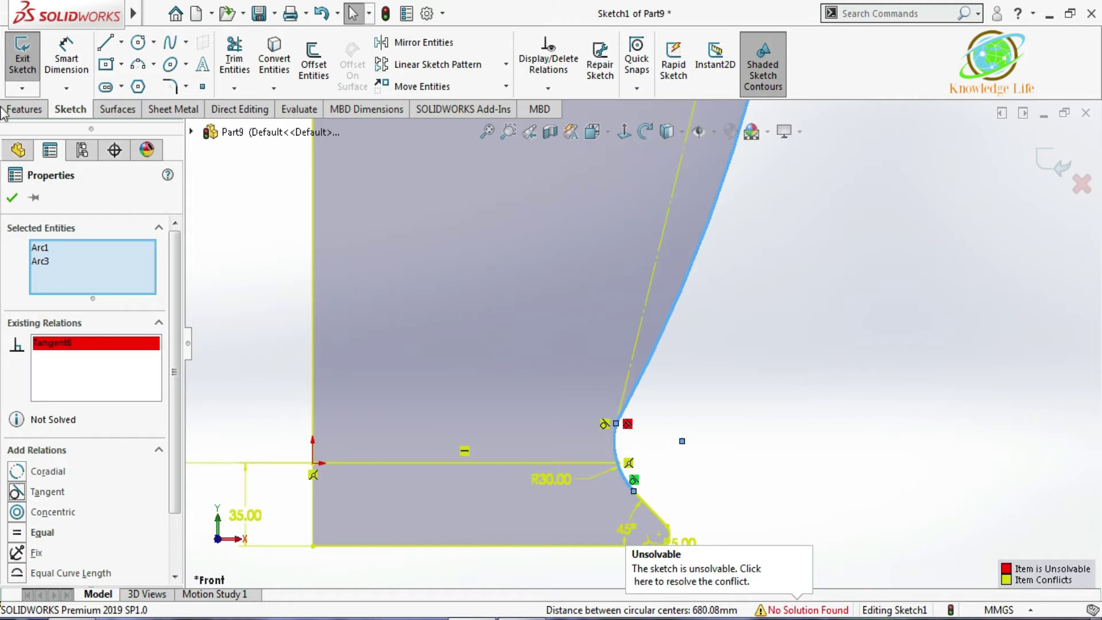
left_click(12, 198)
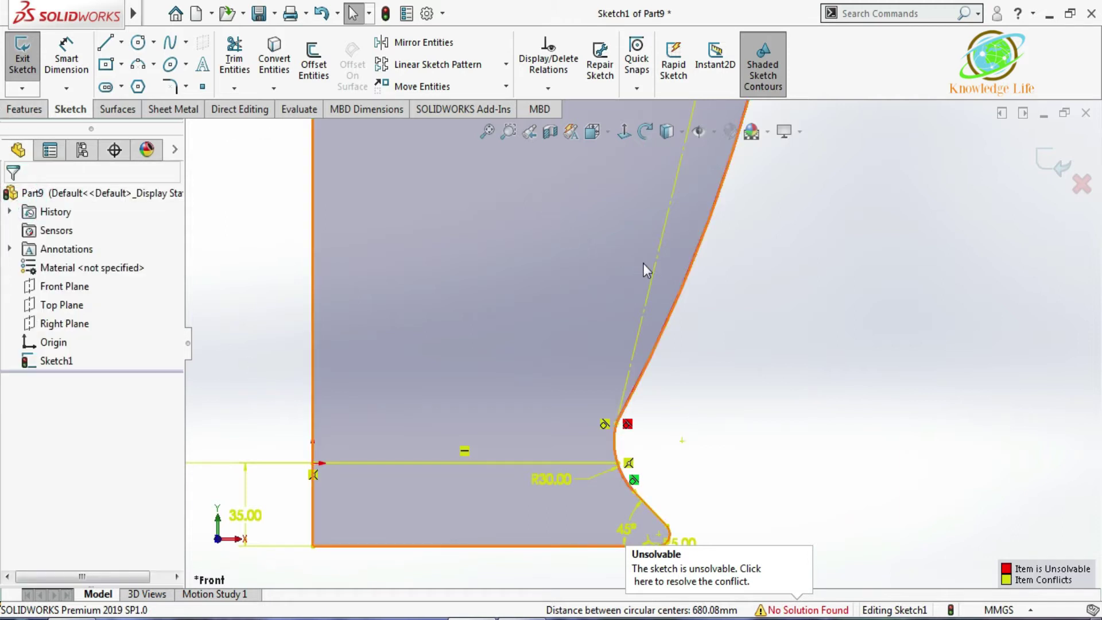
Step: Delete the slanted construction line joining the endpoints of the large side arc
left_click(657, 264)
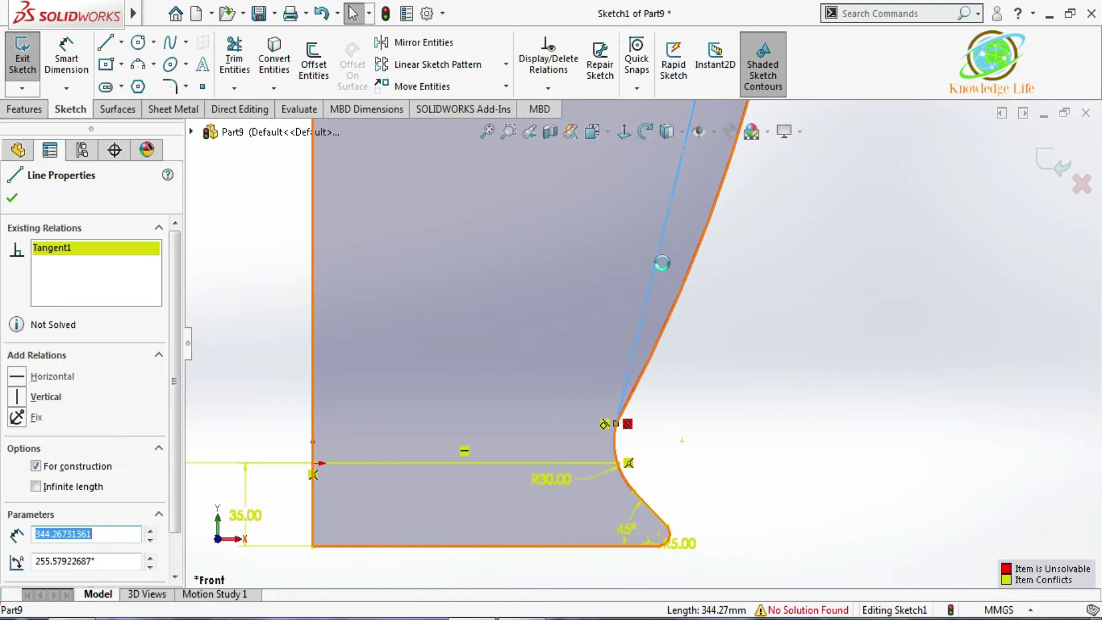
key("Delete")
scroll(685, 376, "up", 3)
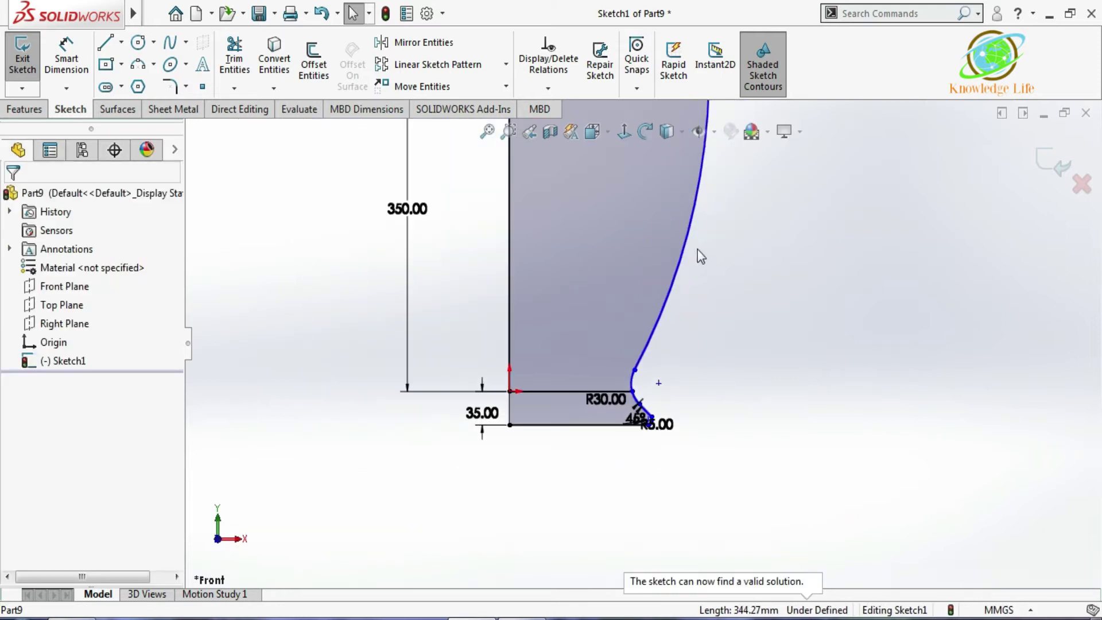
scroll(697, 249, "up", 2)
scroll(679, 180, "down", 2)
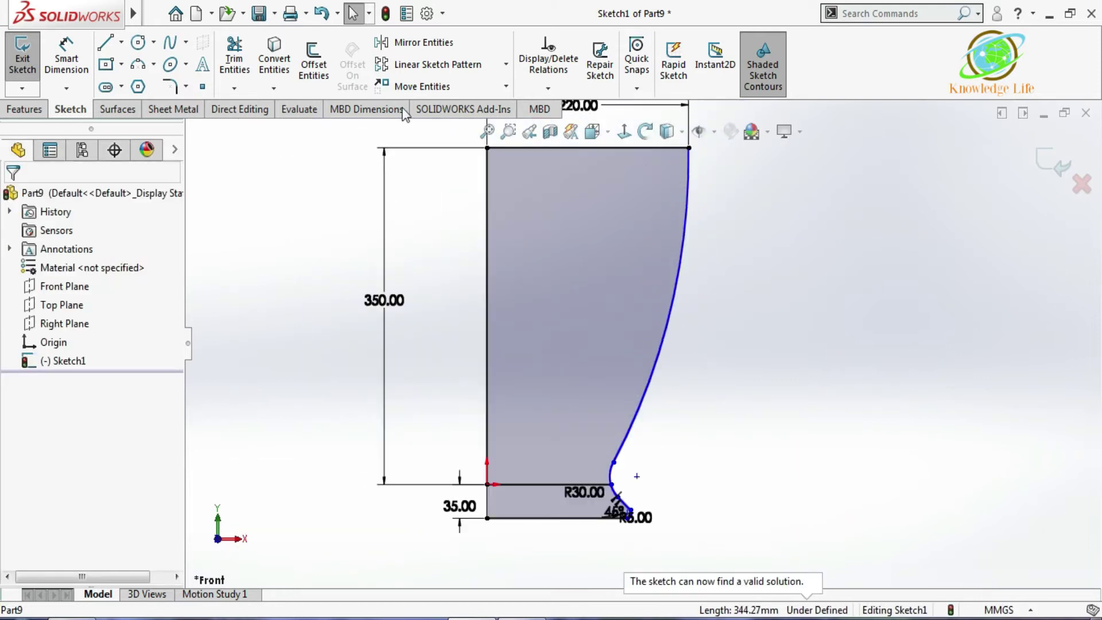
Step: Dimension the large side arc with a radius of 700 mm
left_click(66, 57)
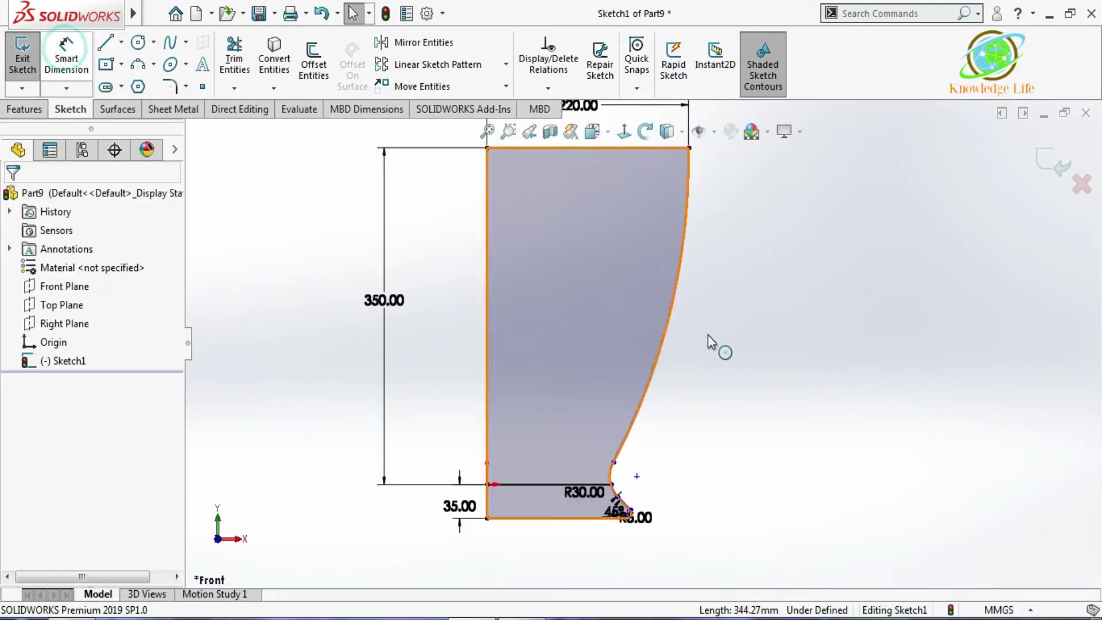
left_click(66, 57)
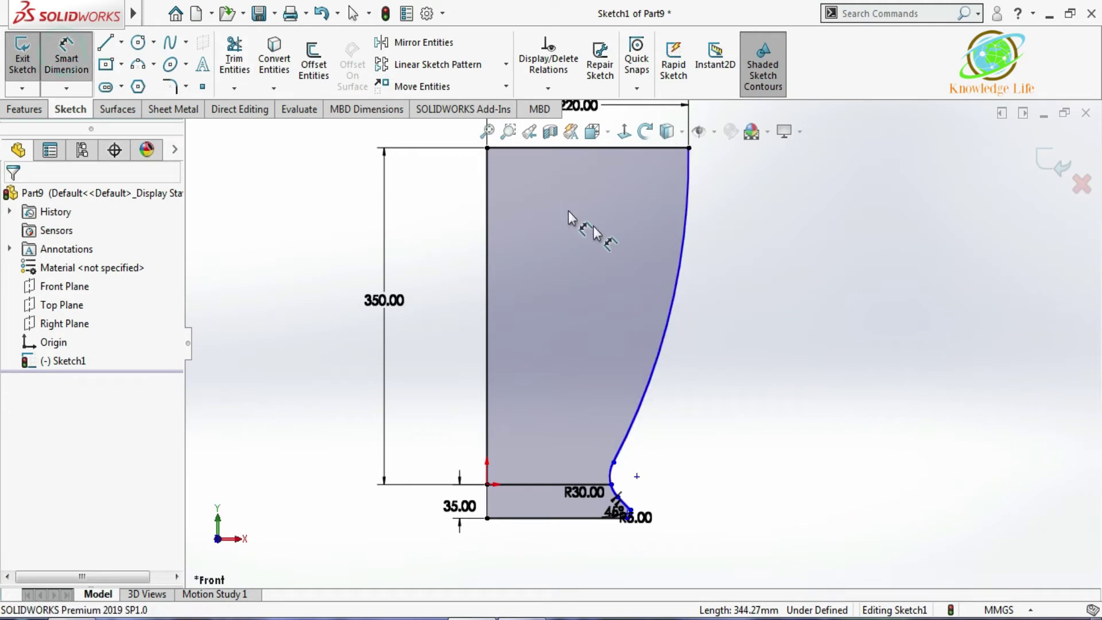
left_click(676, 299)
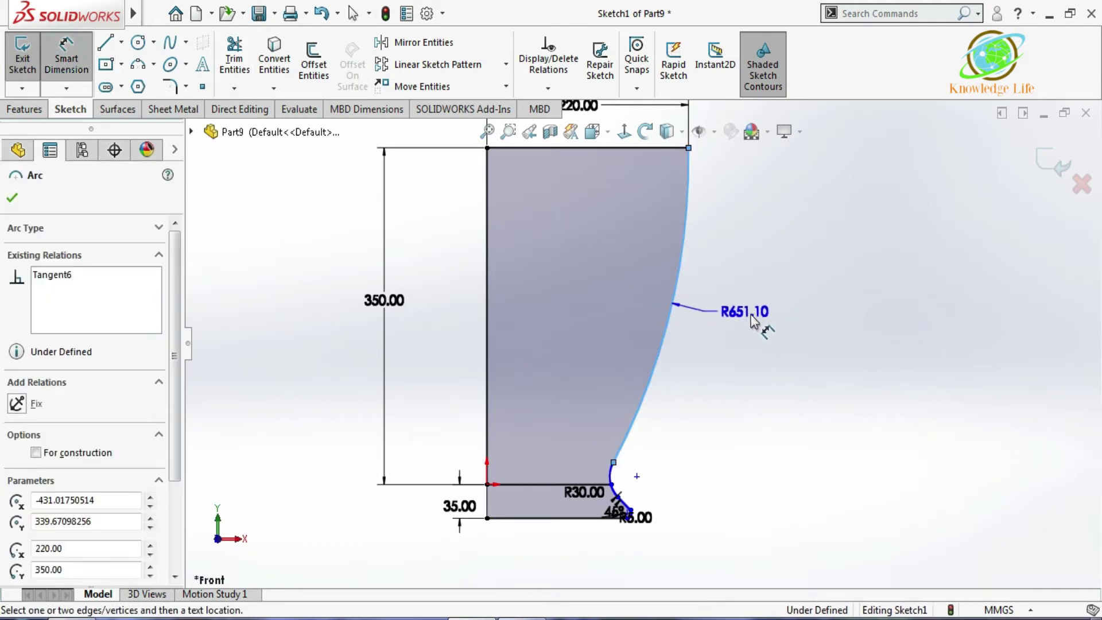
left_click(756, 318)
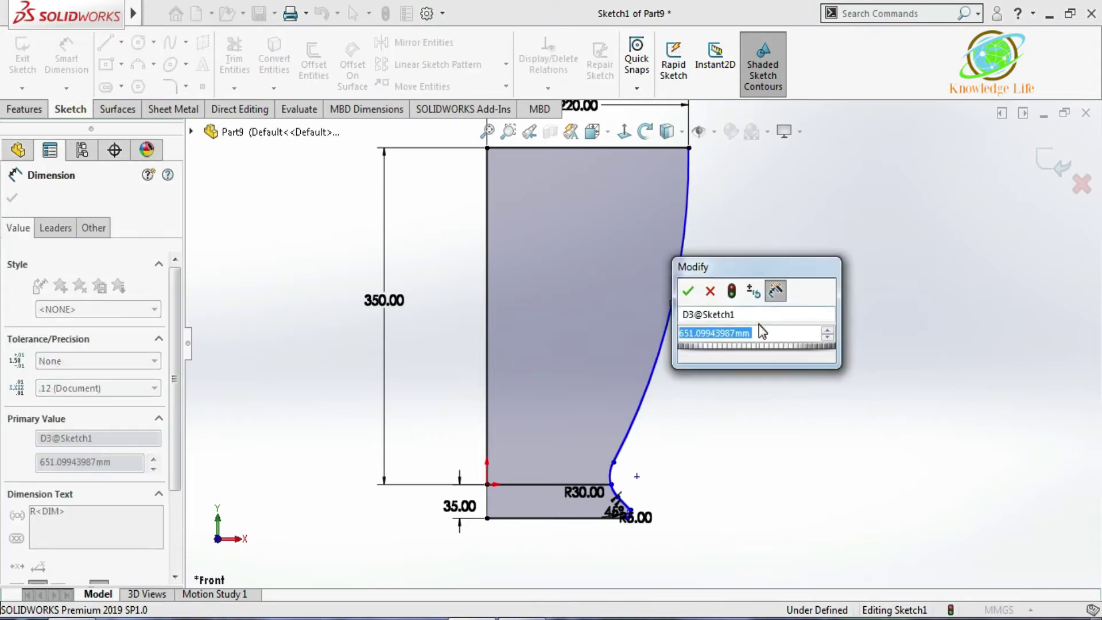
type("7")
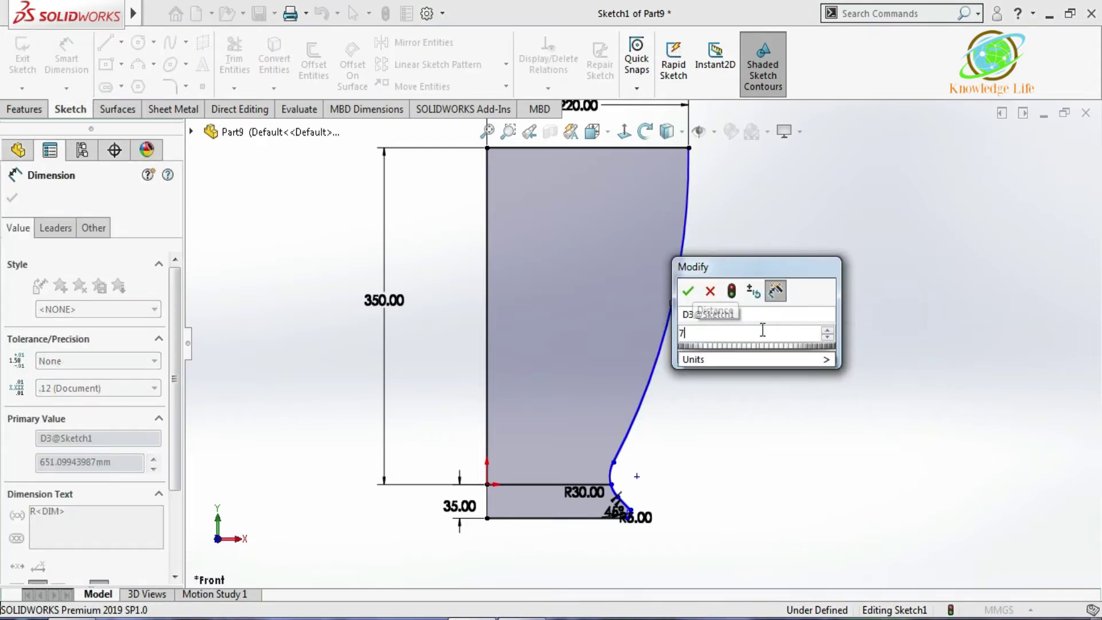
Step: Dimension the vertical distance between the side arc's upper and lower endpoints as 332 mm
scroll(612, 264, "up", 4)
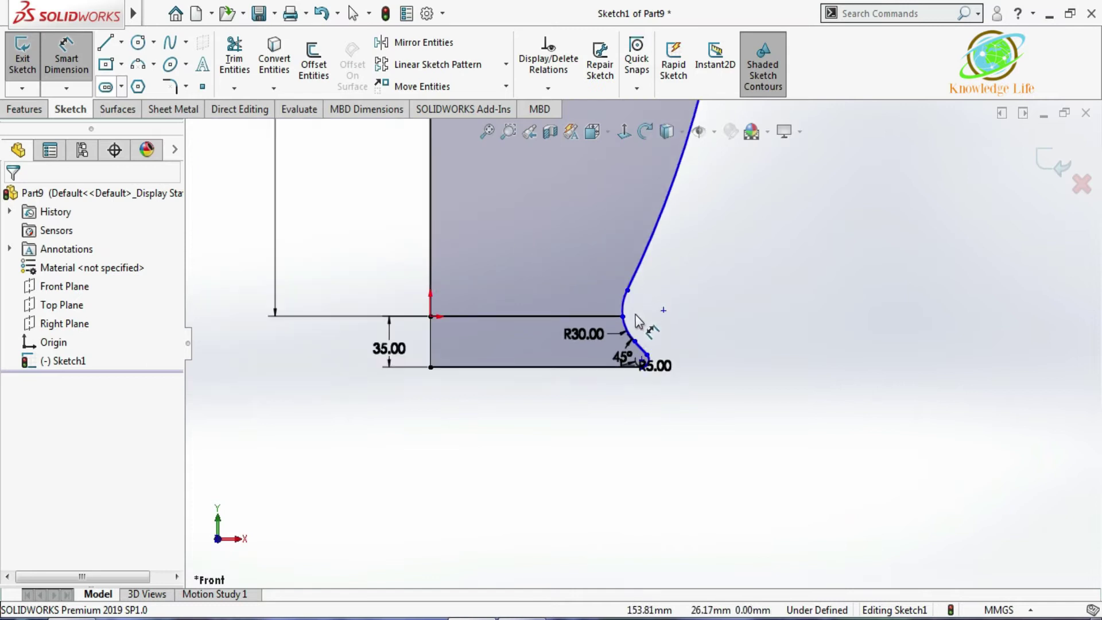
scroll(666, 232, "up", 3)
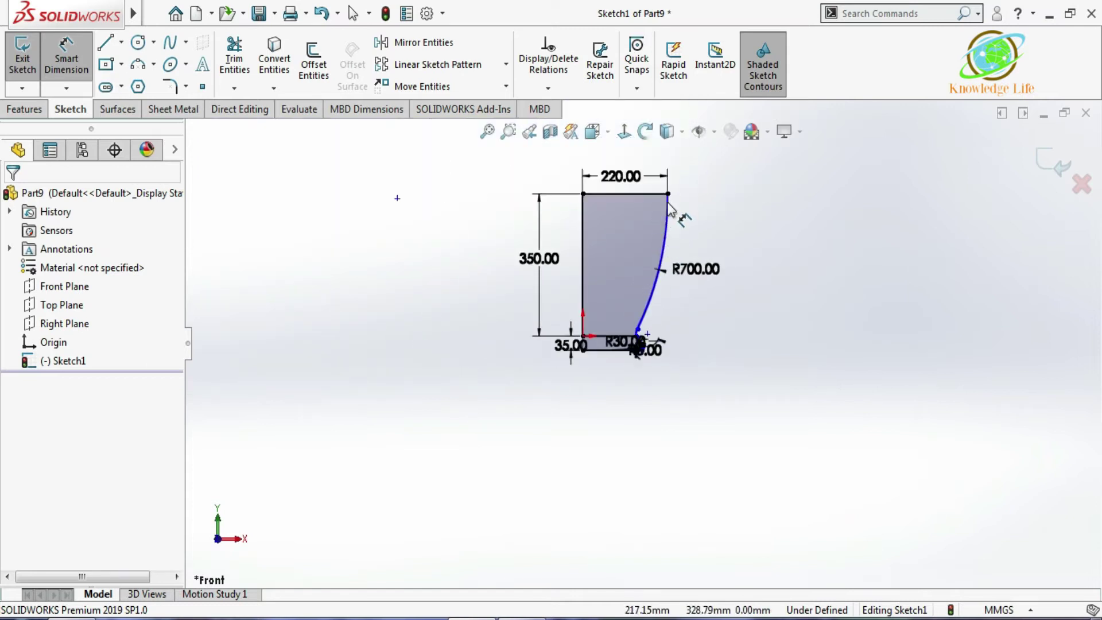
scroll(654, 318, "down", 3)
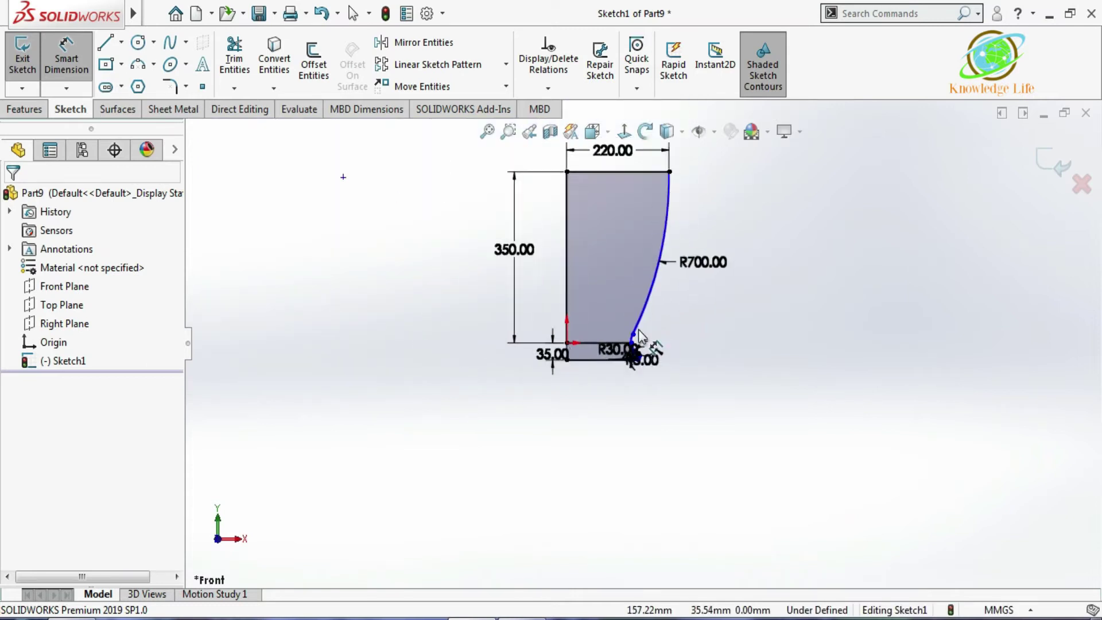
left_click(626, 345)
scroll(631, 344, "up", 4)
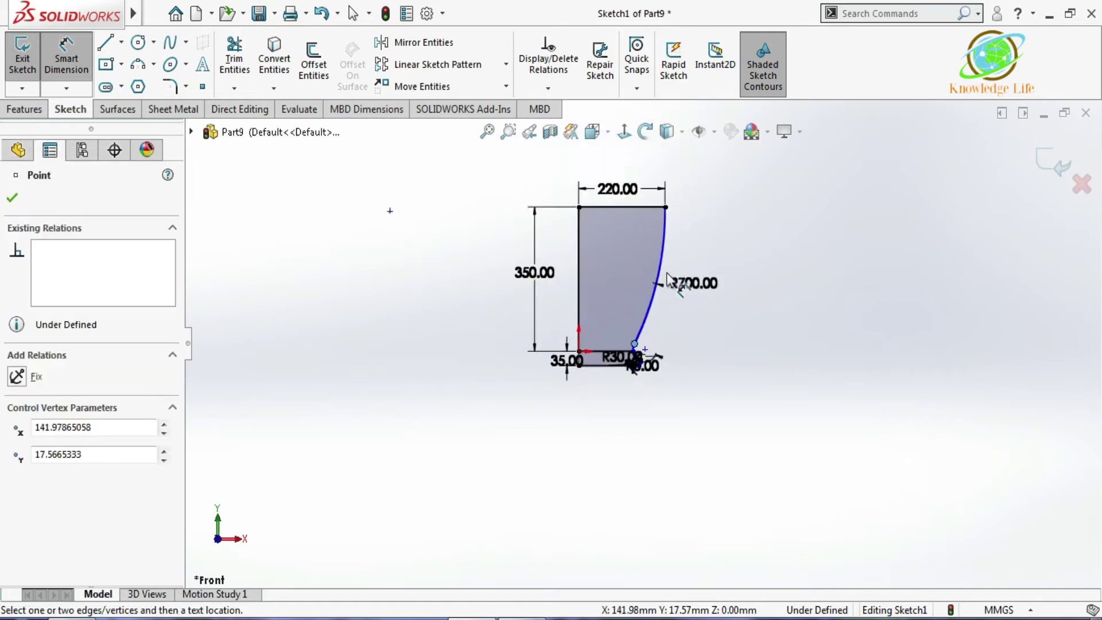
left_click(664, 230)
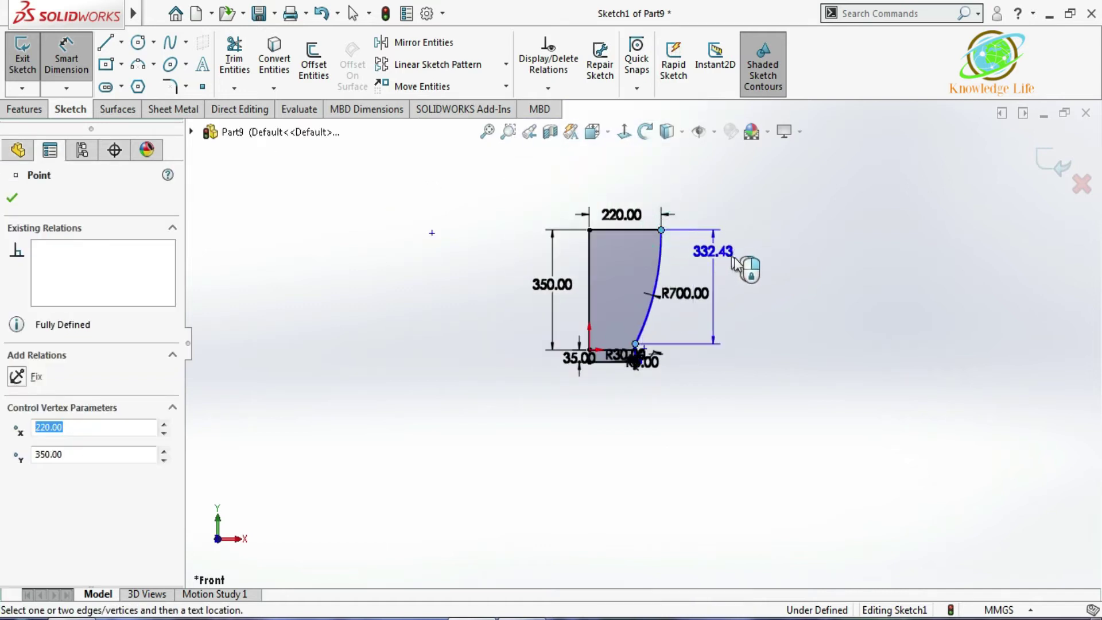
left_click(739, 263)
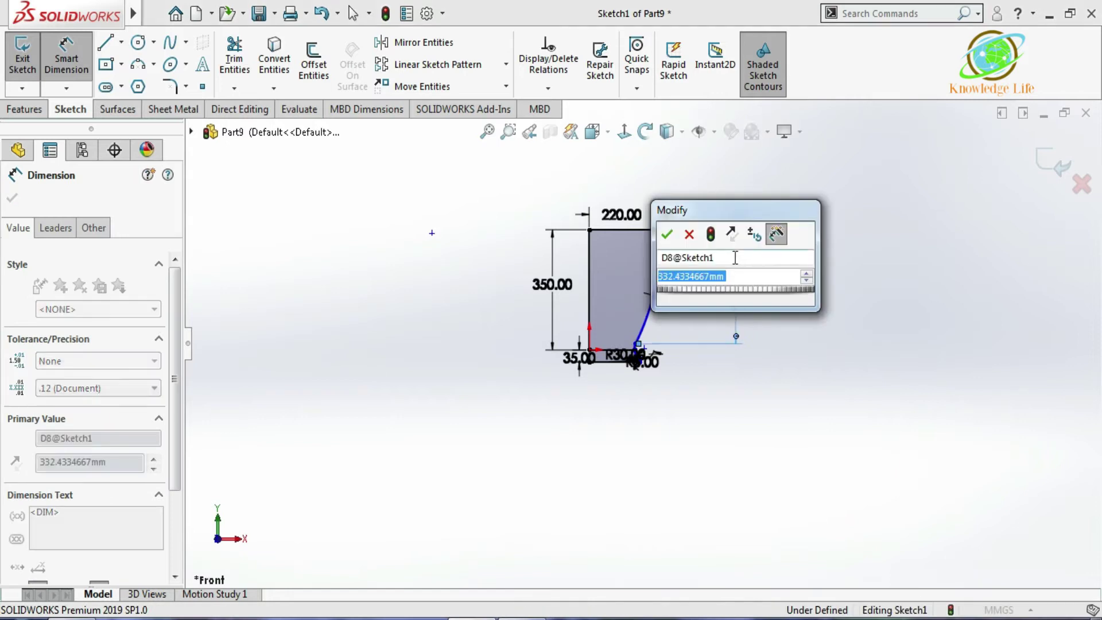
double_click(734, 274)
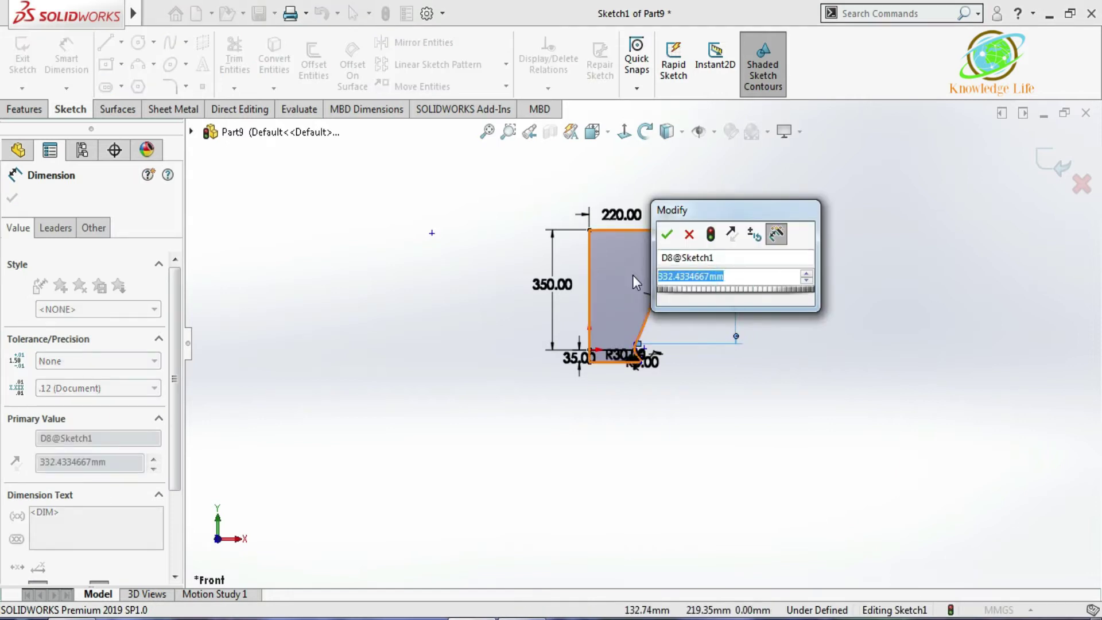
type("332")
left_click(666, 234)
scroll(609, 394, "up", 5)
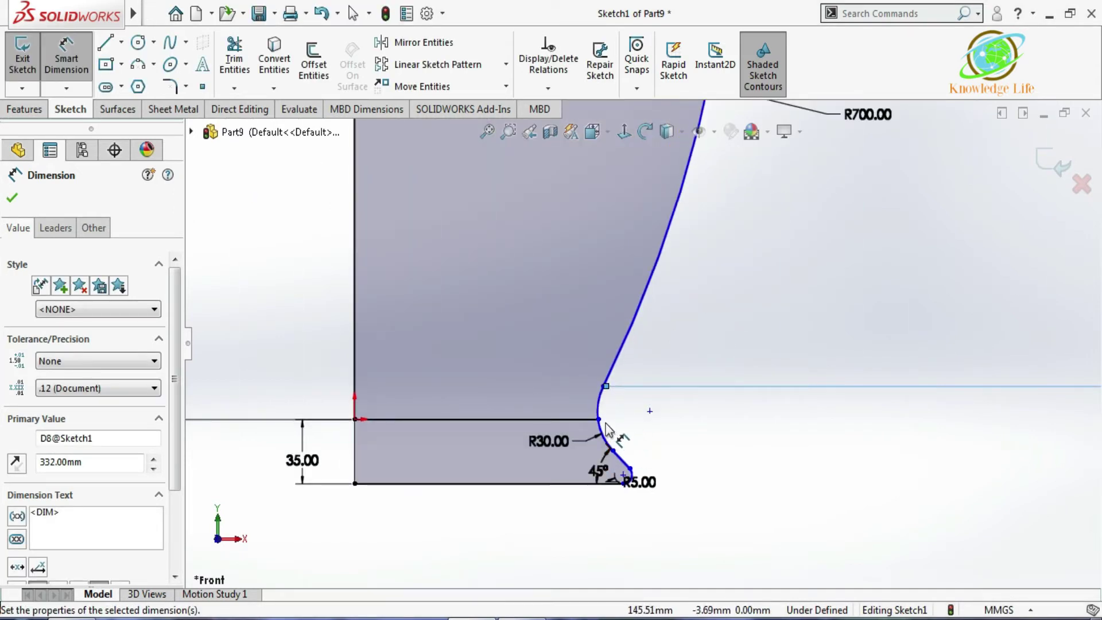
left_click(628, 470)
left_click(623, 483)
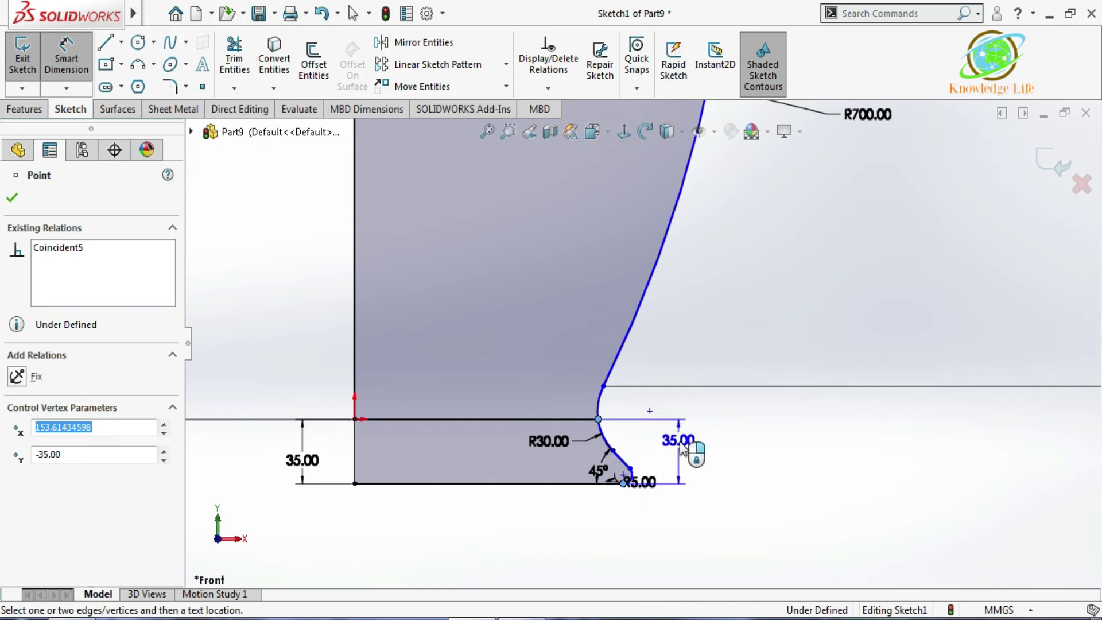
key("Escape")
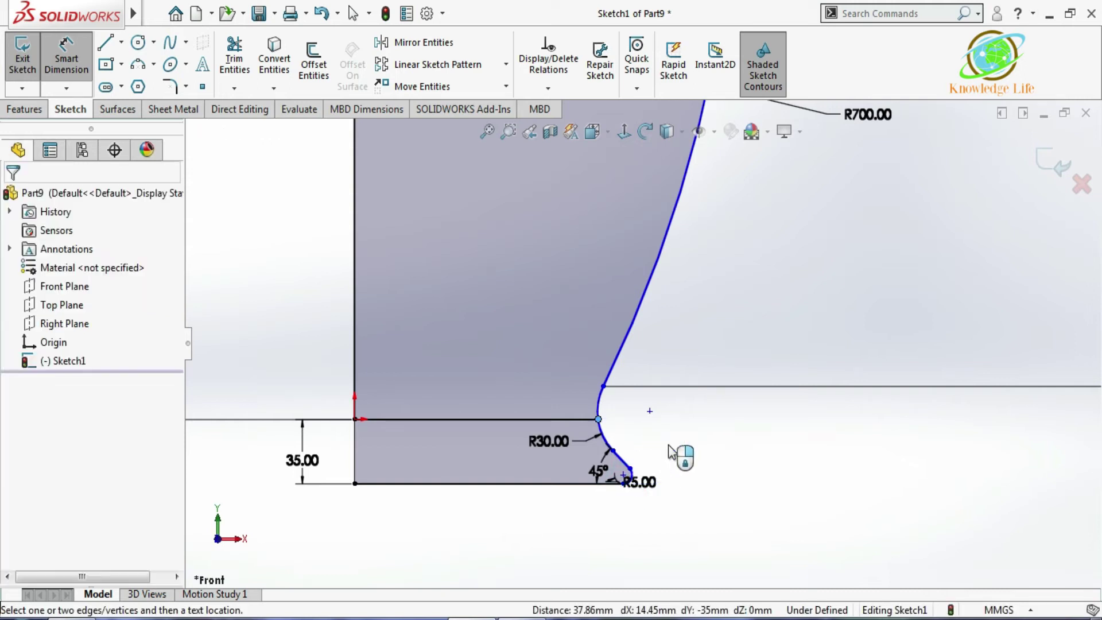
Step: Add an angular dimension between the 30 mm arc's two endpoints, with its vertex at the horizontal line's end, accepting the proposed value
scroll(601, 437, "down", 2)
left_click_drag(609, 357, 646, 403)
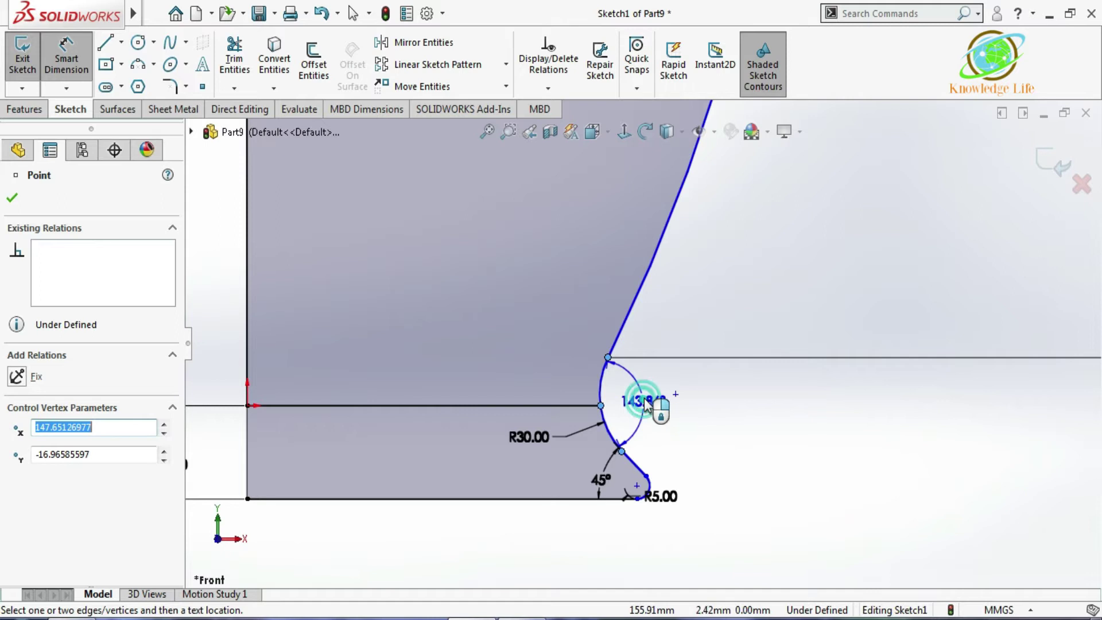
double_click(642, 402)
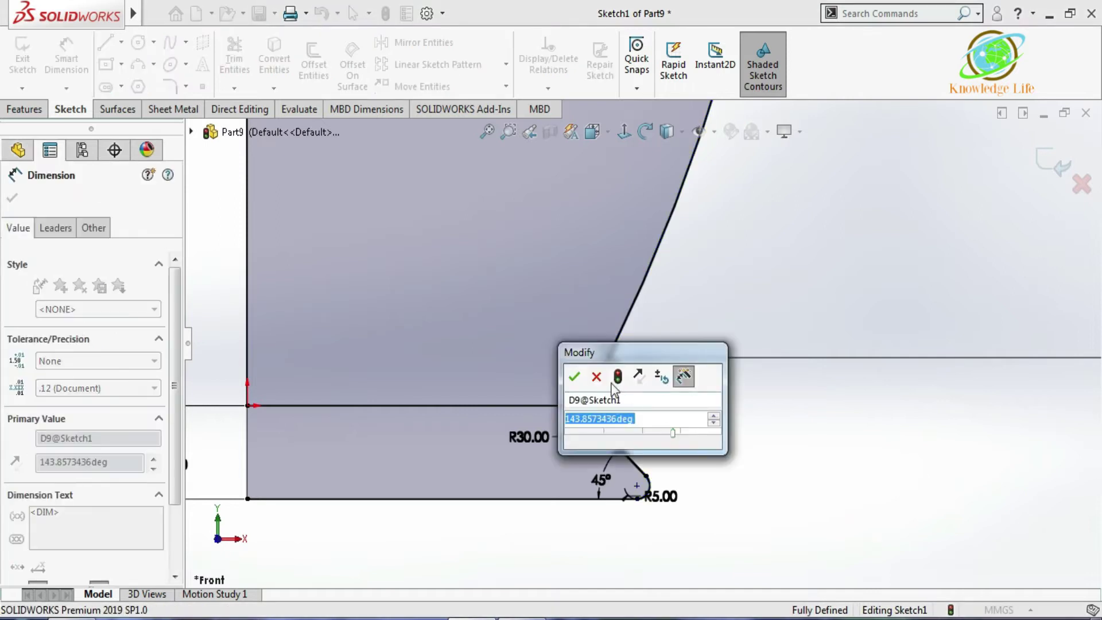
left_click(577, 377)
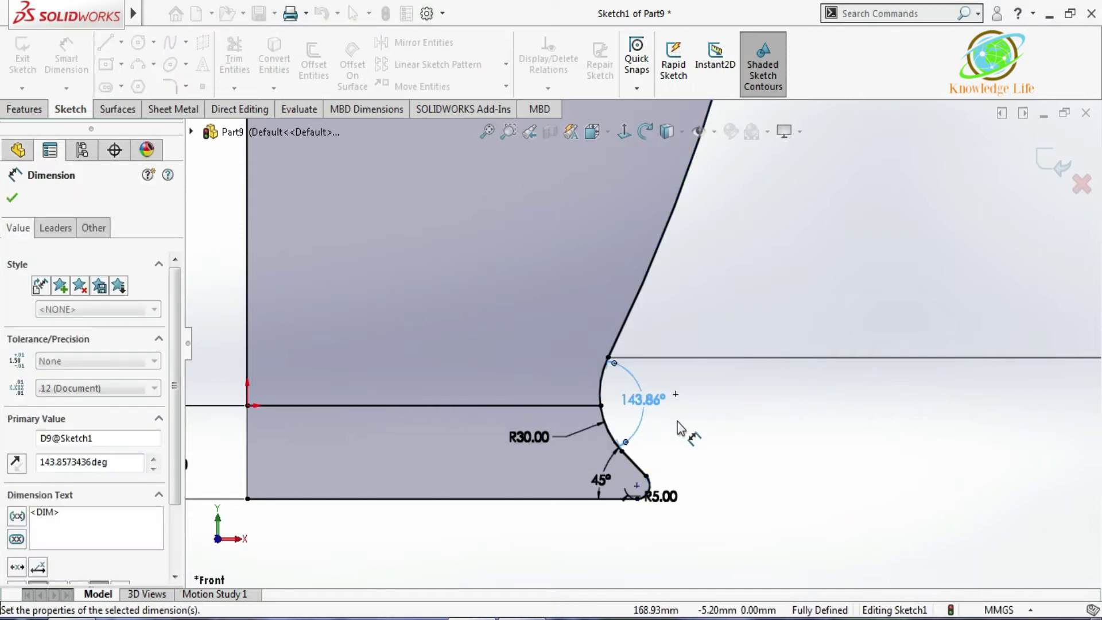
scroll(695, 438, "up", 3)
scroll(696, 443, "up", 4)
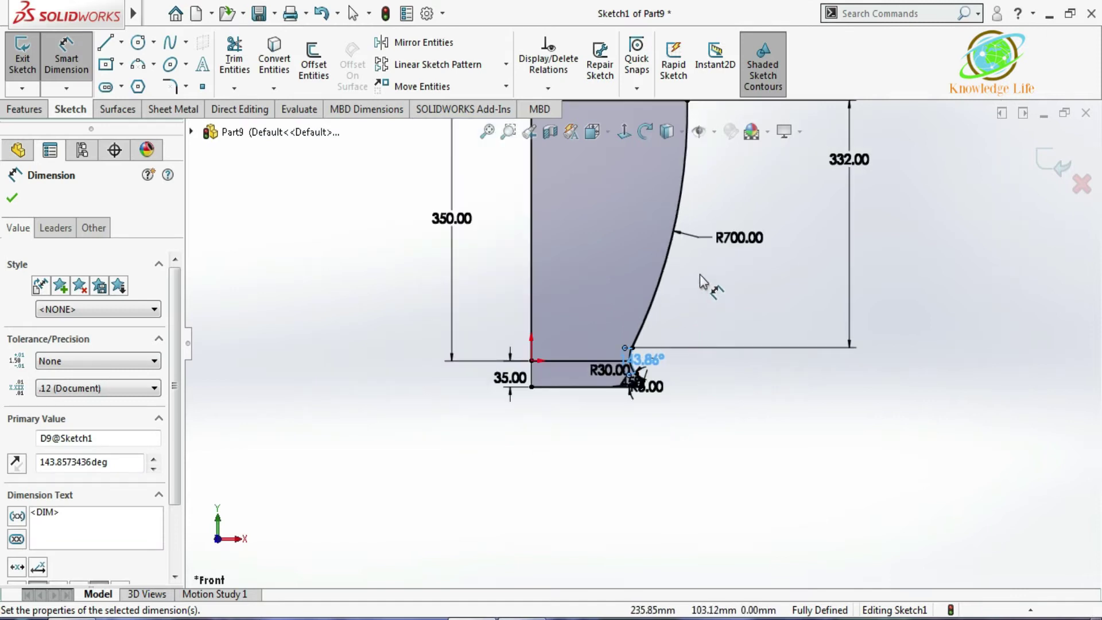
Step: Exit the sketch and start a Revolved Boss/Base from Sketch1
left_click(1047, 167)
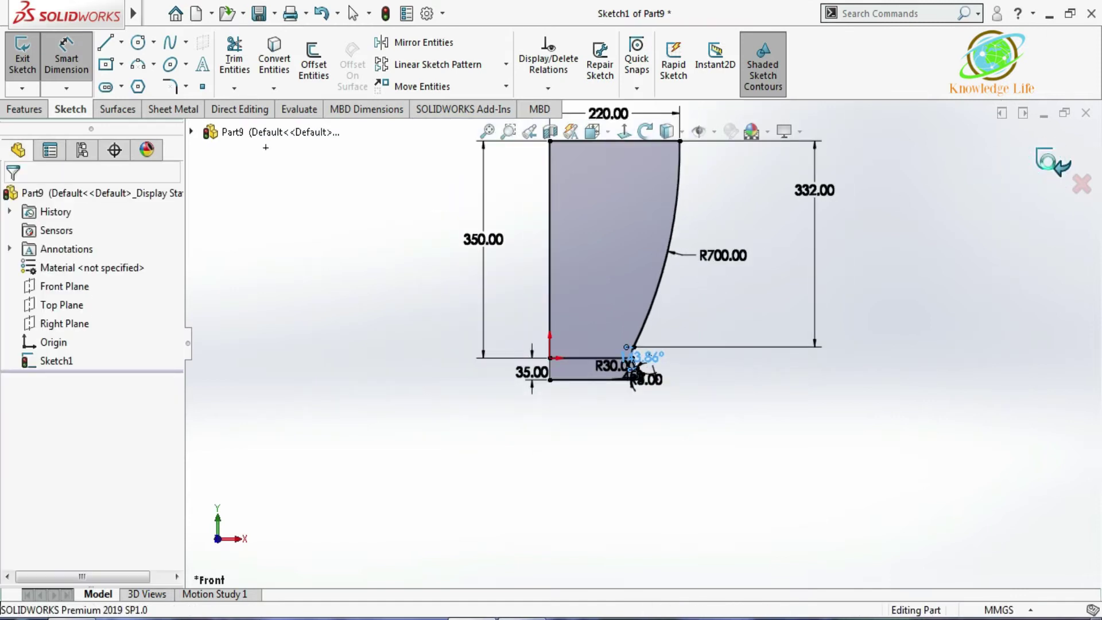
left_click(758, 344)
scroll(624, 322, "down", 4)
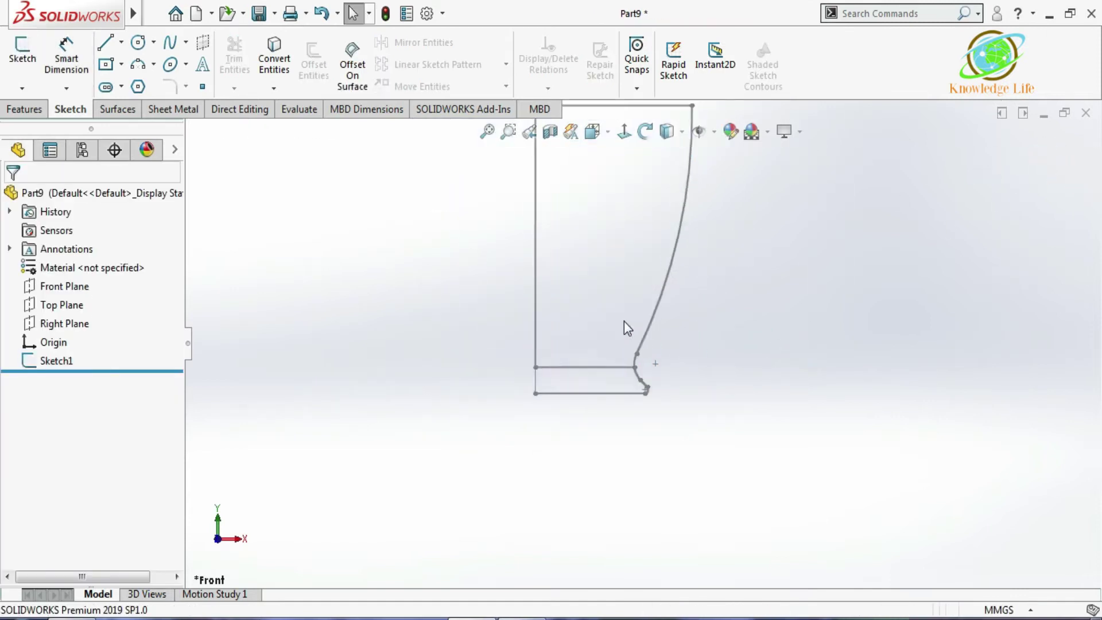
left_click(24, 109)
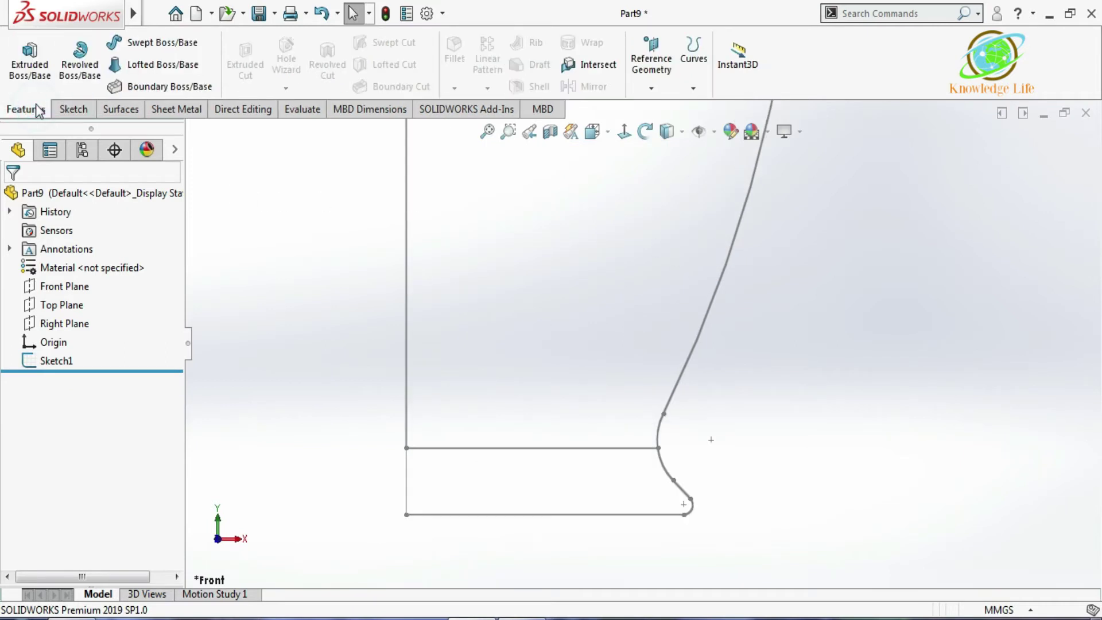
left_click(80, 59)
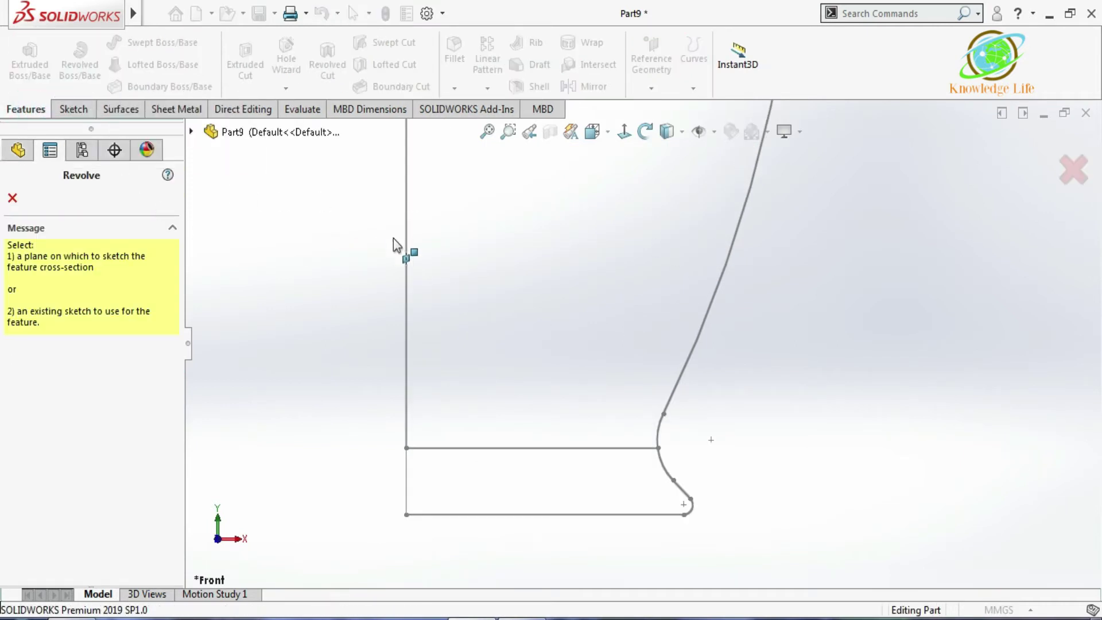
left_click(191, 131)
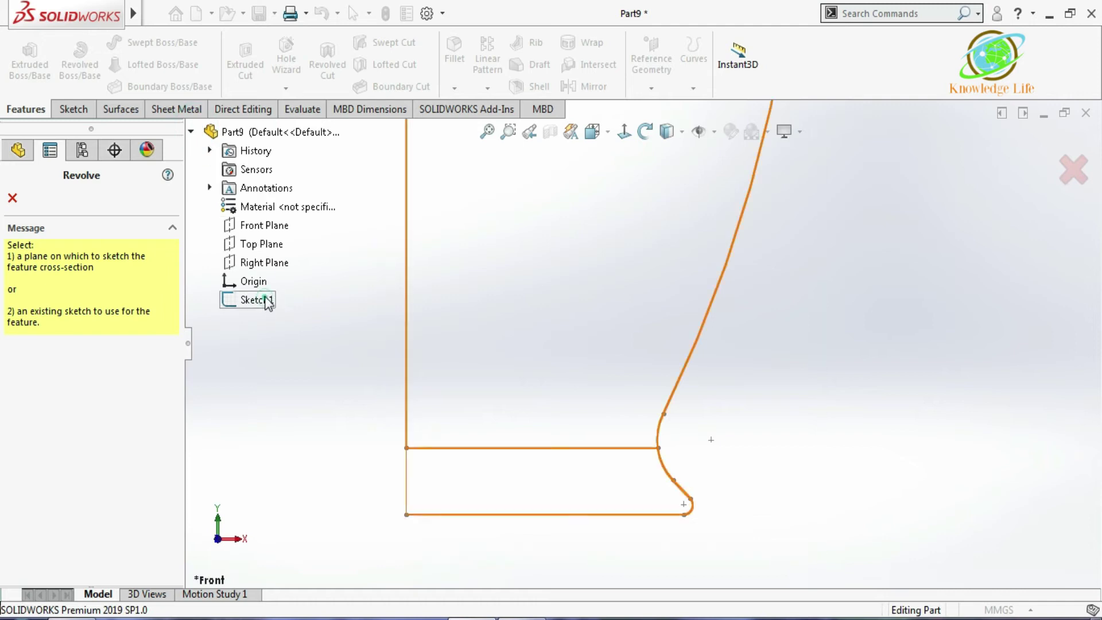
left_click(265, 300)
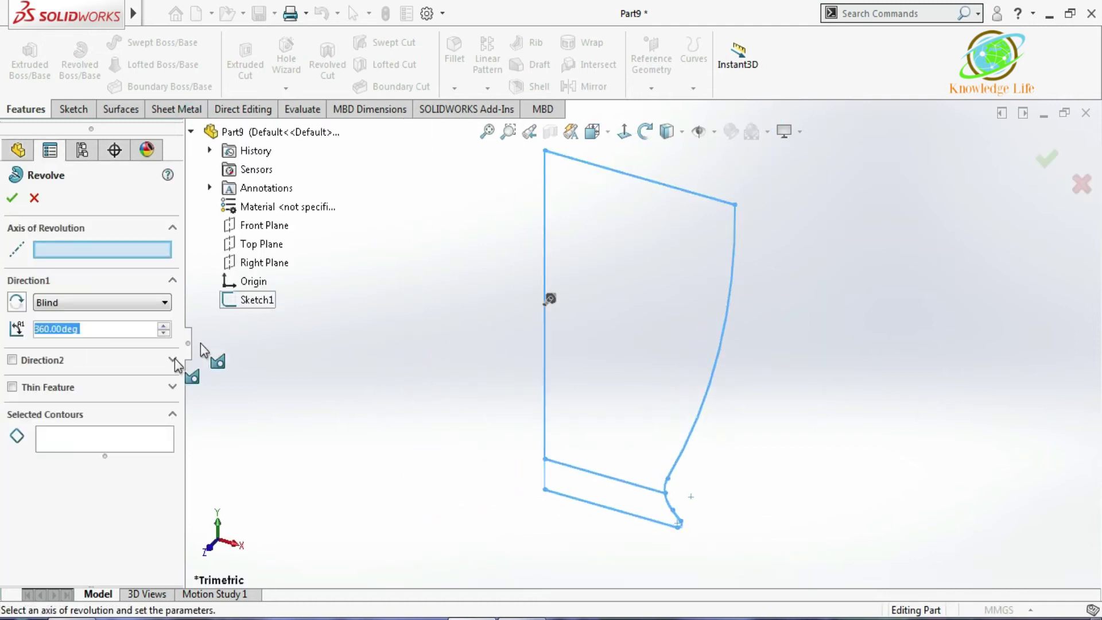
Step: Revolve the sketch's large upper region 360 degrees about its vertical line as a Blind revolve
left_click(97, 442)
left_click(647, 338)
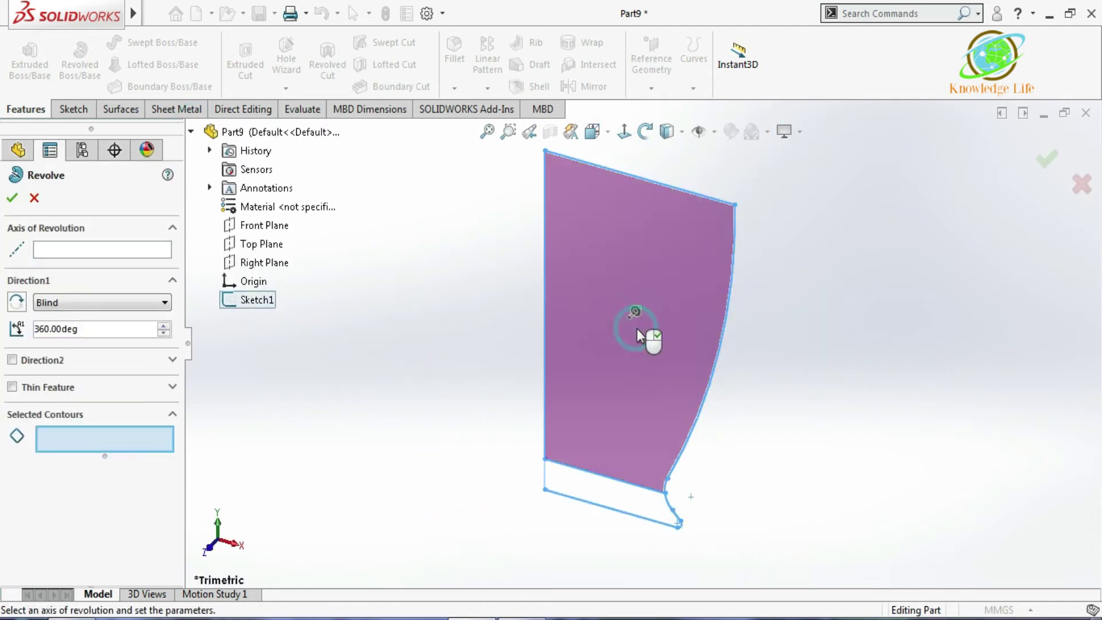
left_click(133, 251)
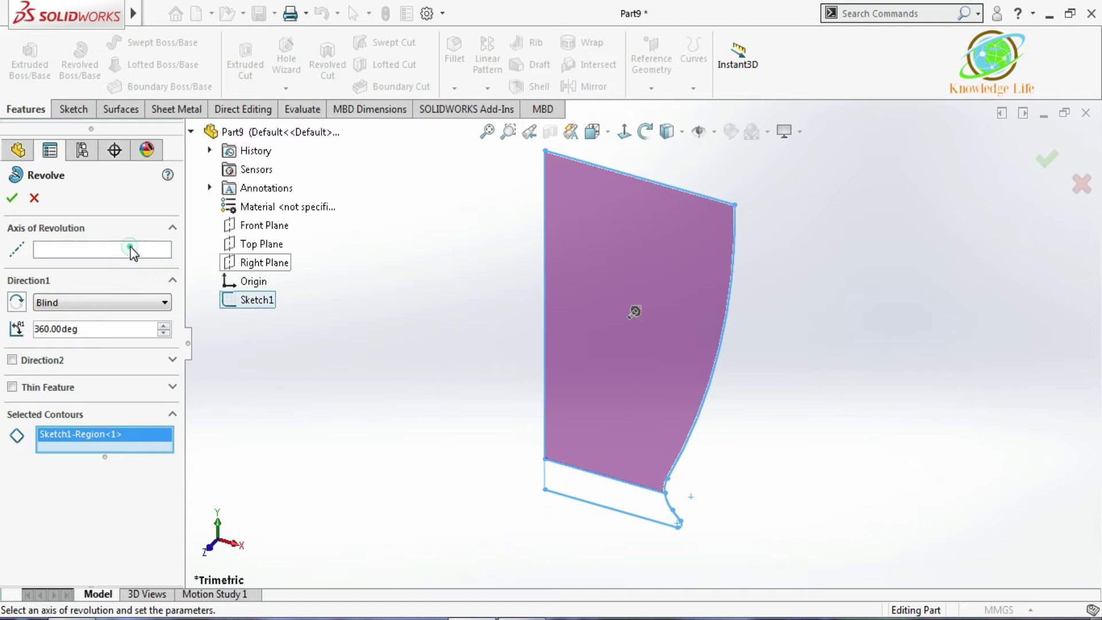
left_click(542, 284)
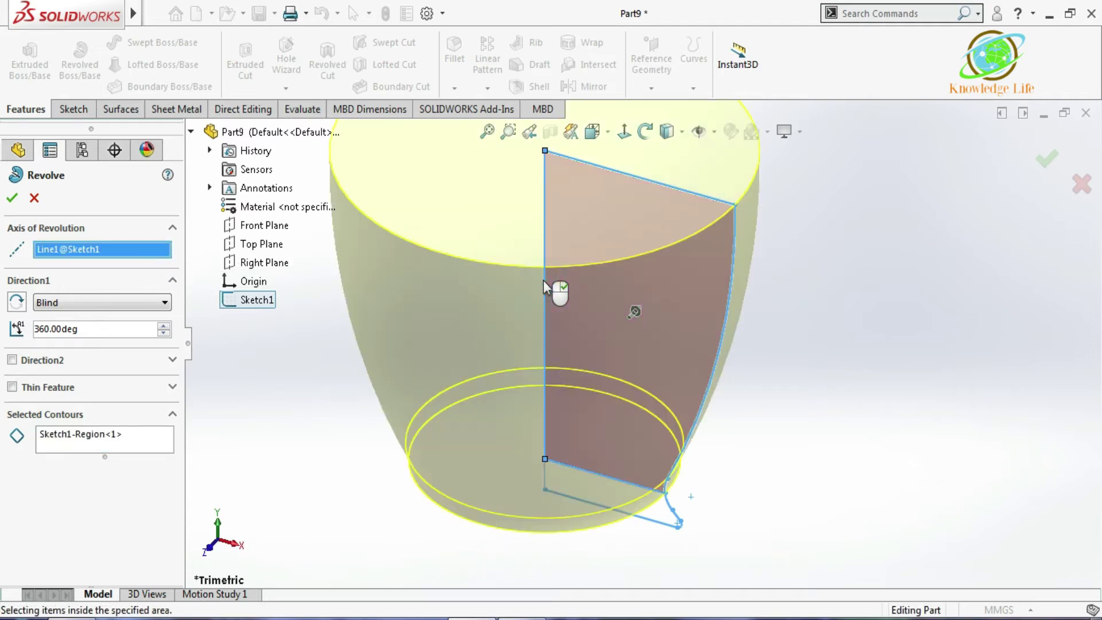
scroll(384, 456, "up", 3)
middle_click_drag(411, 475, 404, 397)
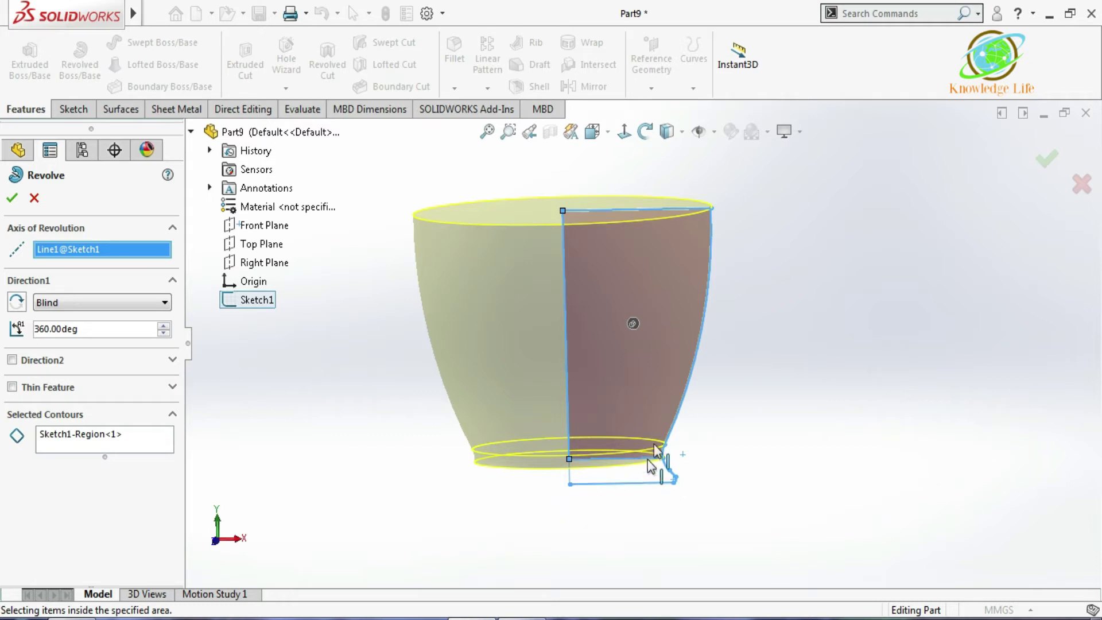
left_click(14, 197)
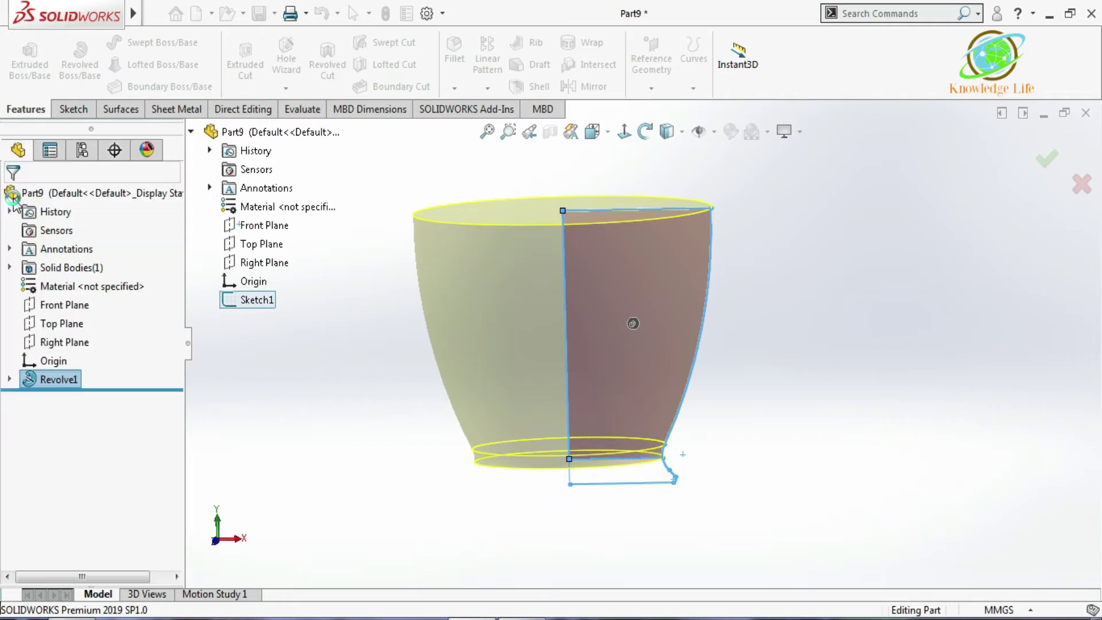
Step: Show Sketch1 on the revolved body to compare the profile from the front, and hide the sketch again
left_click(9, 379)
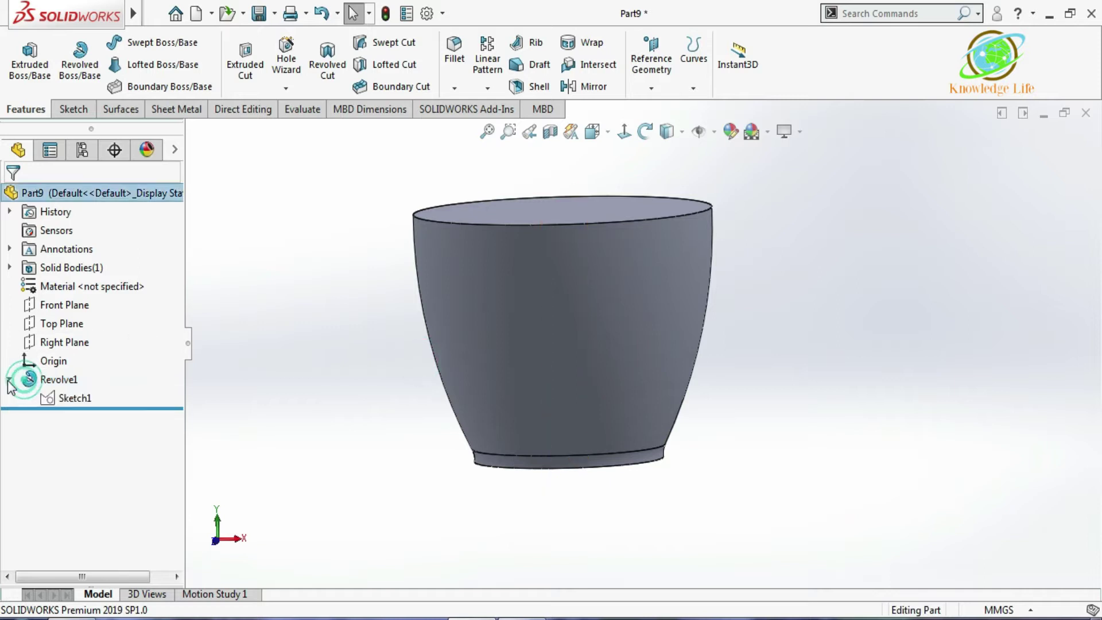
left_click(66, 397)
left_click(73, 376)
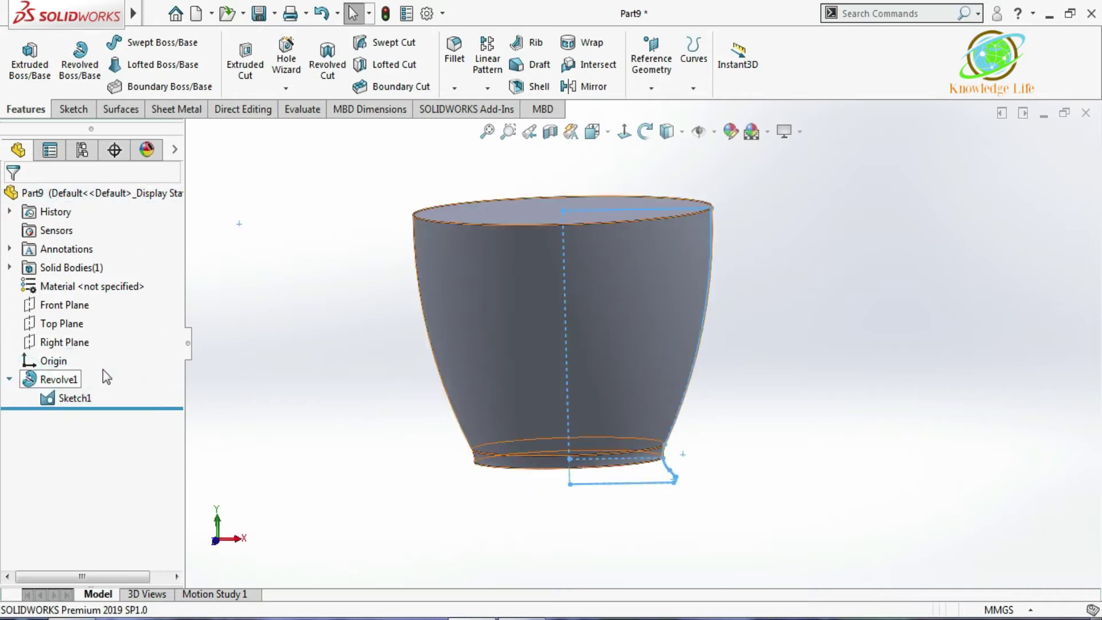
mouse_move(302, 398)
middle_mouse_down()
mouse_move(394, 438)
mouse_move(716, 317)
mouse_move(733, 352)
mouse_move(666, 313)
middle_mouse_up()
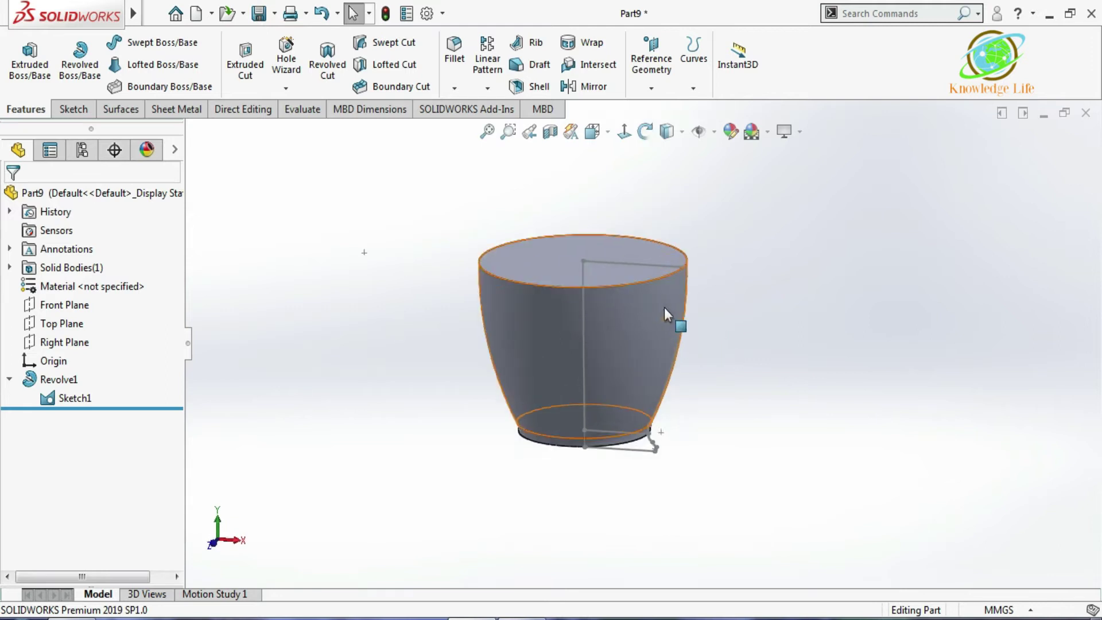
left_click(624, 133)
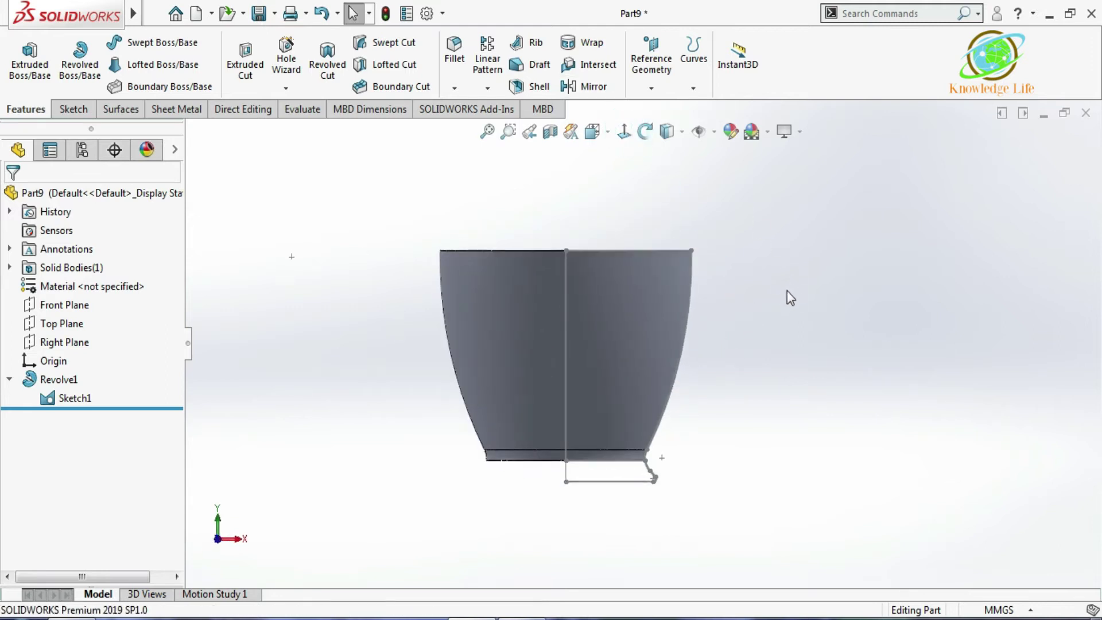
left_click(86, 400)
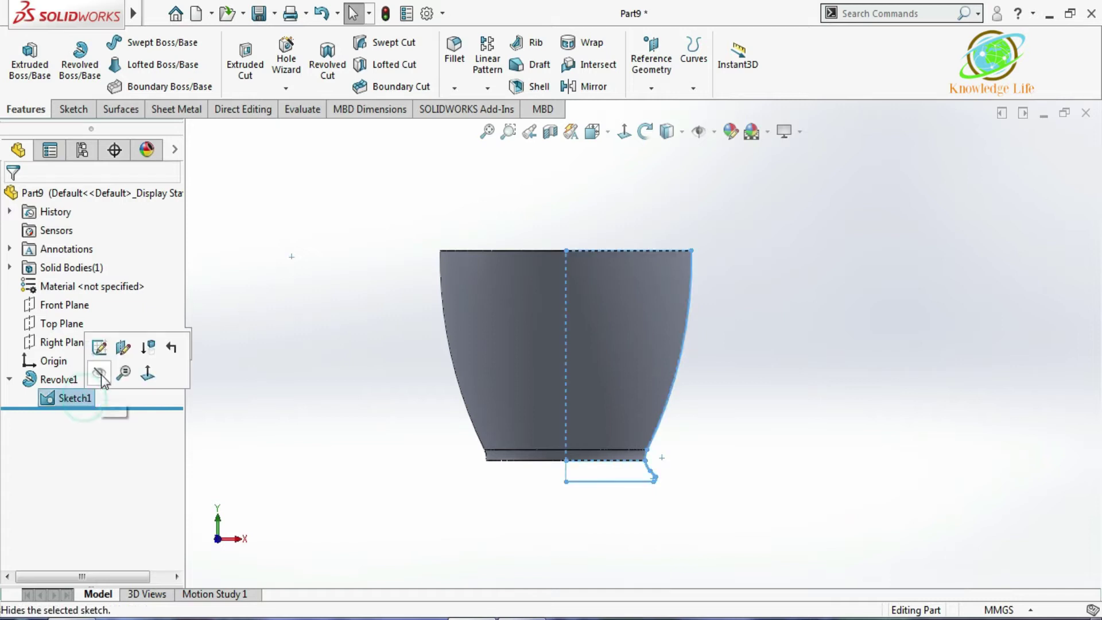
left_click(255, 385)
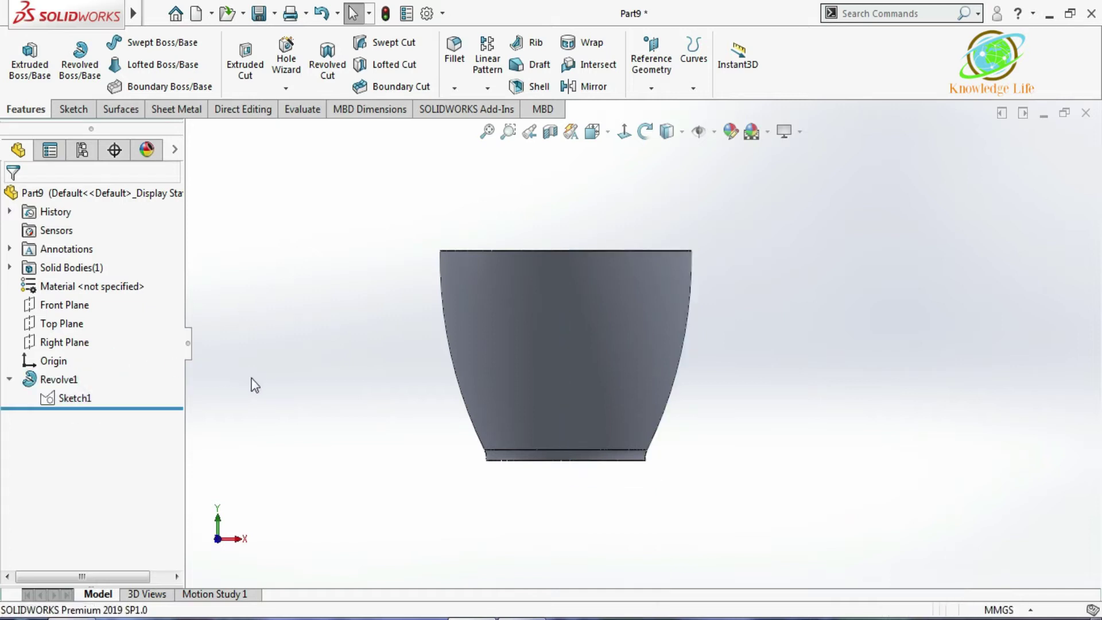
left_click(348, 456)
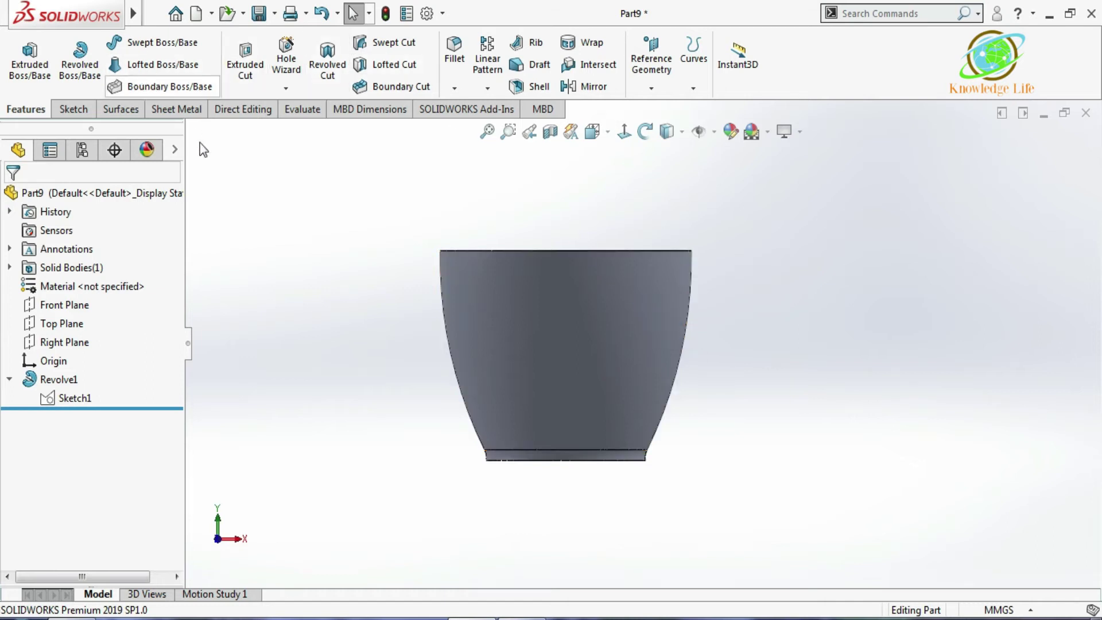
Step: Start a sketch on the Front Plane and draw a six-point, teardrop-shaped spline starting and ending on the body's right side edge
left_click(72, 304)
left_click(79, 276)
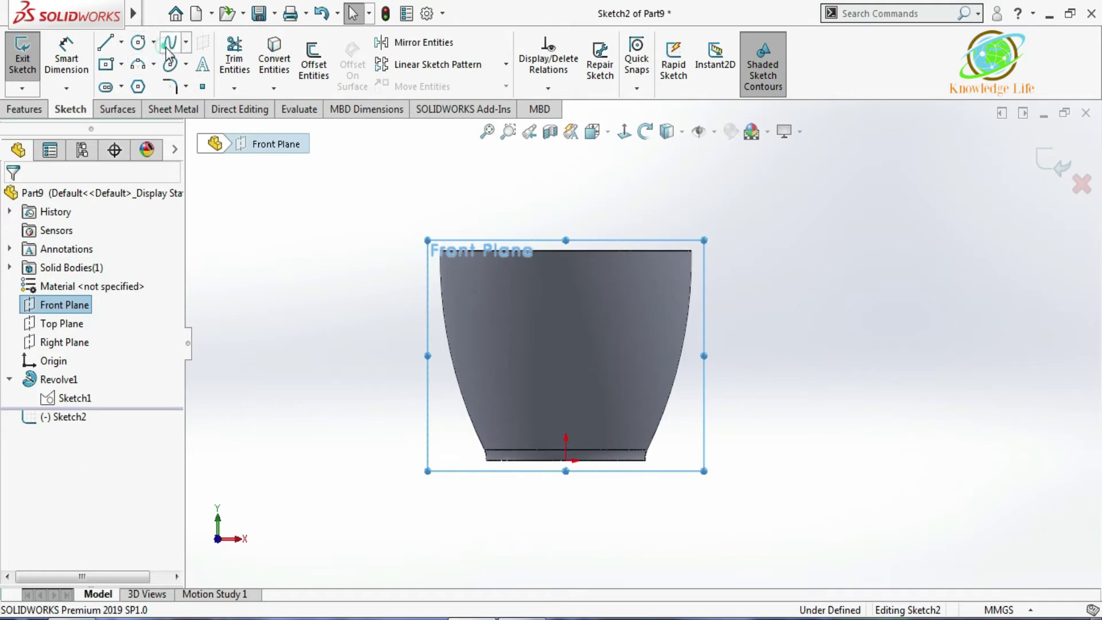
left_click(168, 44)
scroll(716, 324, "down", 4)
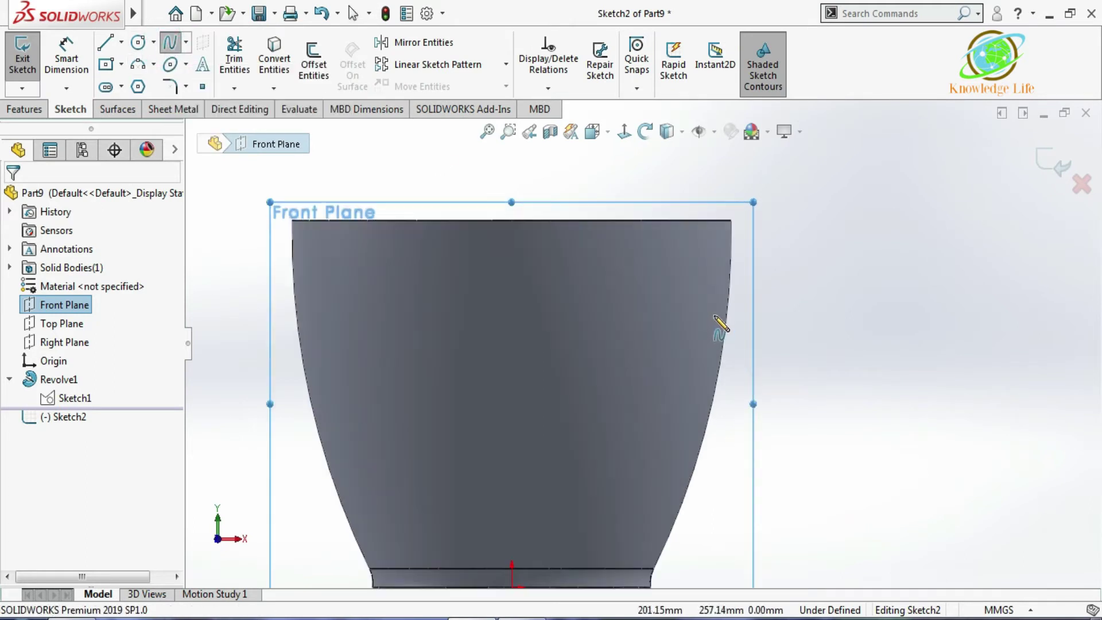
left_click(726, 315)
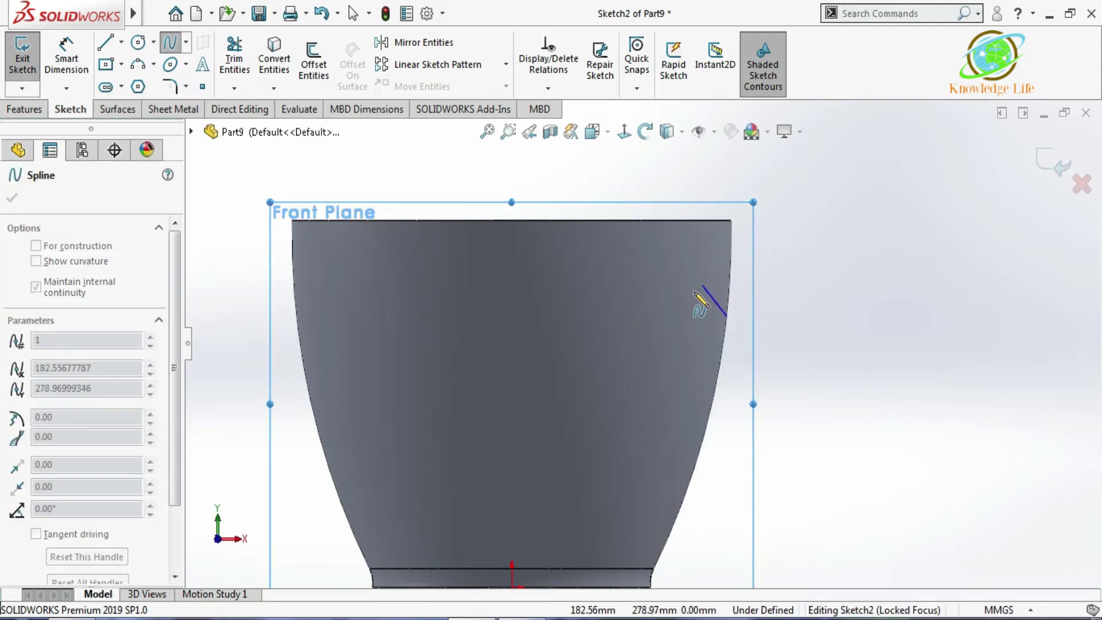
left_click(698, 285)
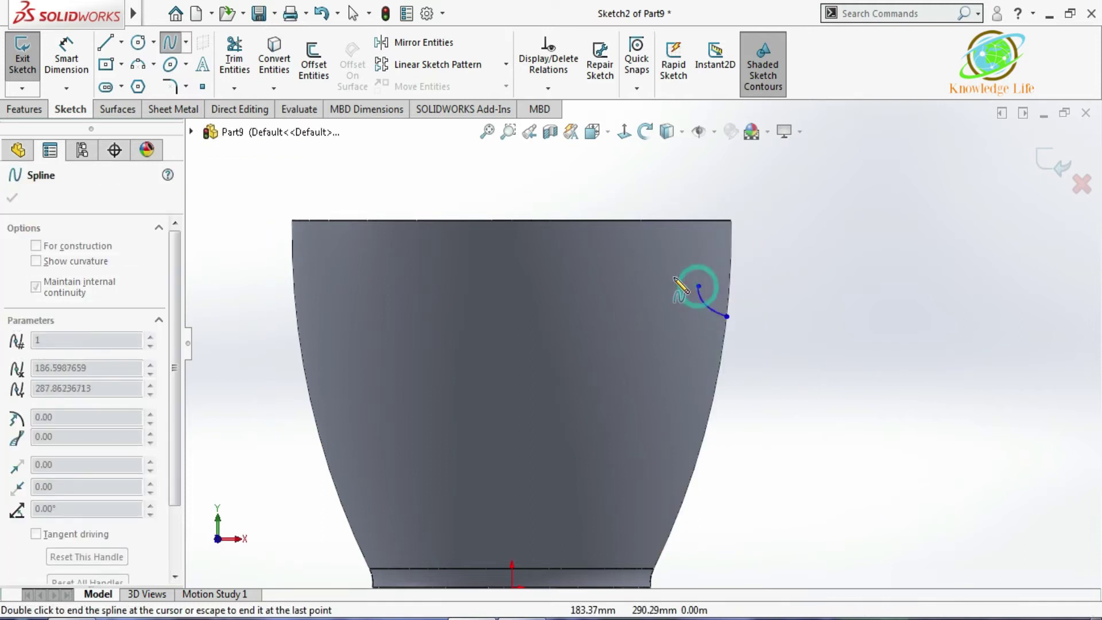
left_click(654, 293)
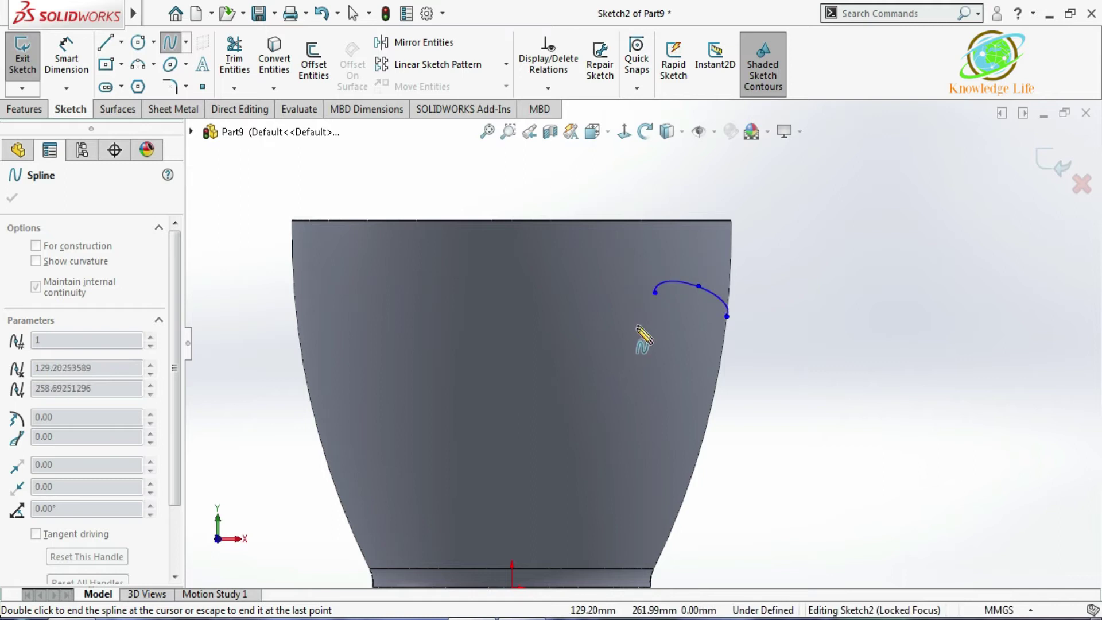
left_click(635, 367)
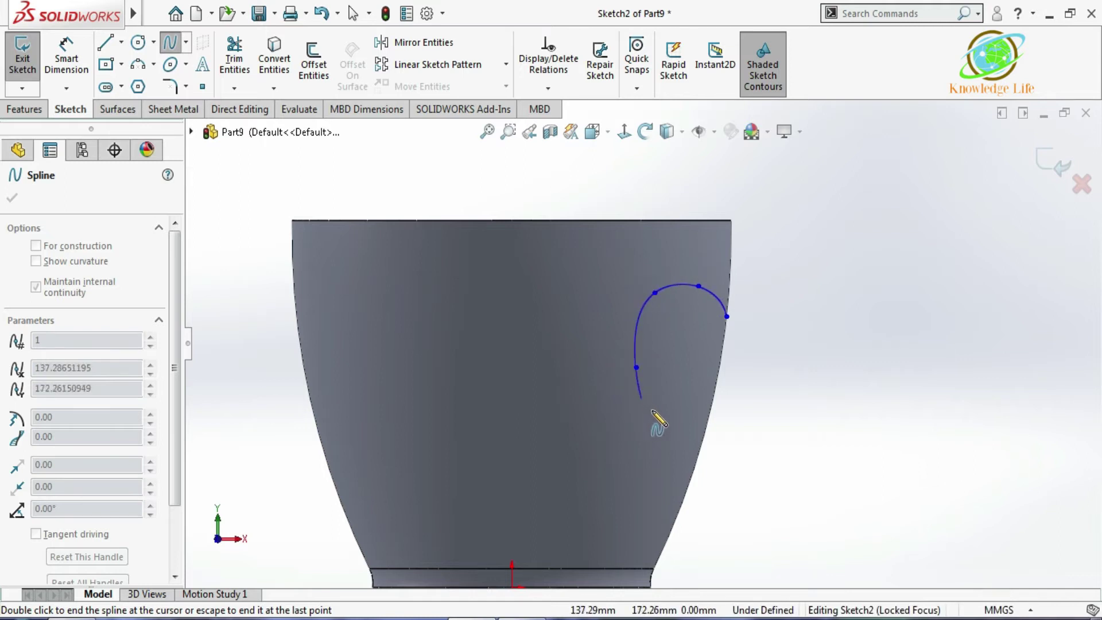
left_click(669, 419)
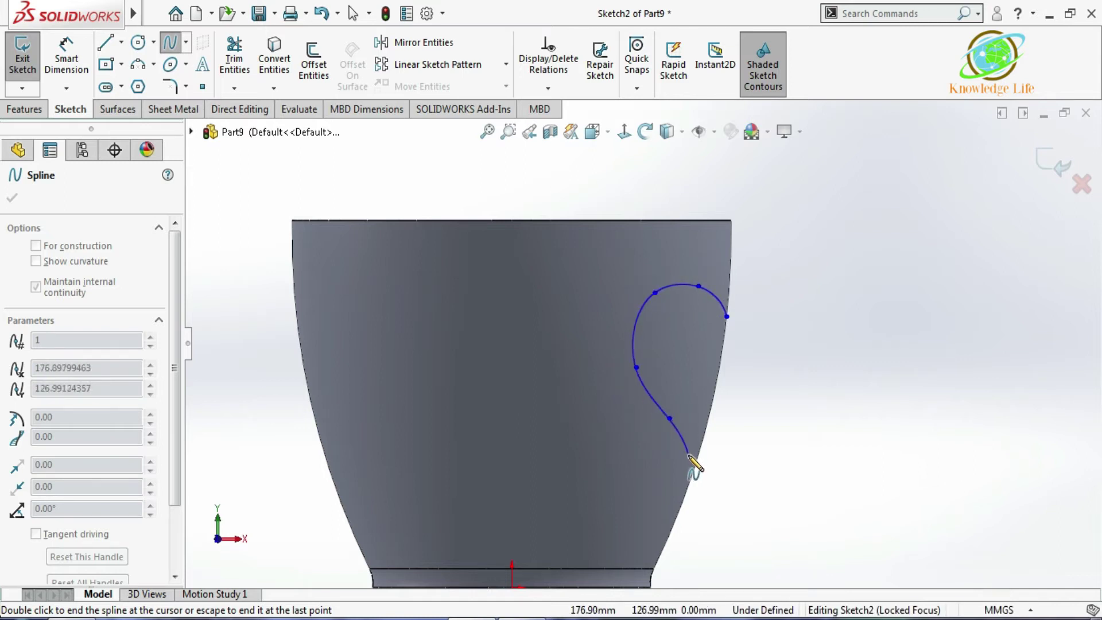
left_click(696, 464)
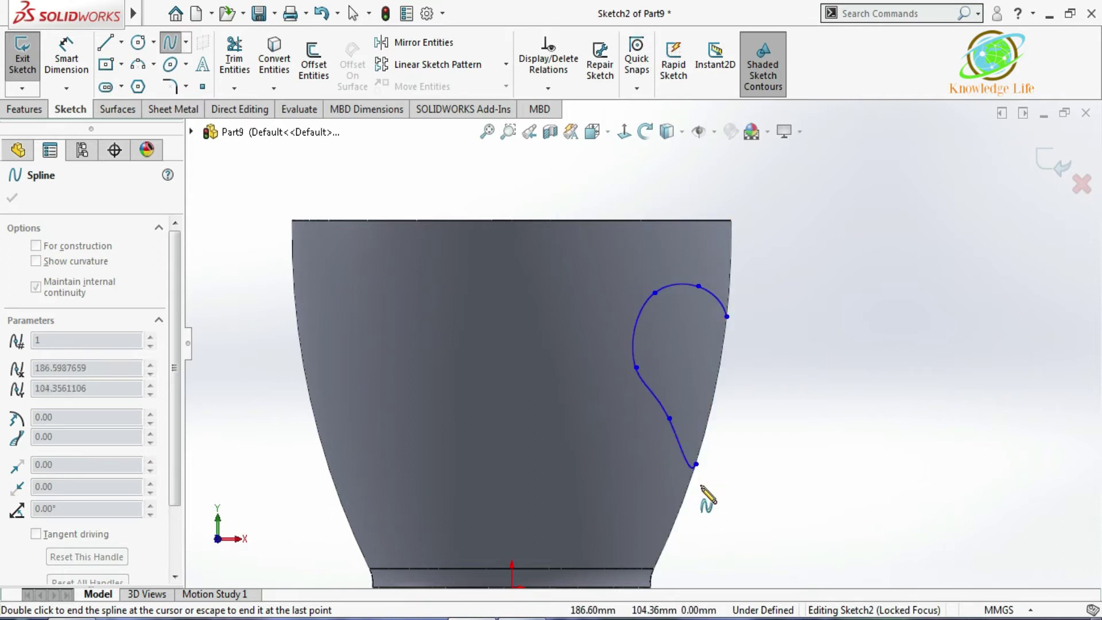
key("Escape")
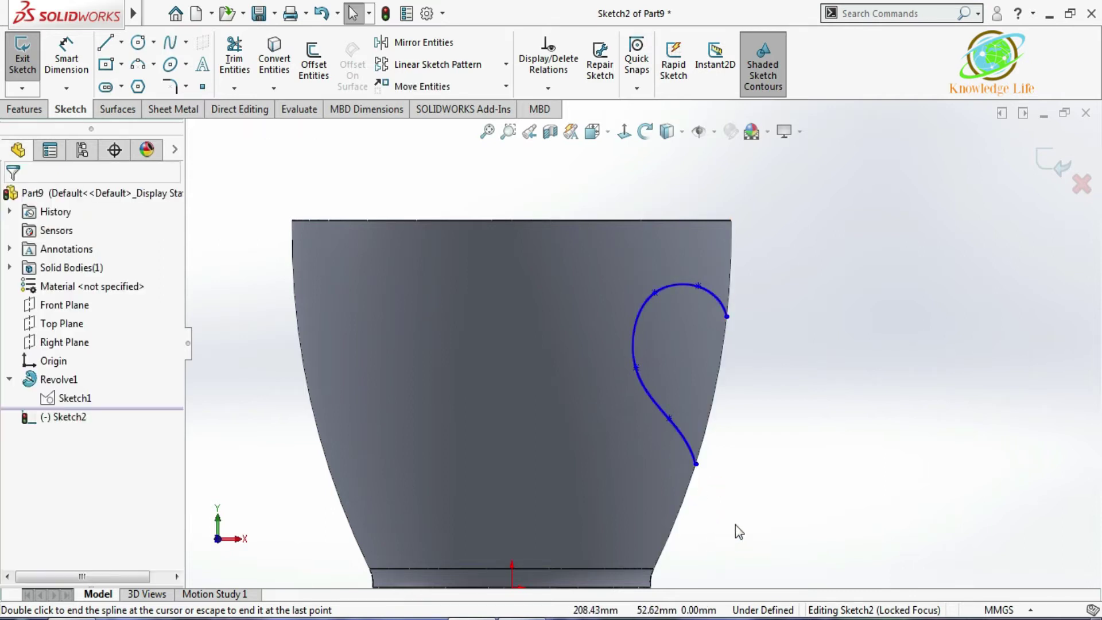
Step: Convert the body's right side edge into the sketch, trim it beyond both spline ends to close the contour, and exit the sketch
scroll(689, 356, "up", 3)
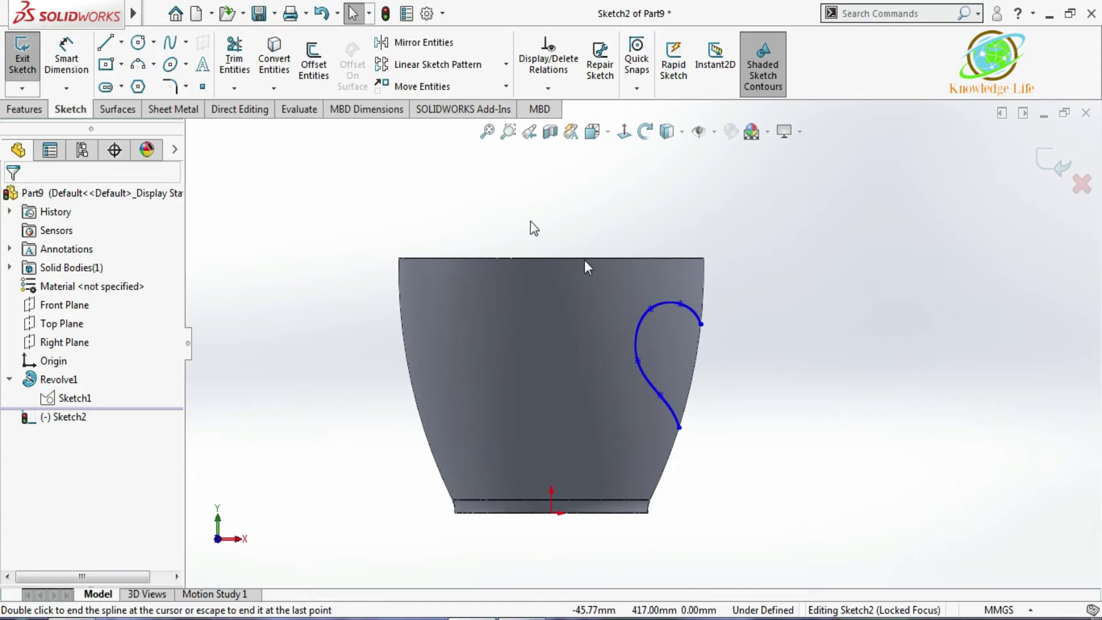
left_click(697, 360)
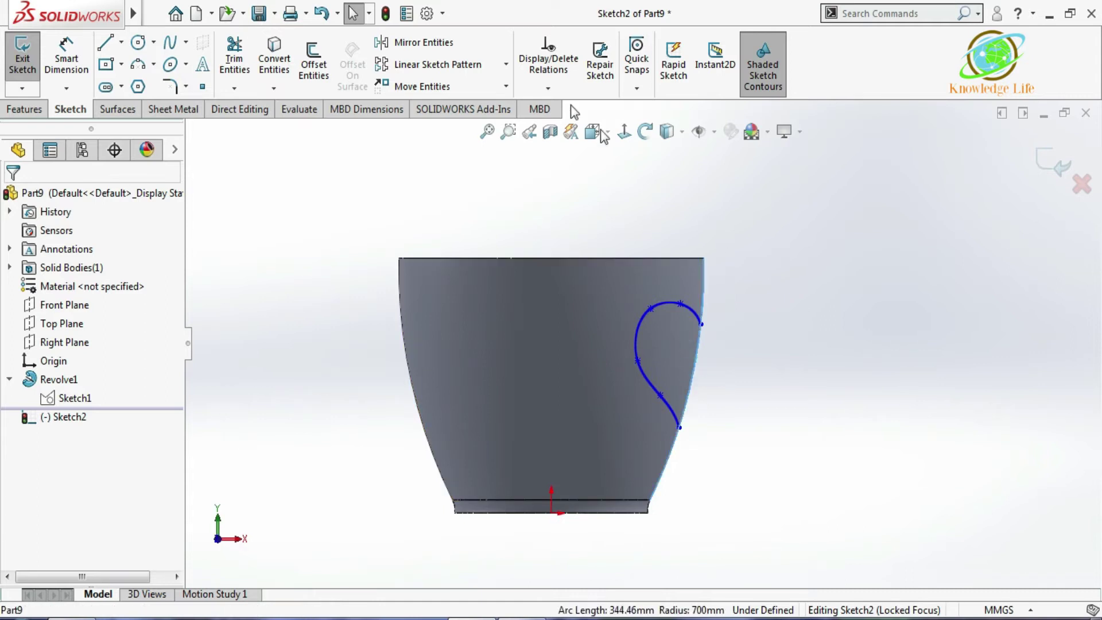
left_click(280, 54)
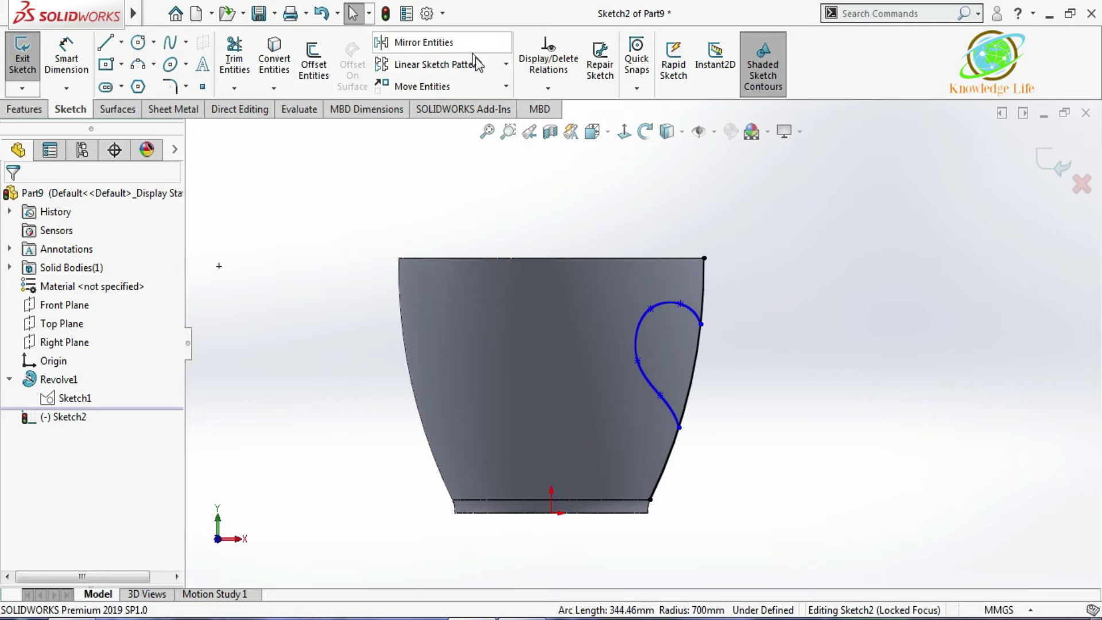
left_click(235, 55)
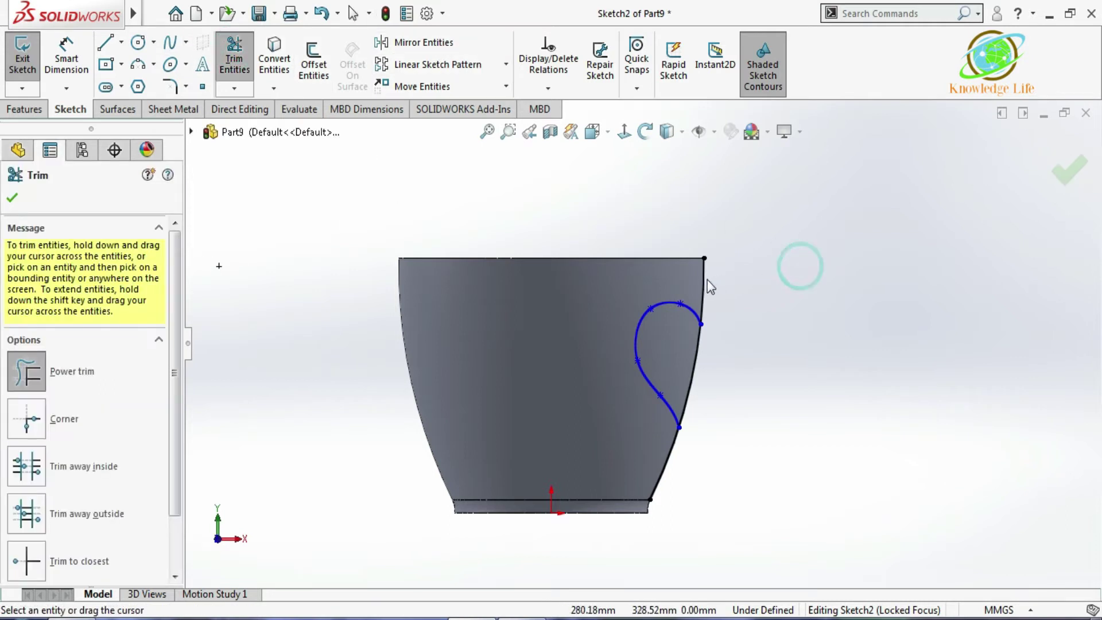
left_click_drag(714, 494, 638, 457)
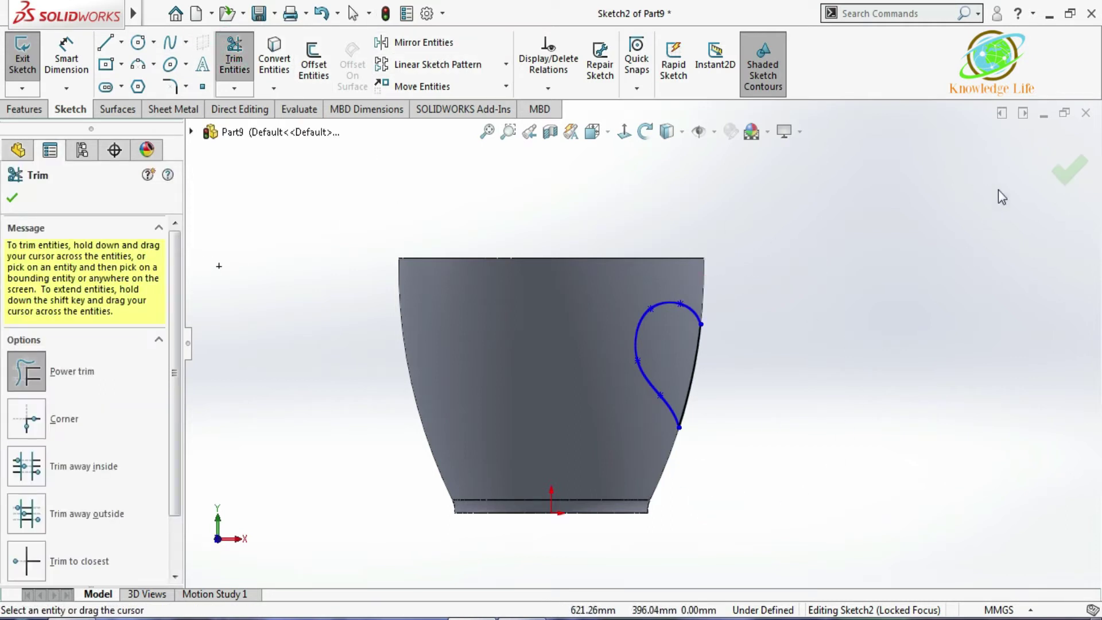
left_click(1071, 175)
left_click(1064, 170)
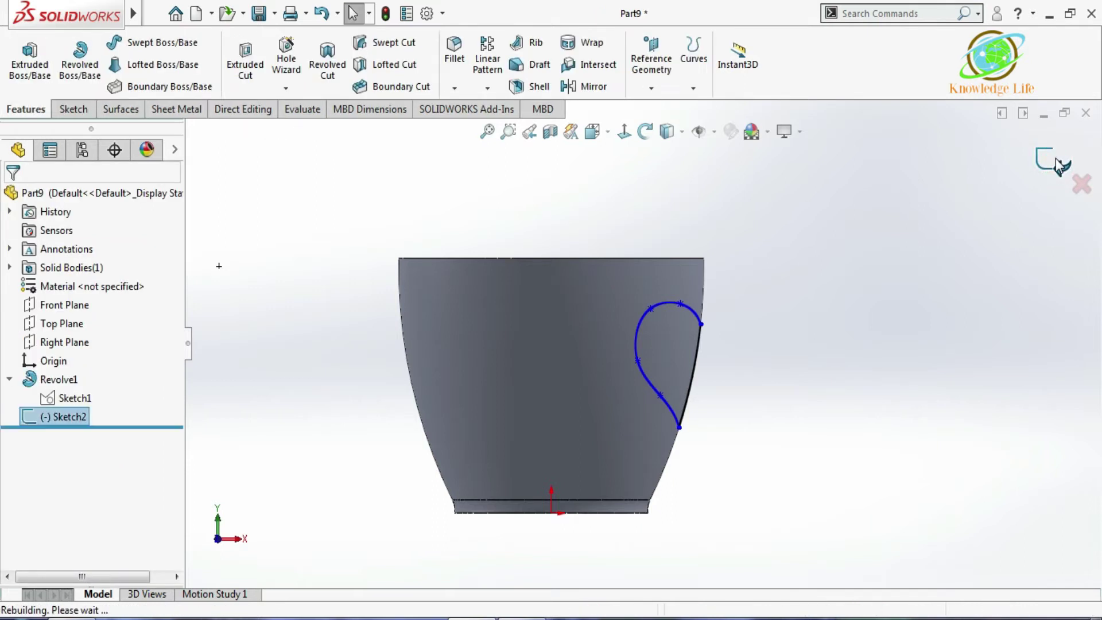
Step: Cut-extrude the closed teardrop contour through the body using Through All - Both
left_click(250, 56)
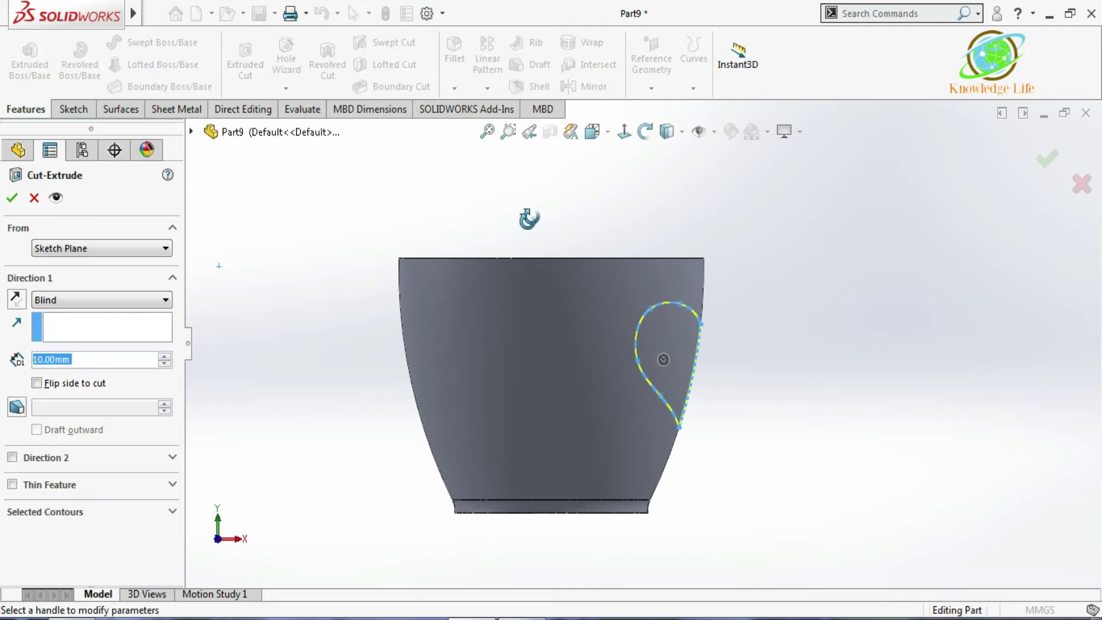
left_click(100, 299)
left_click(138, 330)
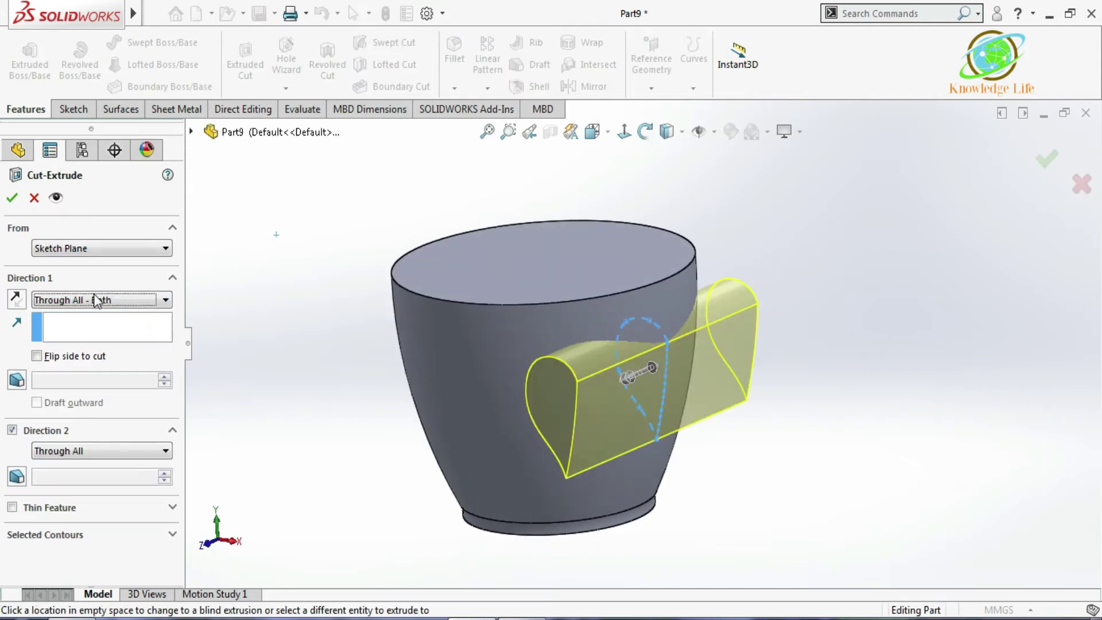
left_click(12, 199)
Step: Start a sketch on the revolved body's flat top face and view it straight on
middle_click_drag(494, 344, 586, 343)
middle_click_drag(566, 278, 583, 315)
left_click(583, 314)
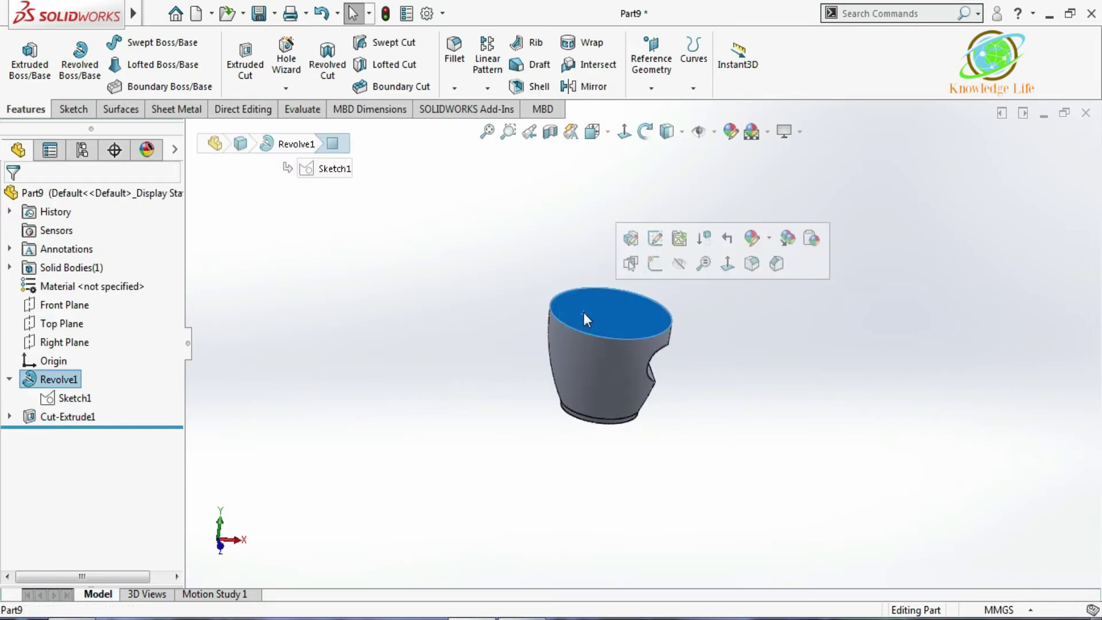
left_click(651, 263)
left_click(624, 131)
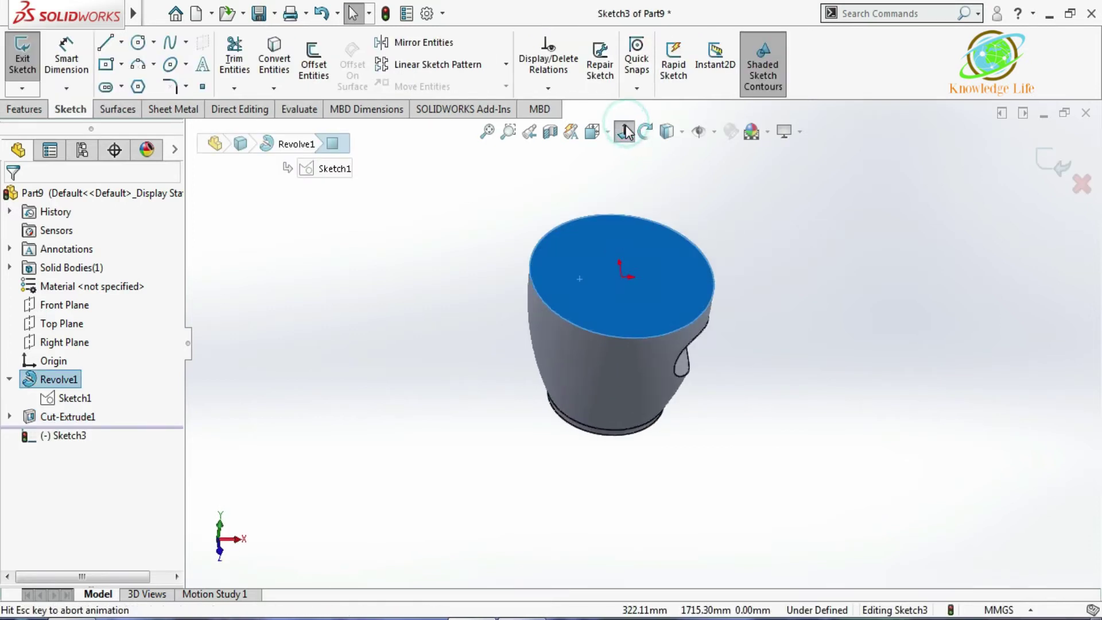
key("Escape")
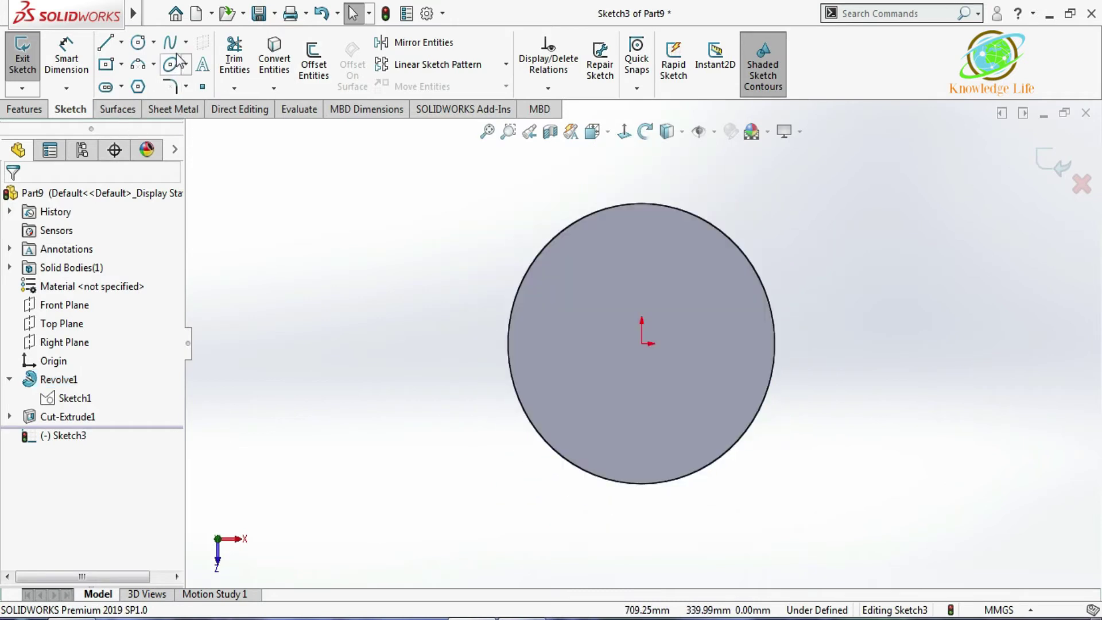
key("z")
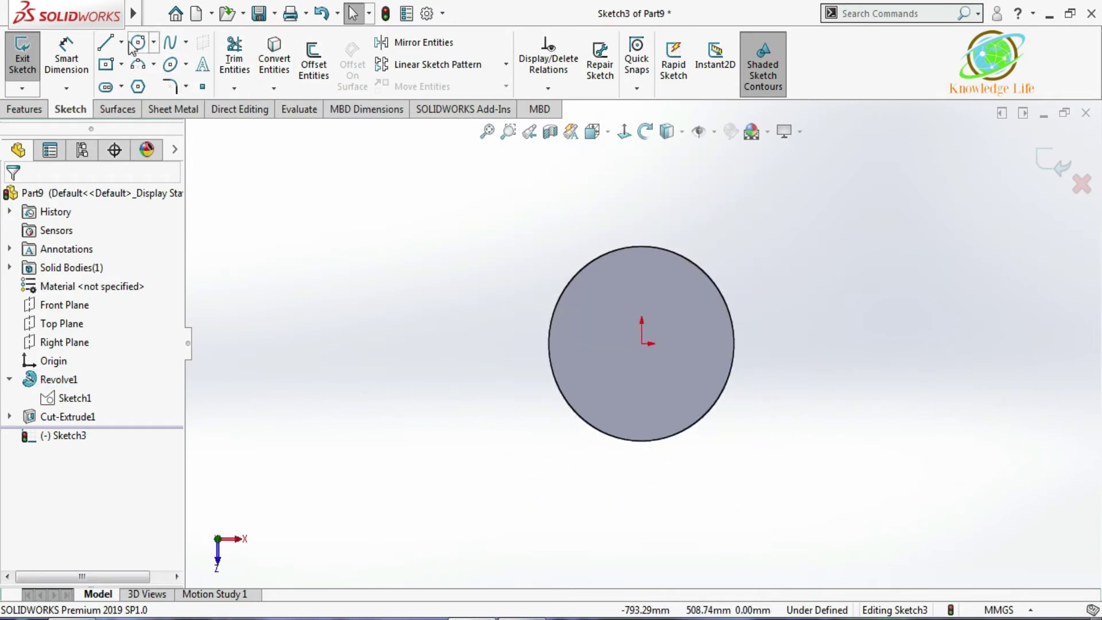
Step: Draw a vertical centerline about 350 mm long from the origin past the circular edge, and a slanted centerline from its end to that edge
left_click(123, 43)
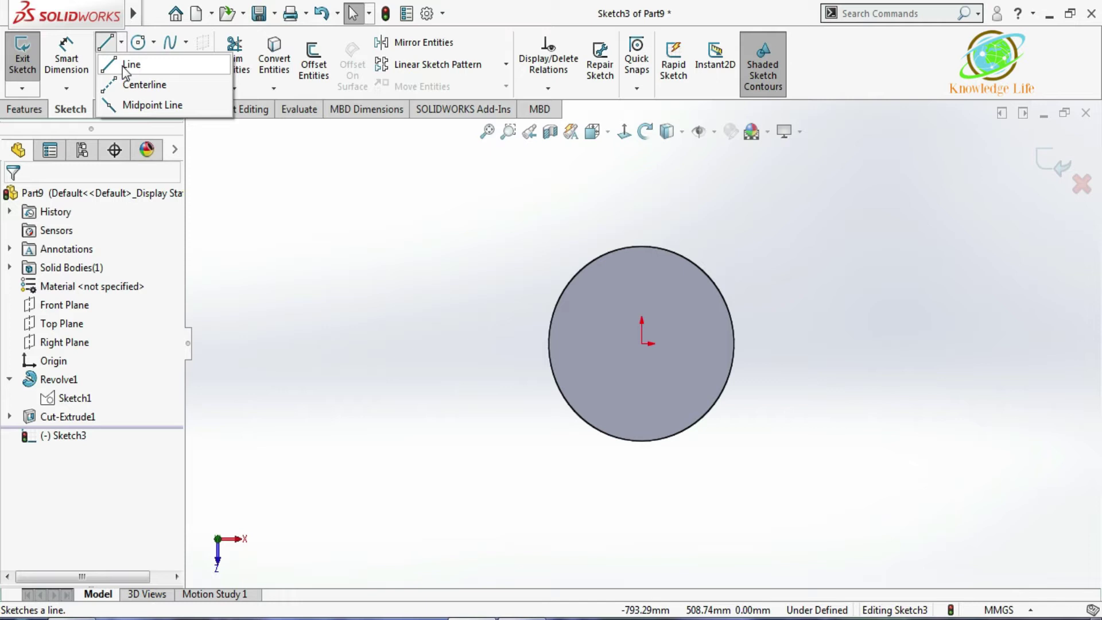
left_click(132, 85)
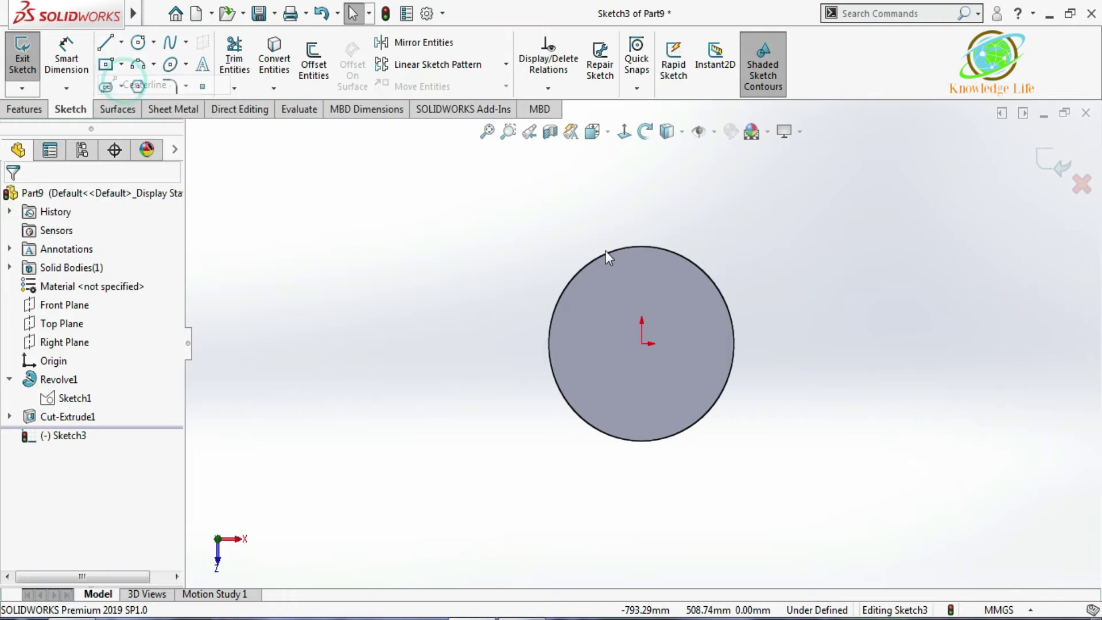
left_click(641, 344)
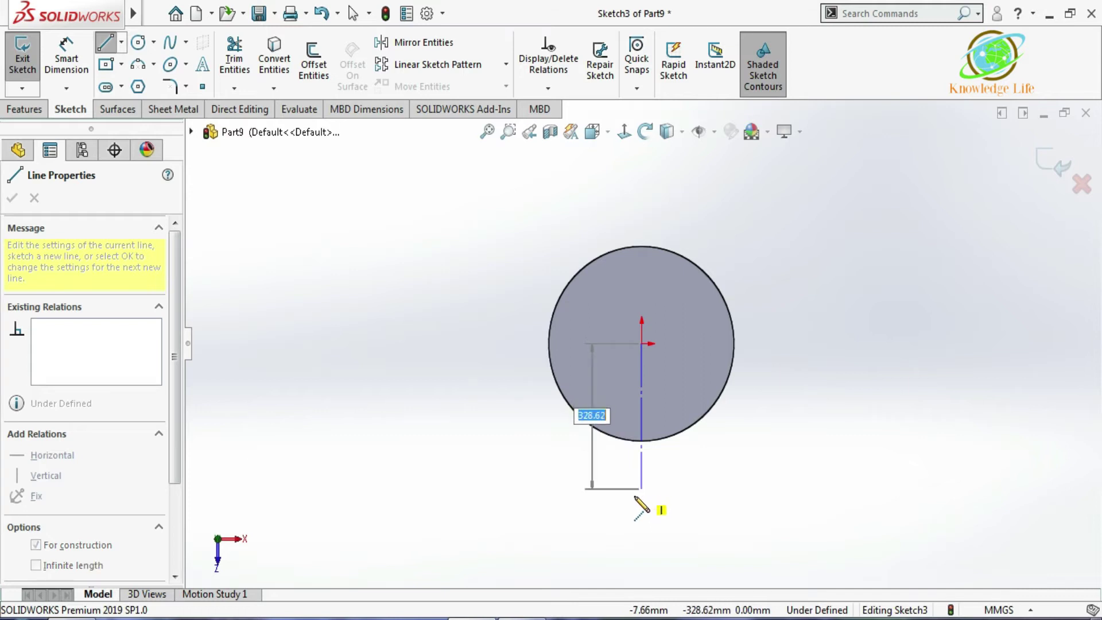
double_click(641, 498)
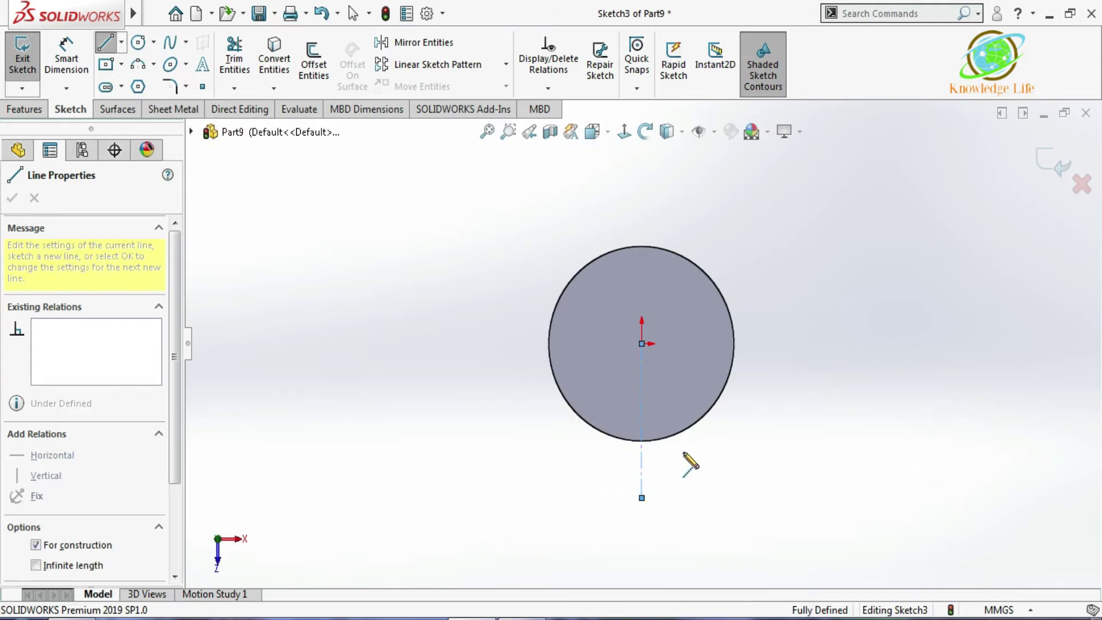
left_click(704, 415)
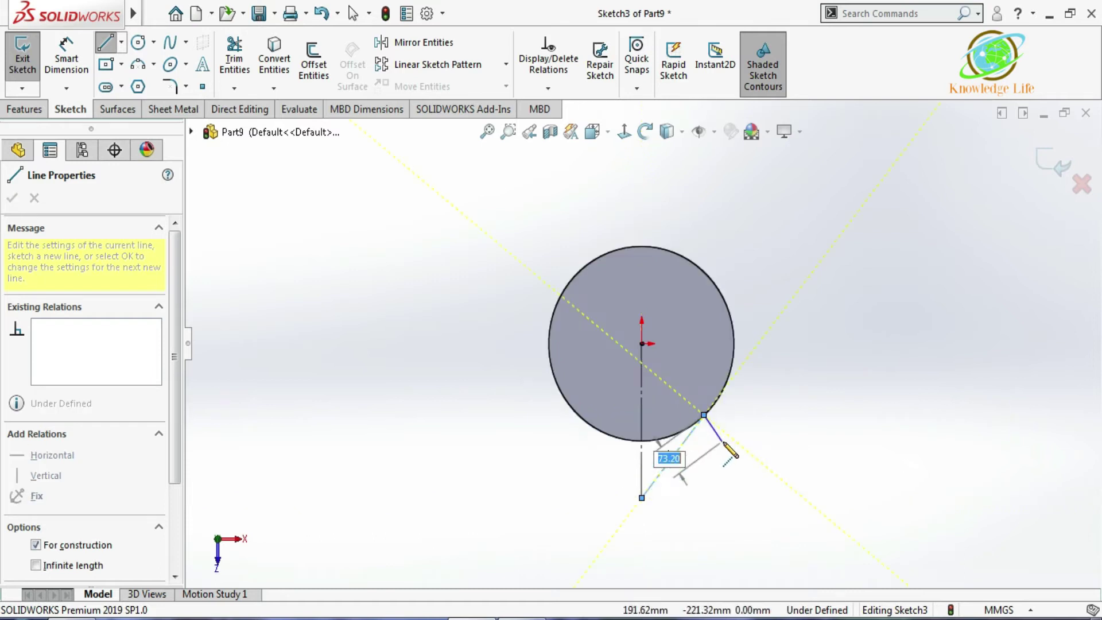
key("Escape")
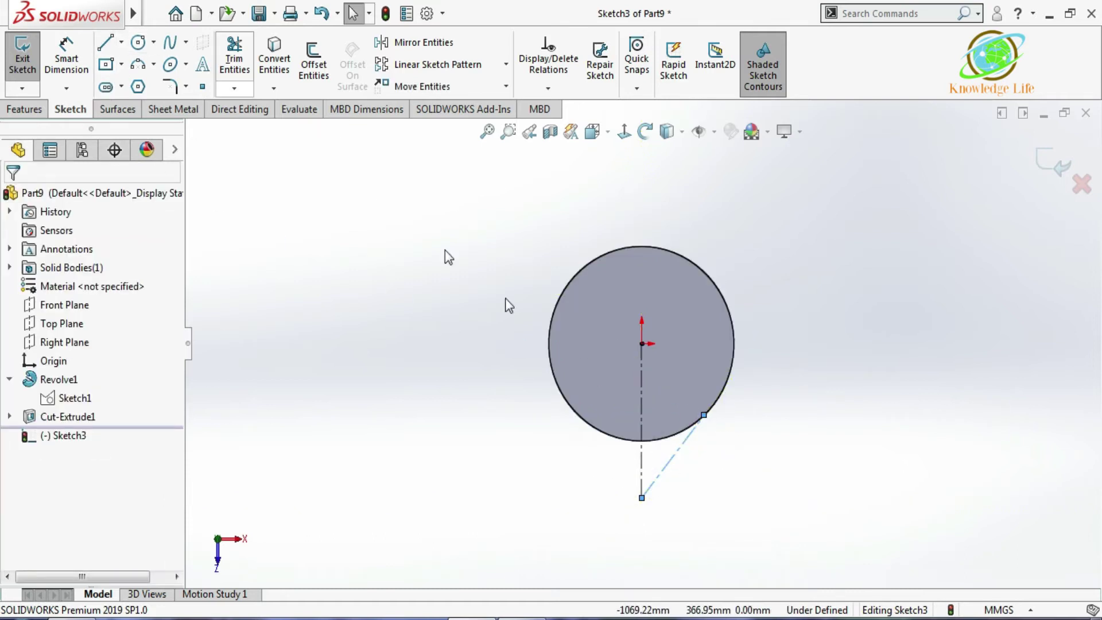
Step: Make the slanted line tangent to the body's circular edge and convert it from construction to normal sketch geometry
scroll(704, 458, "down", 2)
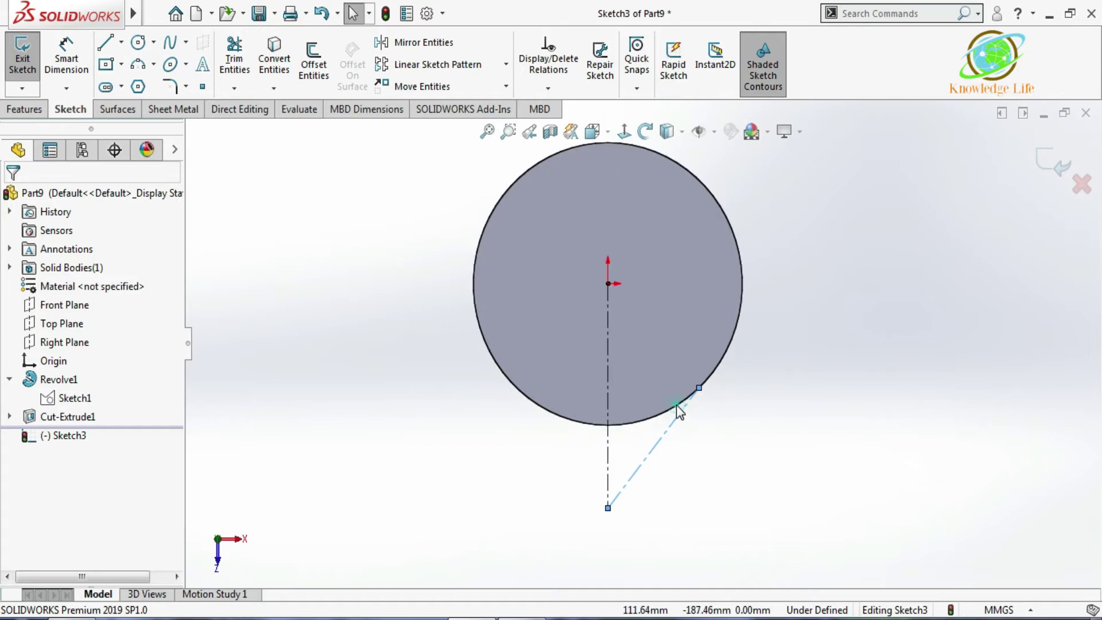
left_click(679, 409)
left_click(676, 421, "ctrl")
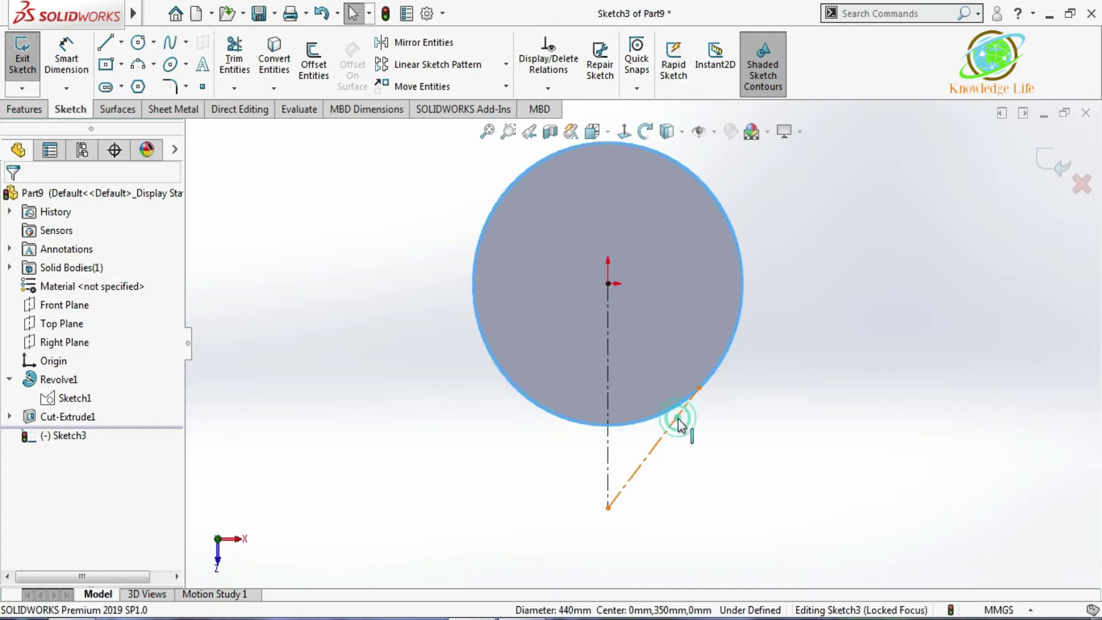
left_click(17, 473)
left_click(12, 199)
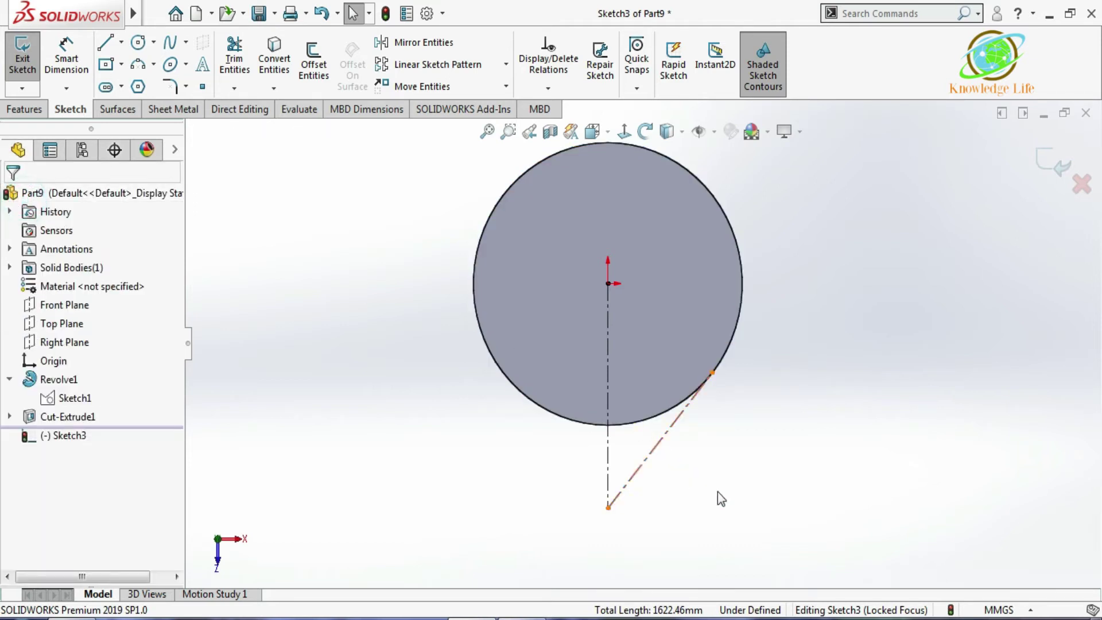
left_click(654, 454)
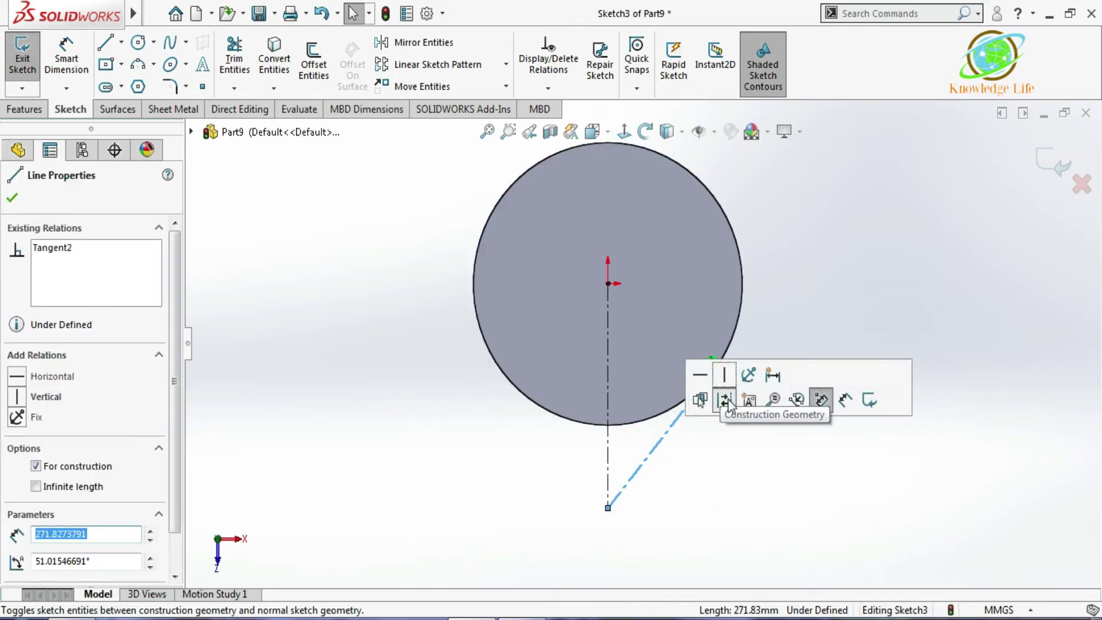
left_click(726, 400)
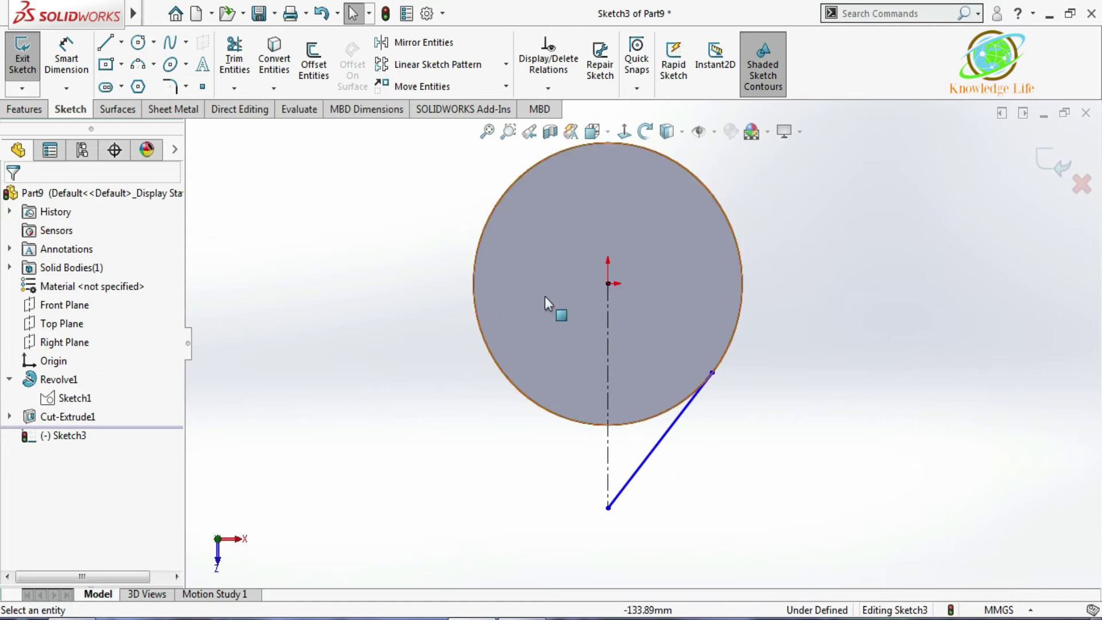
Step: Dimension the vertical centerline's length at 320 mm
left_click(66, 54)
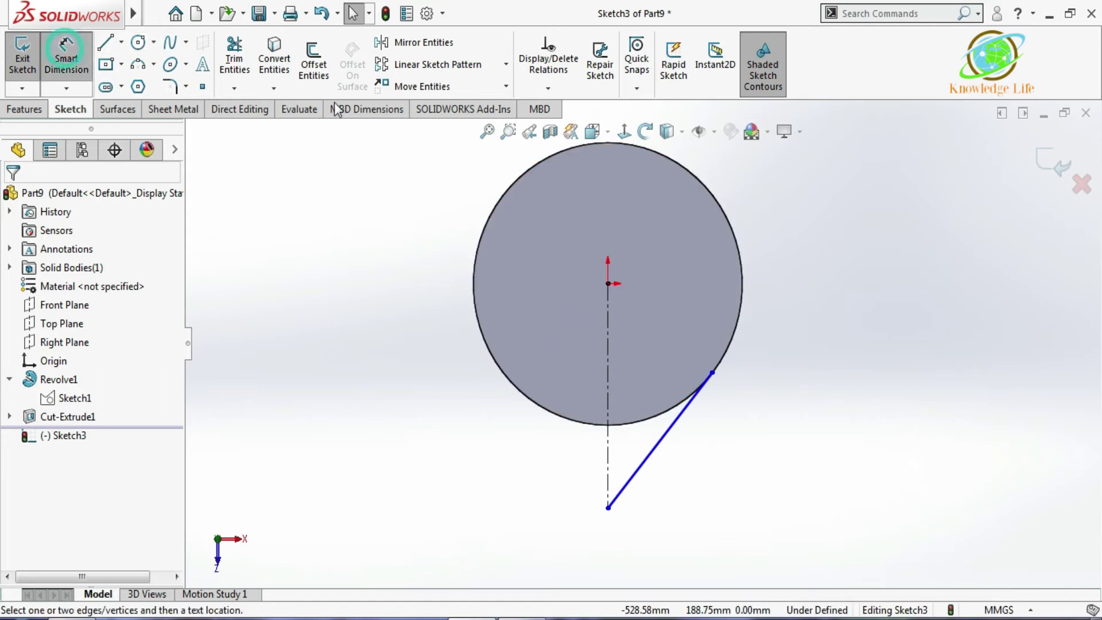
left_click(606, 301)
left_click(560, 329)
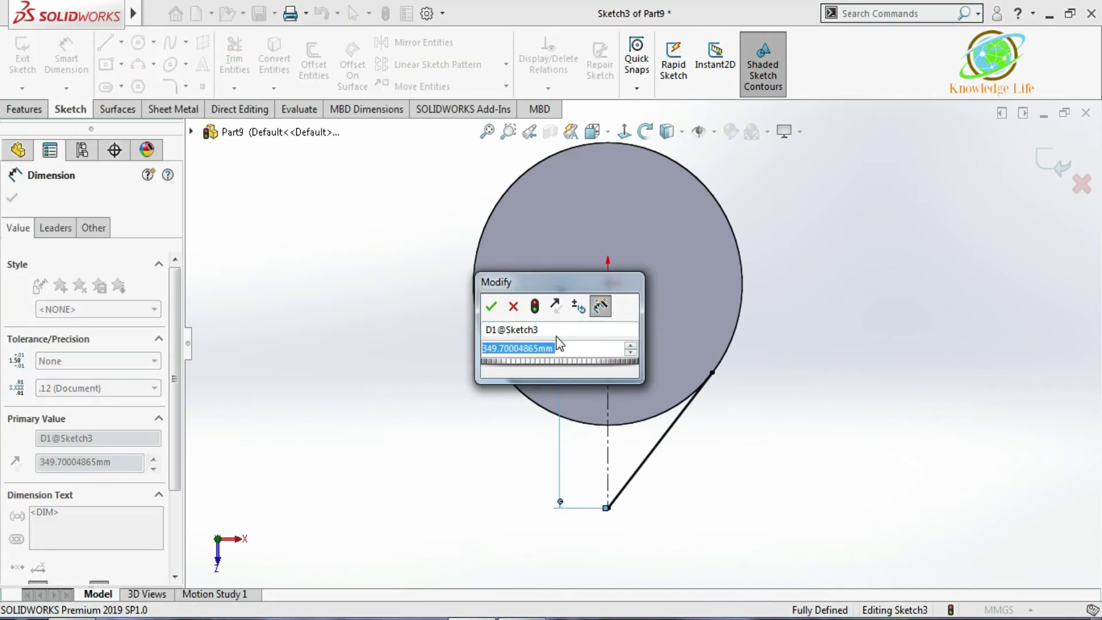
key("Return")
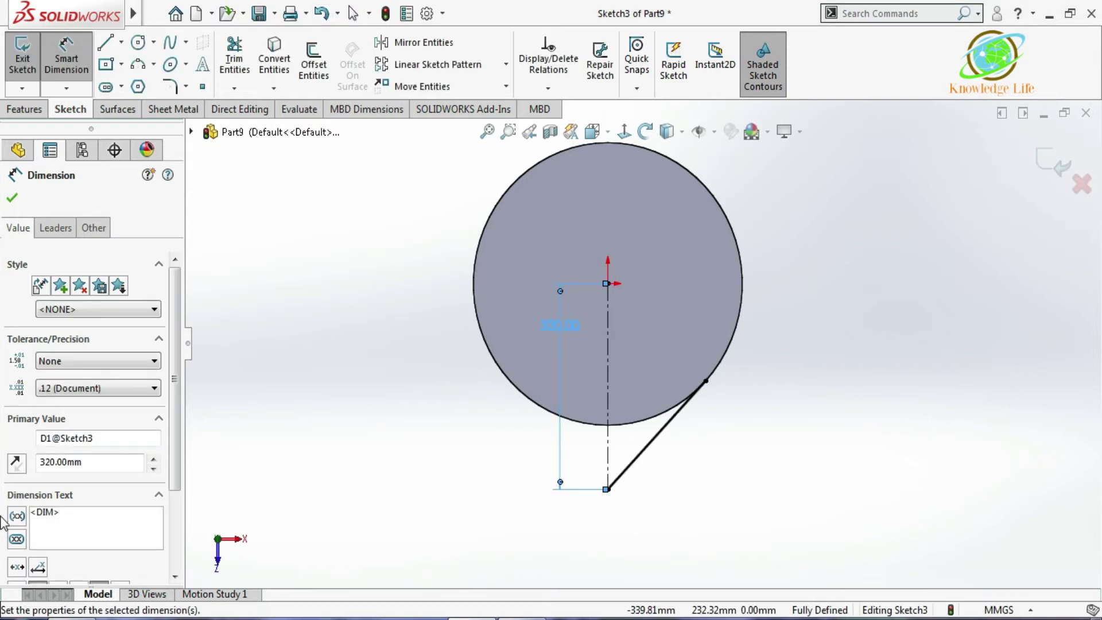
Step: Mirror the slanted tangent line about the vertical centerline, keeping the original
left_click(419, 43)
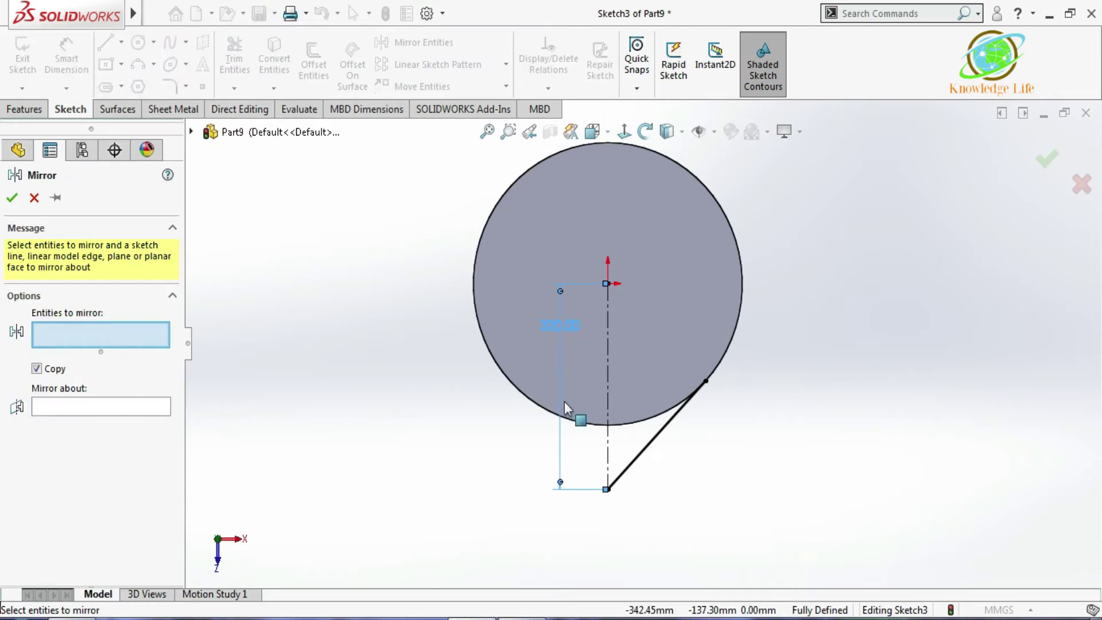
left_click(649, 440)
left_click(138, 406)
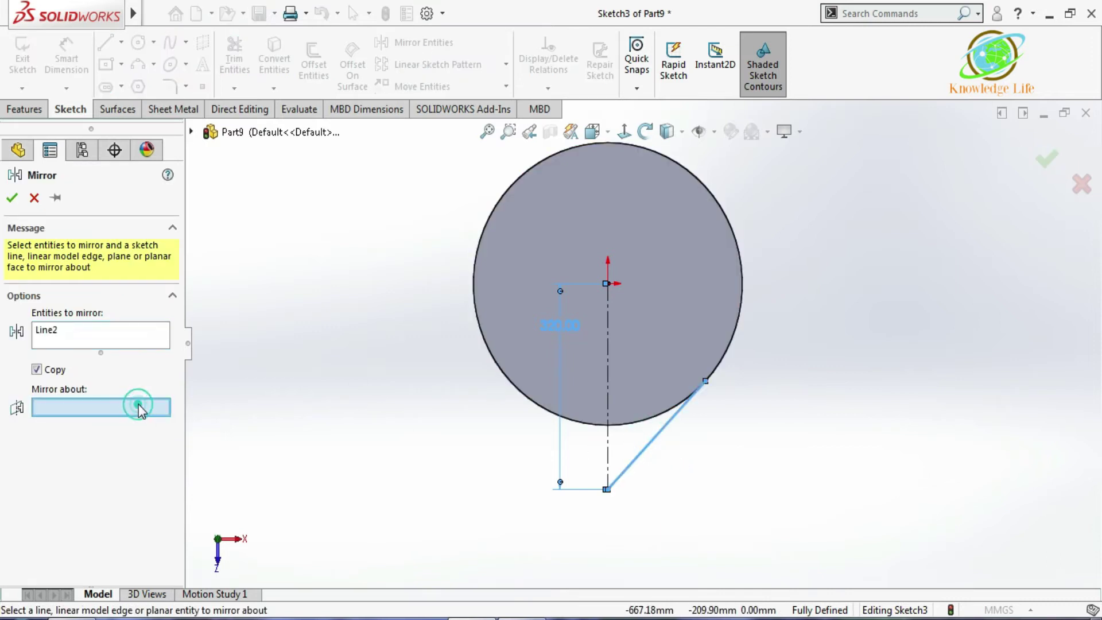
left_click(607, 446)
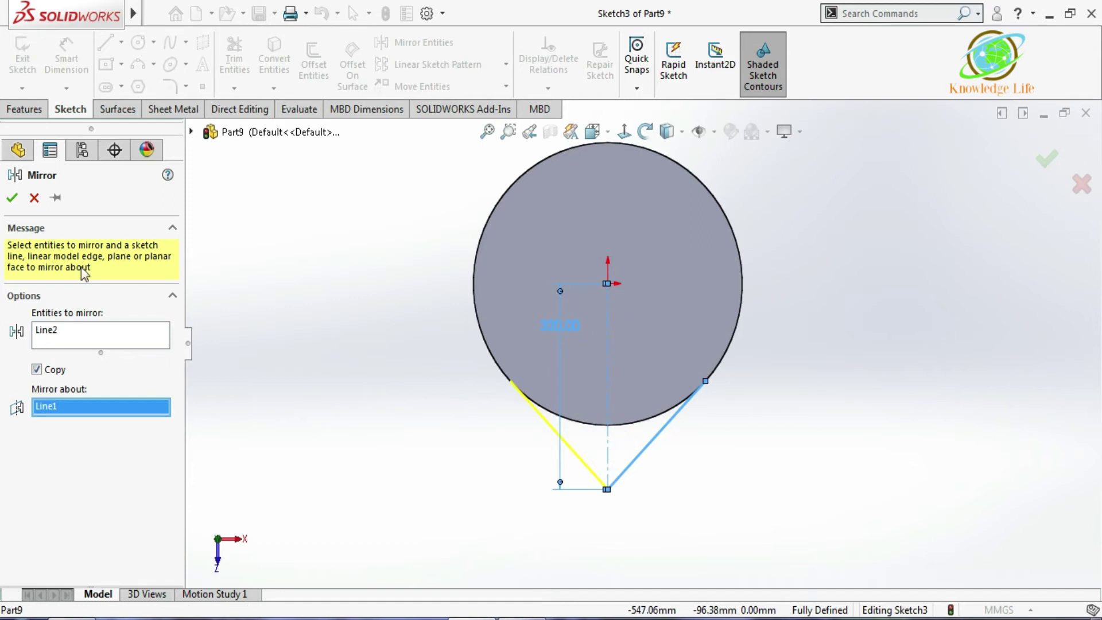
left_click(13, 201)
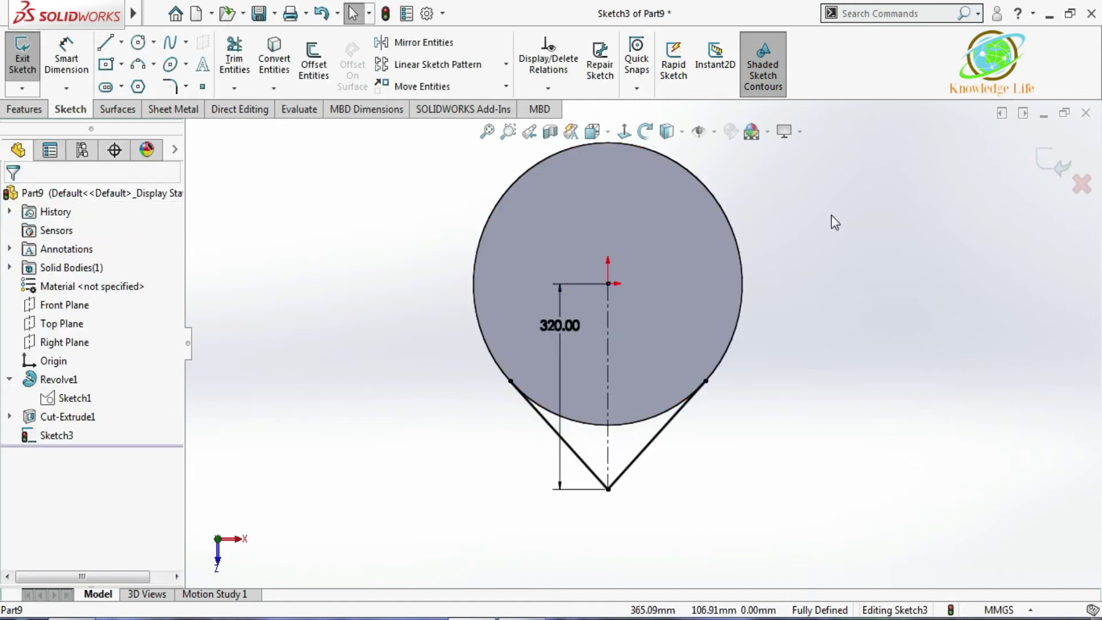
Step: Convert the body's circular edge into the sketch and power-trim the large arc outside the two tangent lines
left_click(730, 231)
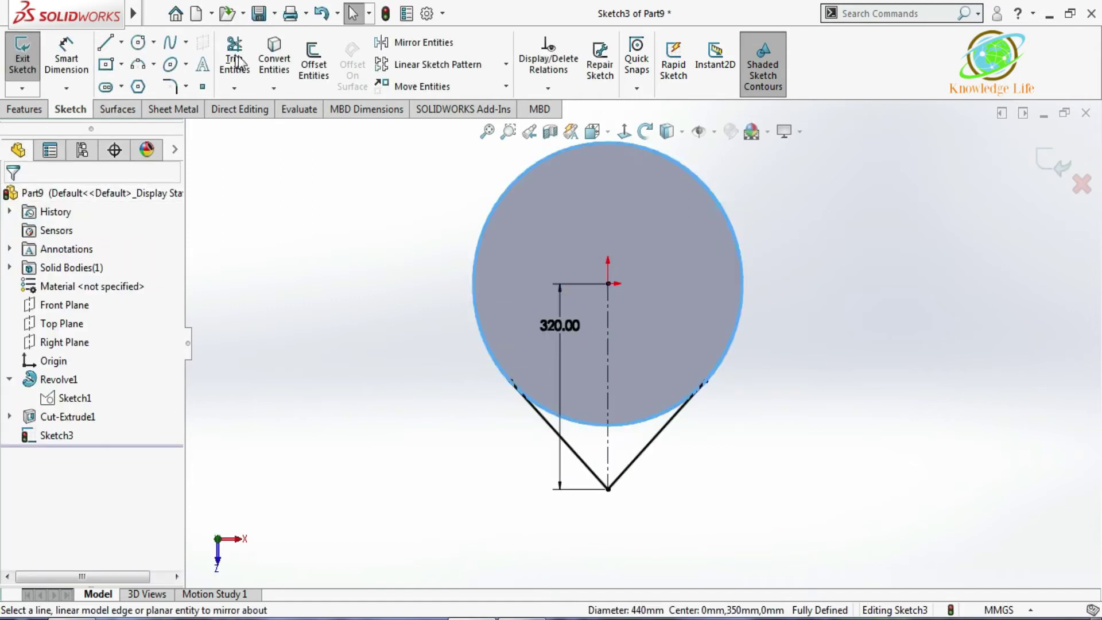
left_click(265, 241)
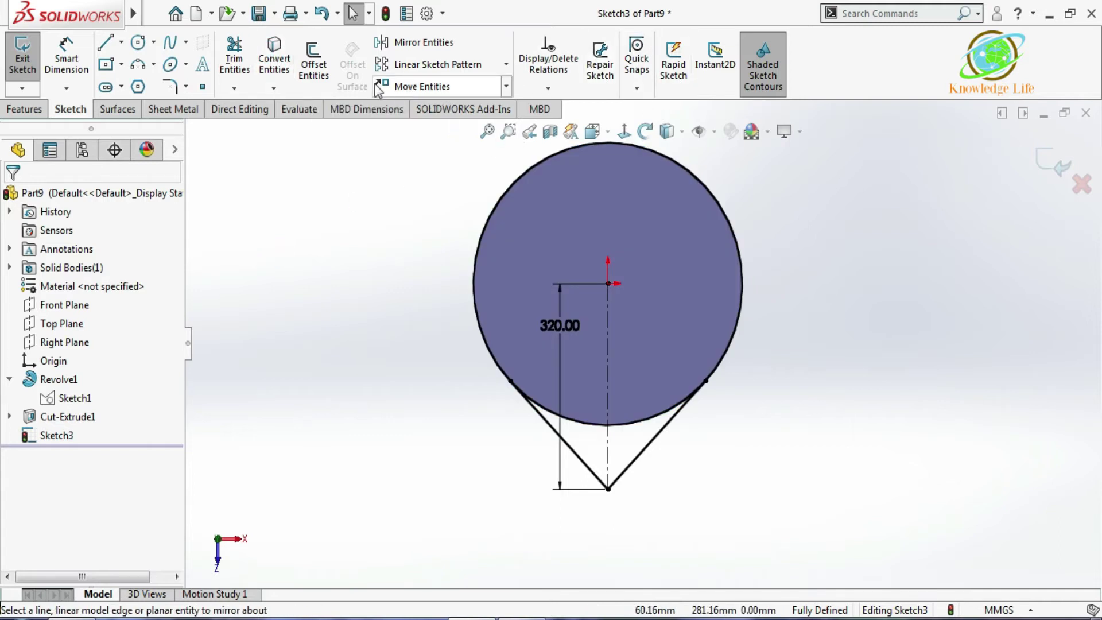
left_click(234, 87)
left_click(251, 113)
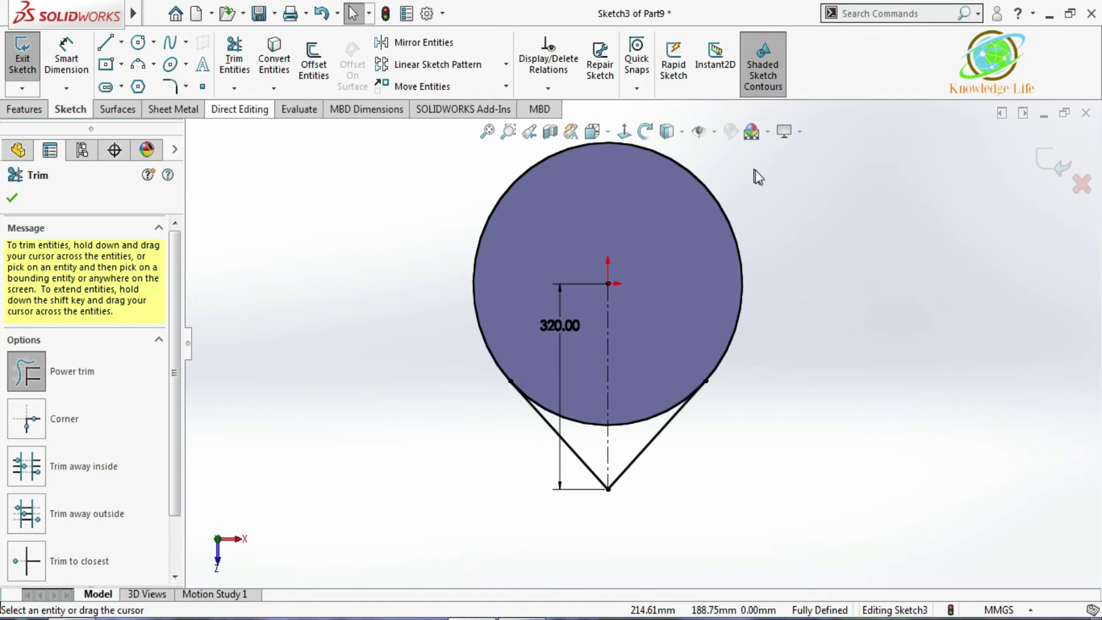
left_click(755, 169)
scroll(808, 257, "up", 1)
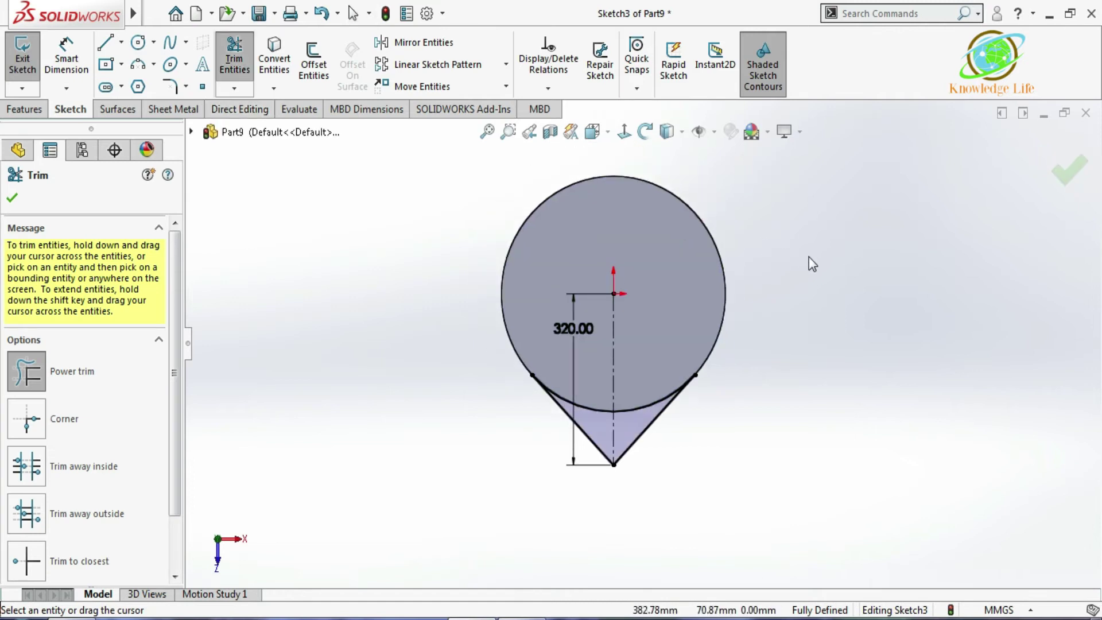
scroll(616, 413, "down", 3)
left_click(11, 198)
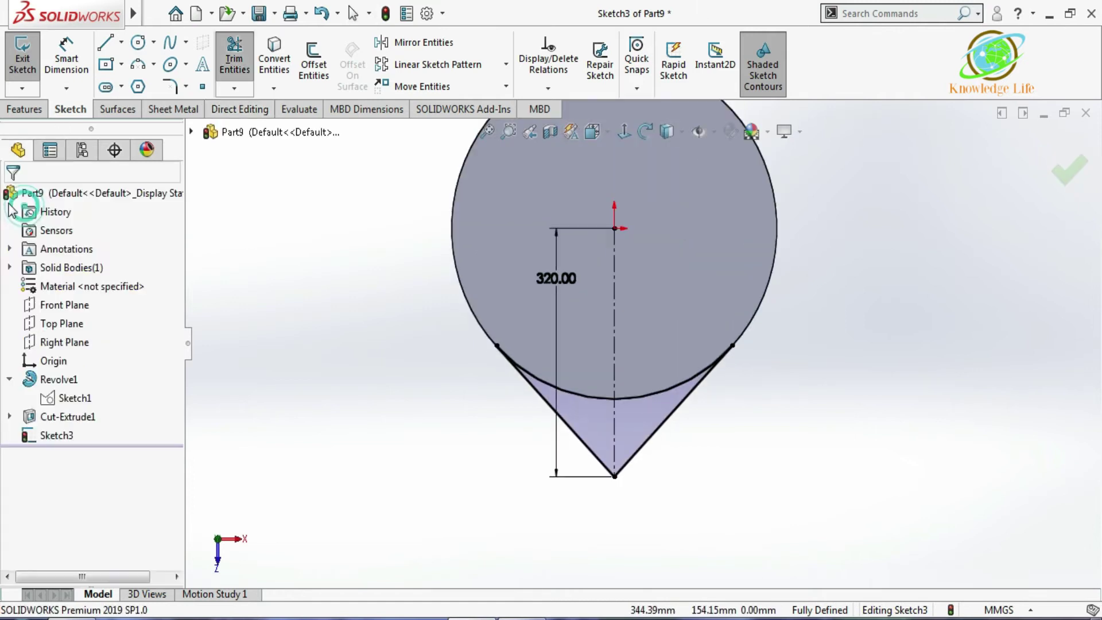
Step: Round the pointed corner where the two tangent lines meet with a 90 mm sketch fillet, and exit the sketch
left_click(169, 86)
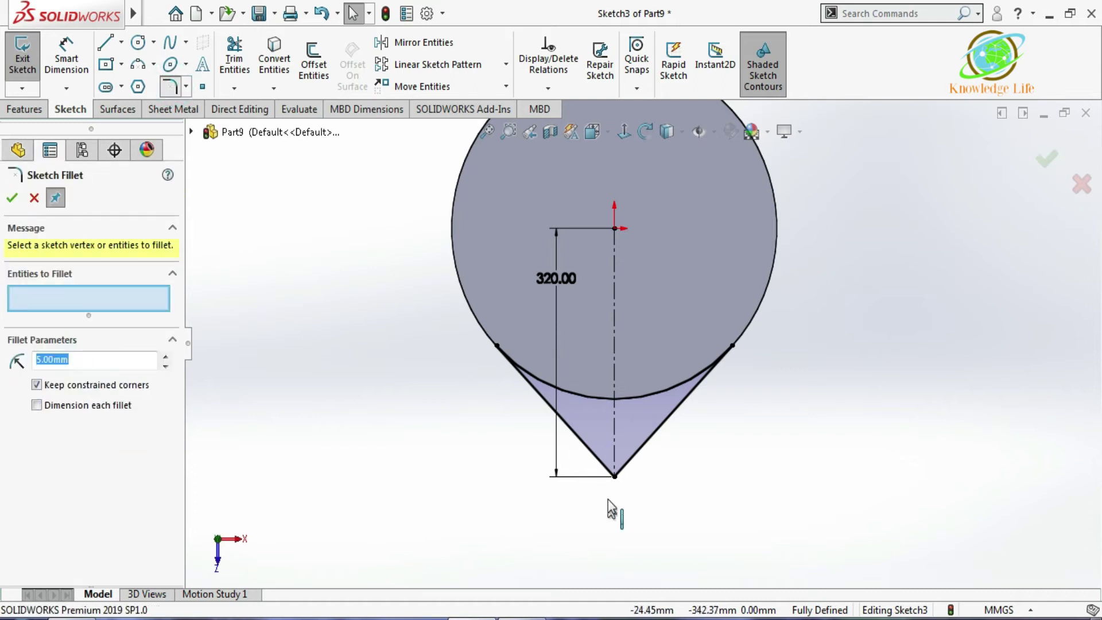
left_click(614, 475)
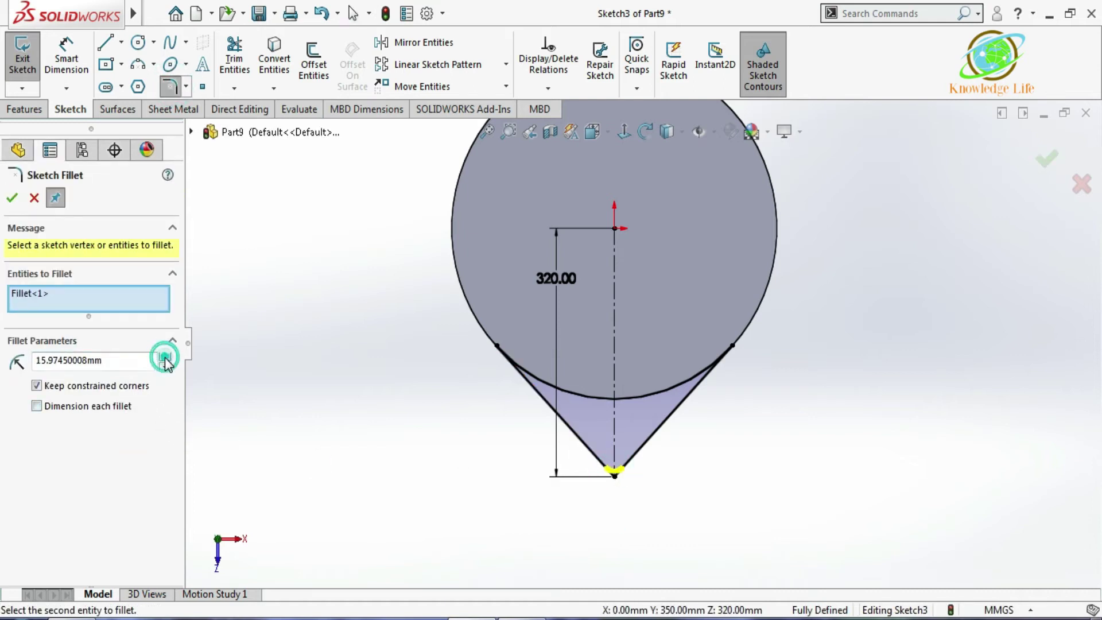
left_click_drag(165, 360, 132, 347)
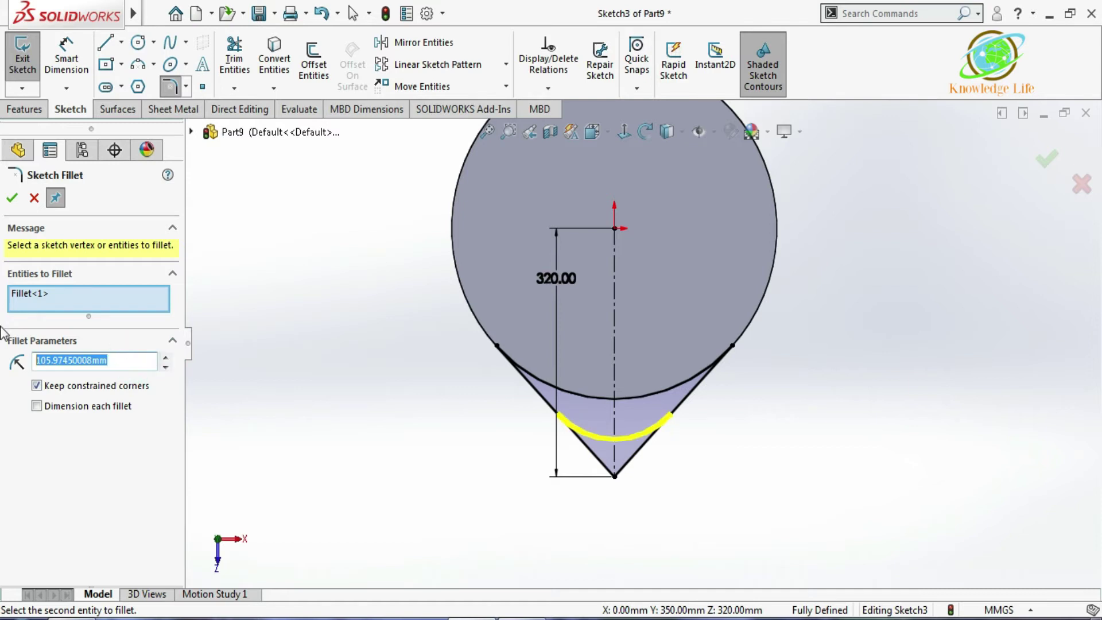
type("90")
key("Return")
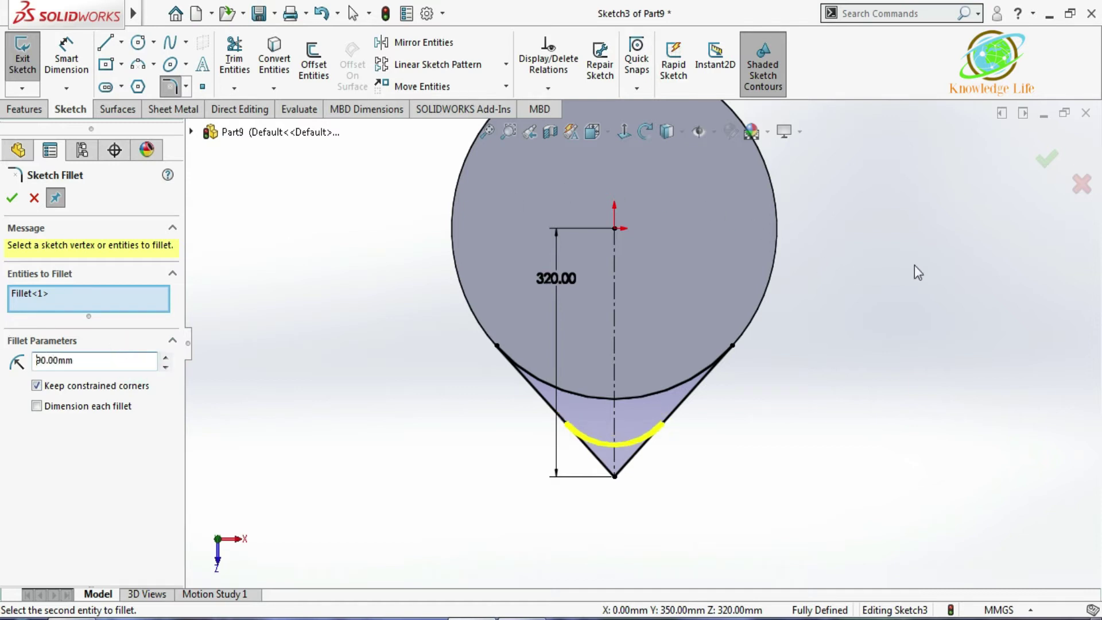
left_click(1045, 157)
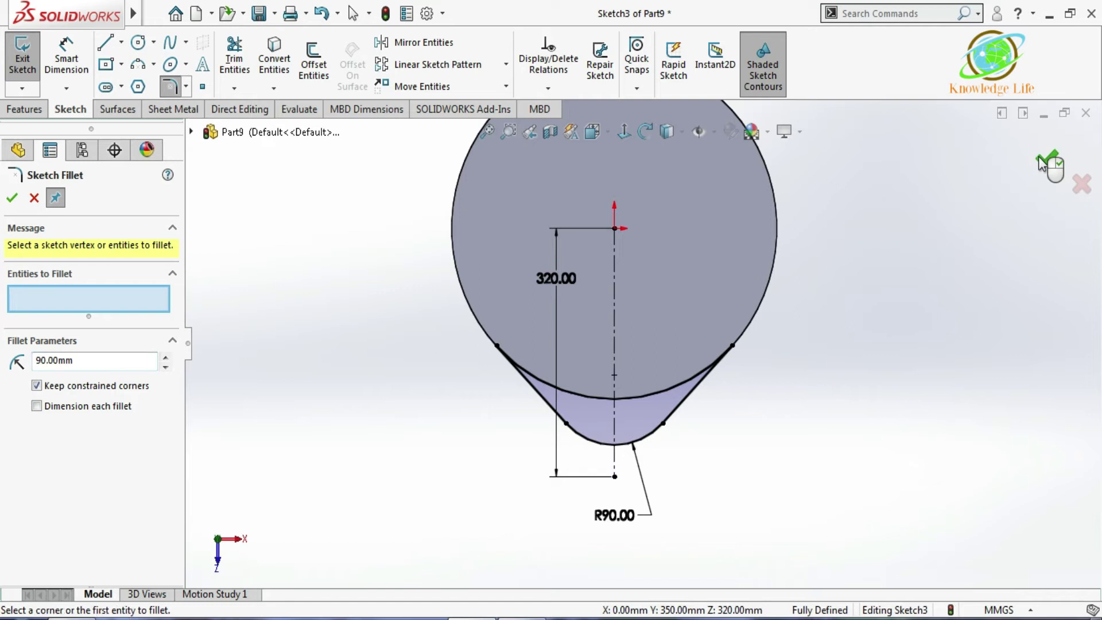
middle_click_drag(885, 296, 759, 320)
scroll(760, 306, "up", 2)
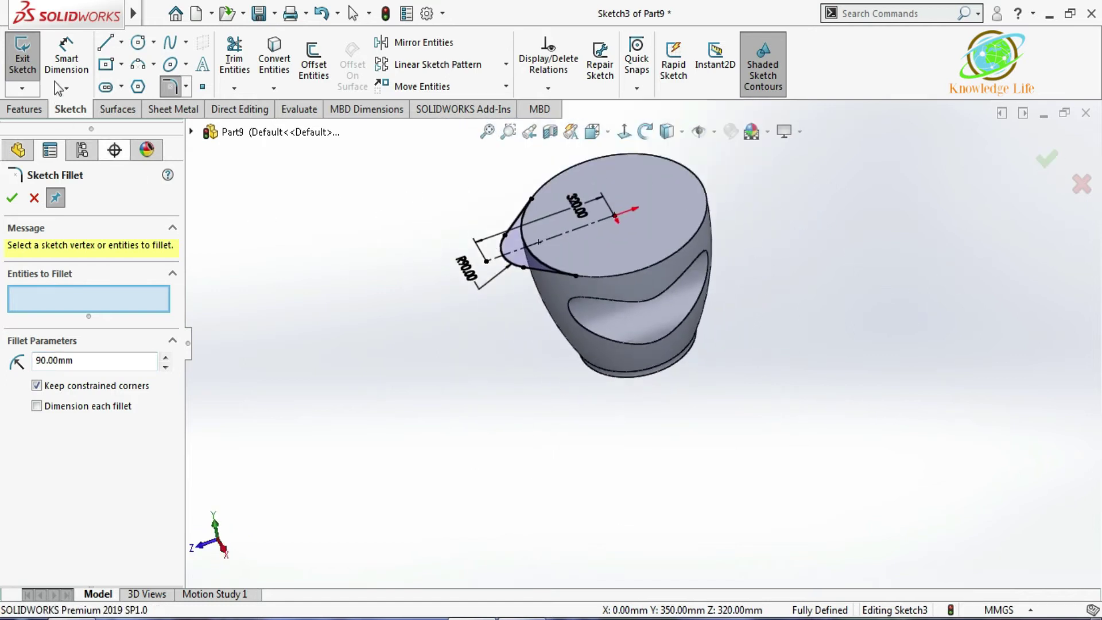
left_click(33, 198)
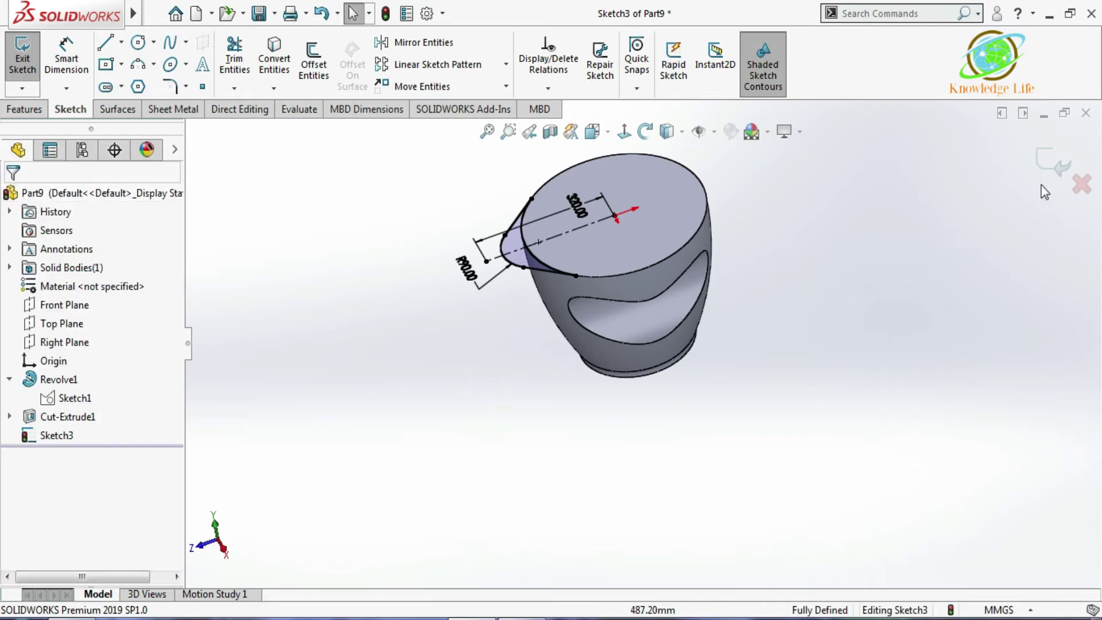
left_click(1058, 162)
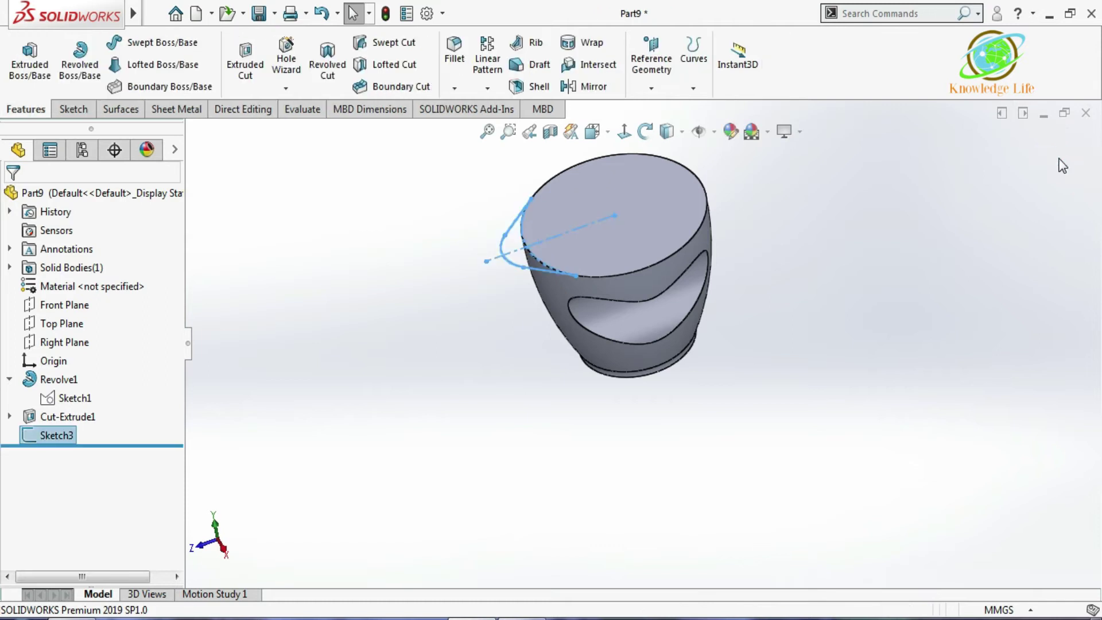
Step: On the Right Plane, sketch a three-point spline from about X -285, Y 350 mm near the spout profile's tip down into the body wall
left_click(66, 342)
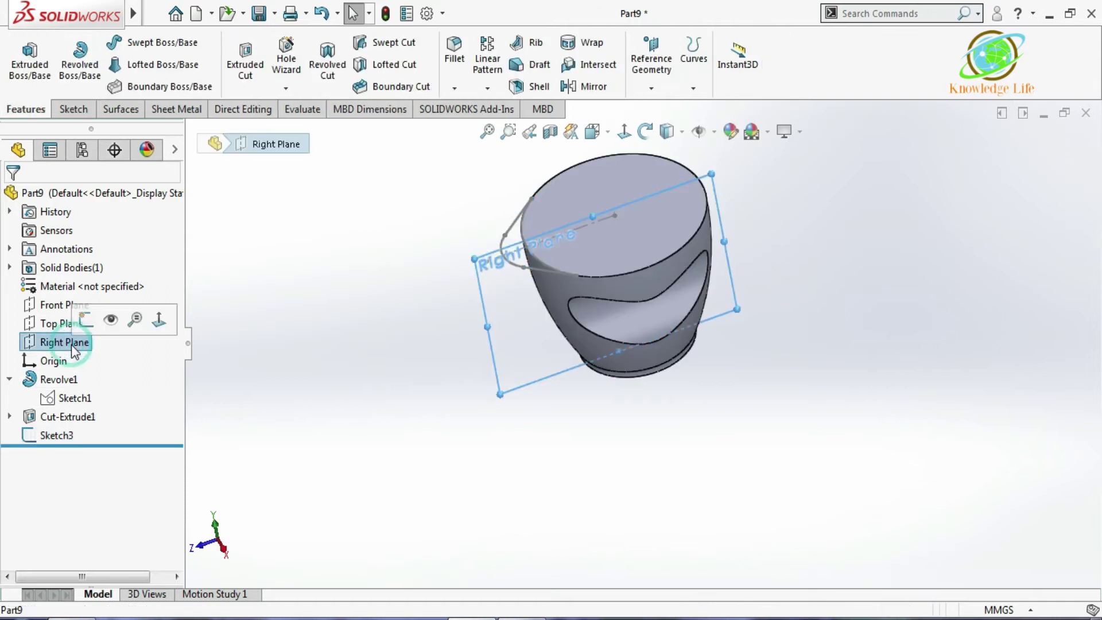
left_click(85, 320)
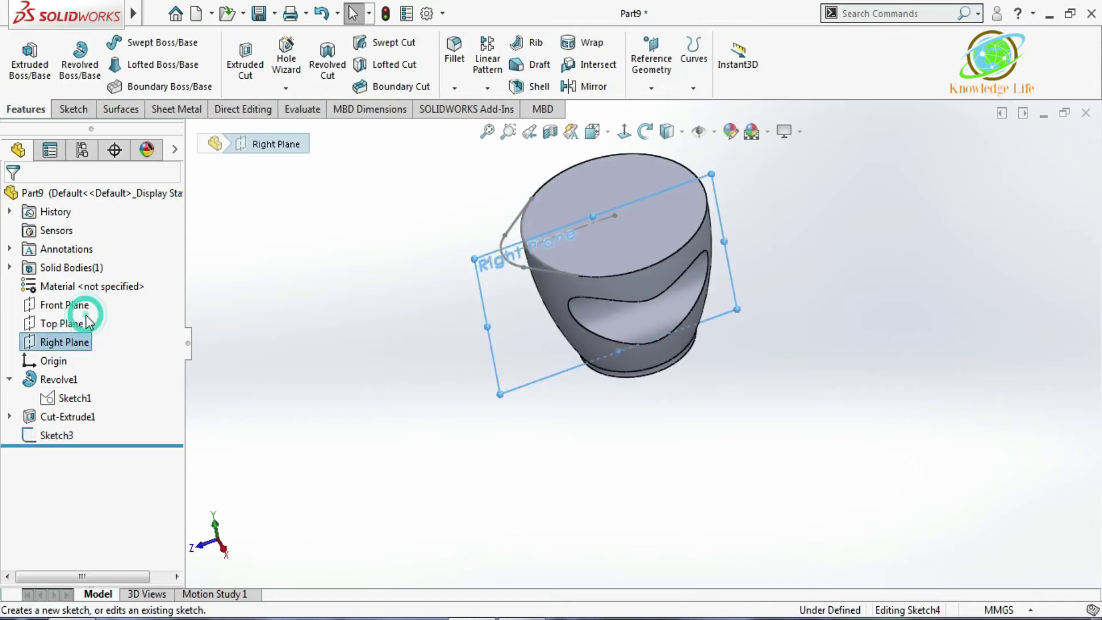
left_click(623, 131)
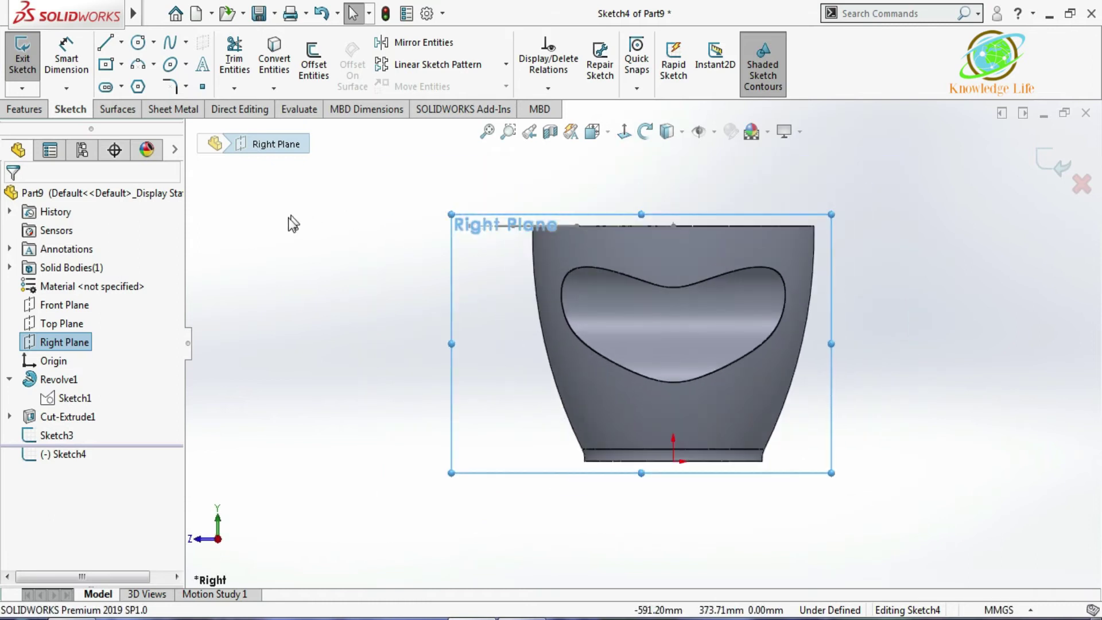
left_click(288, 218)
left_click(170, 42)
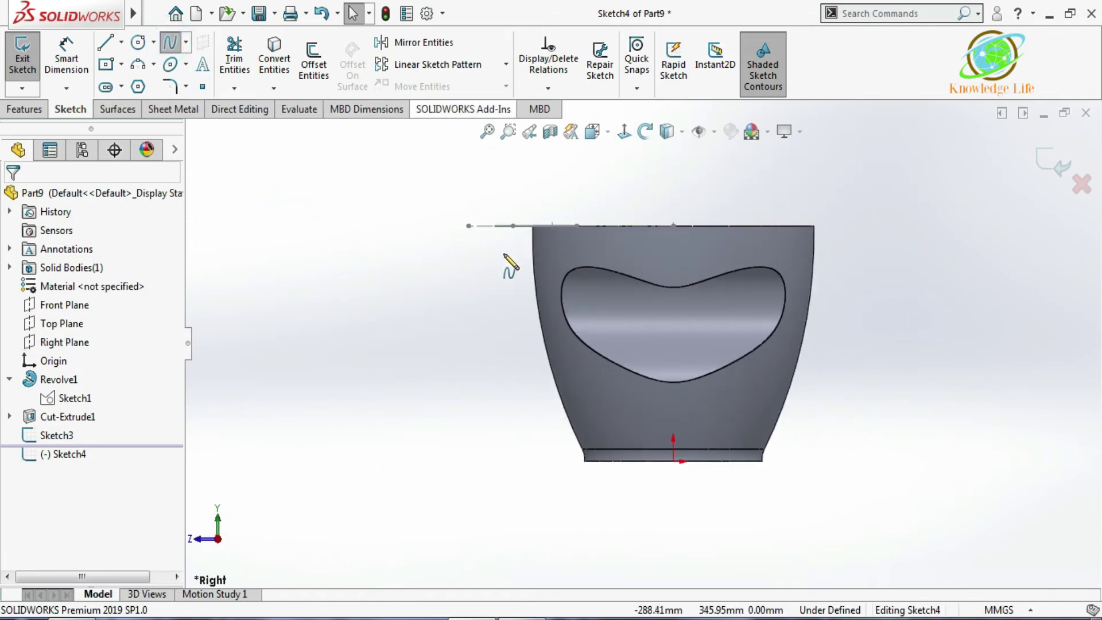
left_click(492, 226)
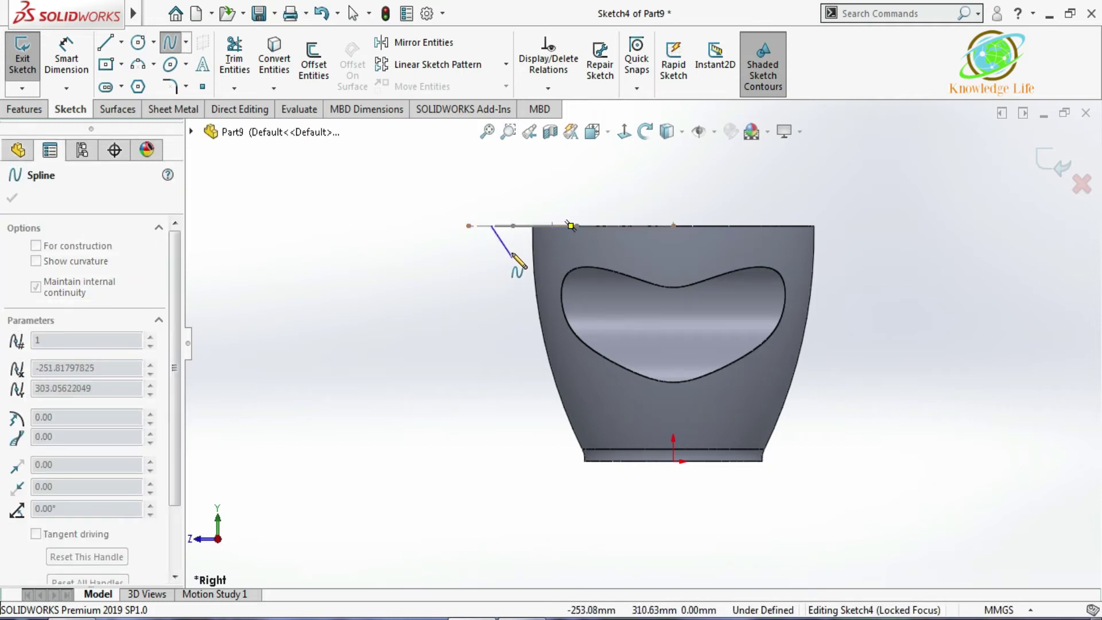
left_click(513, 252)
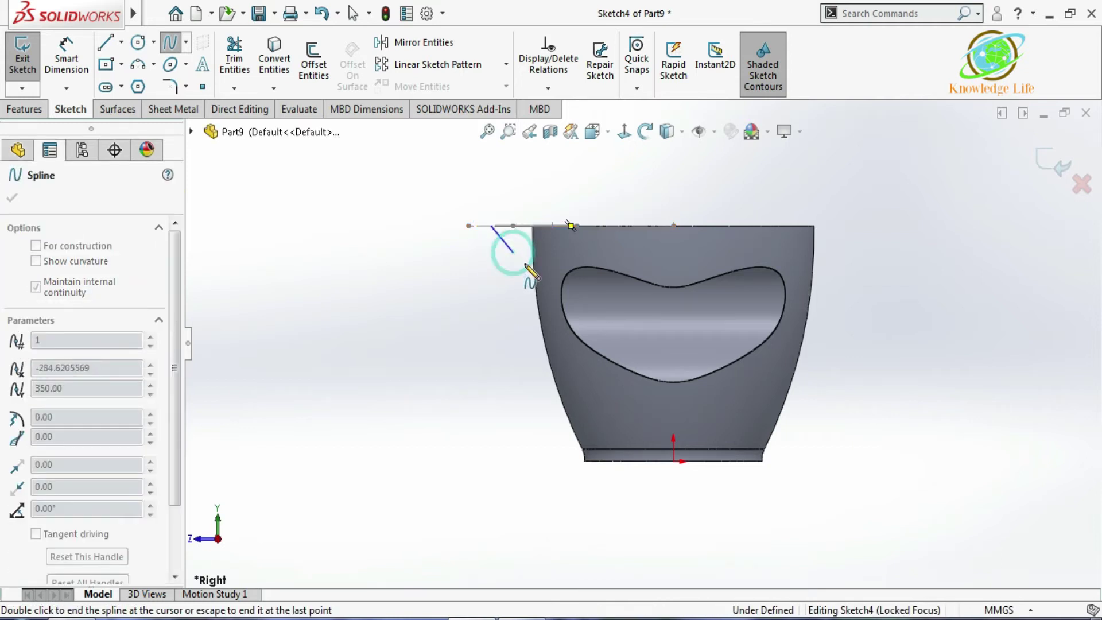
left_click(546, 314)
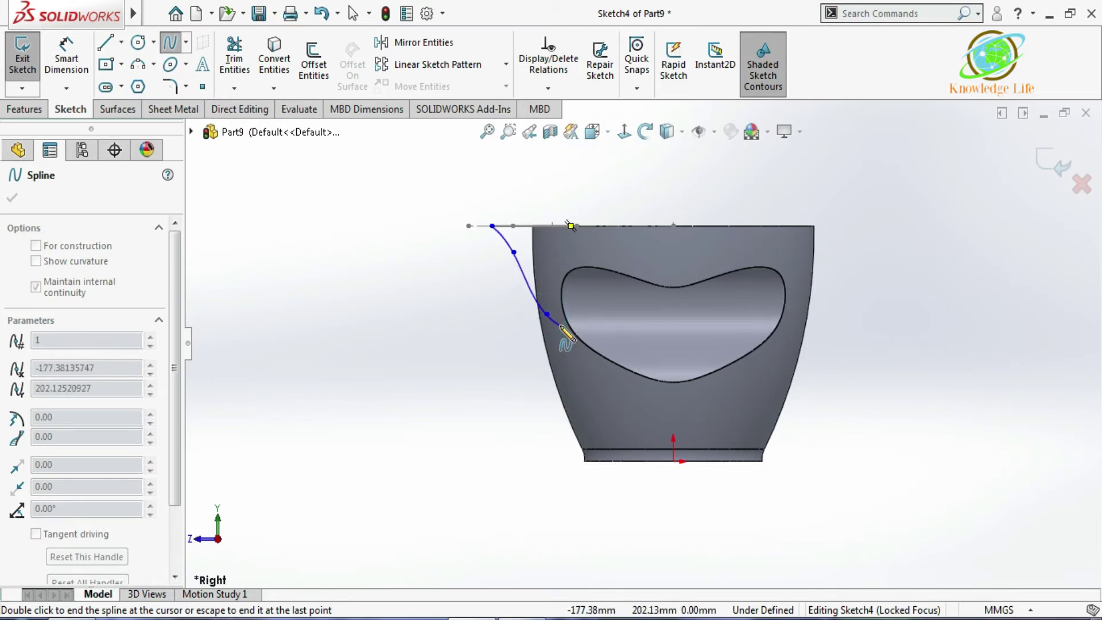
key("Escape")
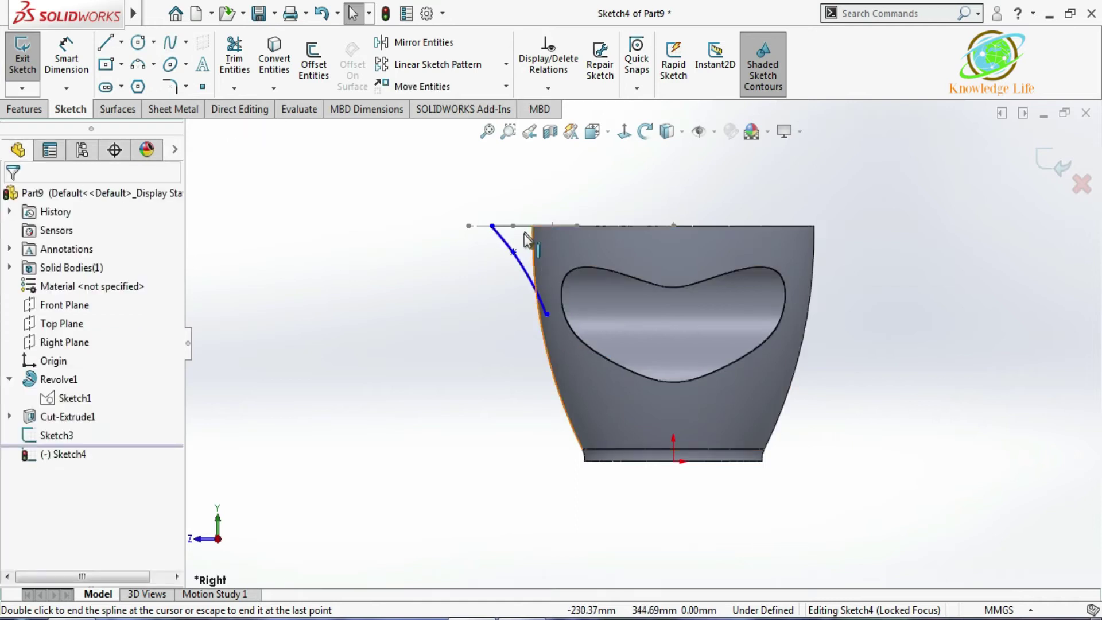
Step: Move the spline's middle point straight down to about X -250, Y 286 mm to reshape the curve
scroll(508, 247, "down", 2)
left_click(520, 276)
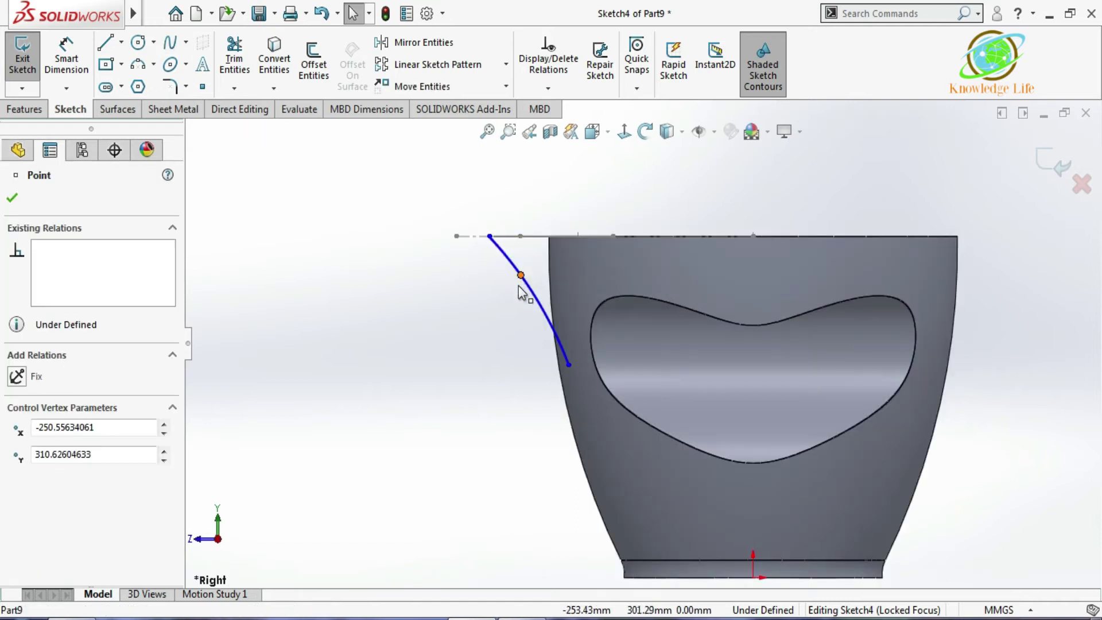
left_click_drag(520, 276, 521, 301)
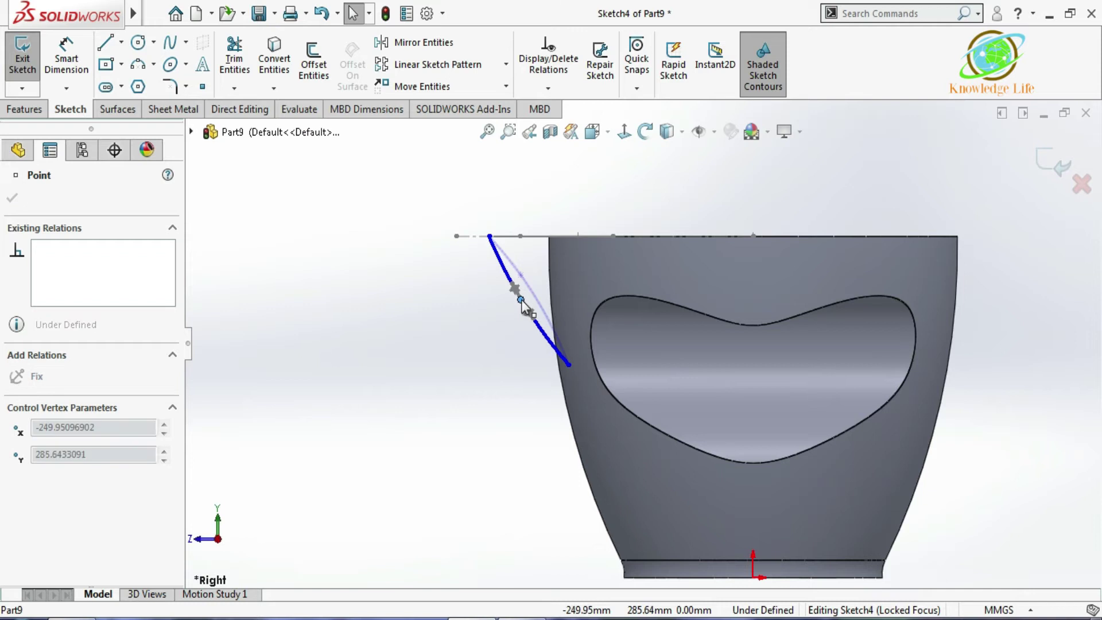
left_click(455, 327)
Step: Add a Pierce relation between the spline's upper endpoint and the spout profile's rounded tip arc, and exit the sketch
mouse_move(521, 197)
middle_mouse_down()
mouse_move(508, 226)
mouse_move(518, 264)
middle_mouse_up()
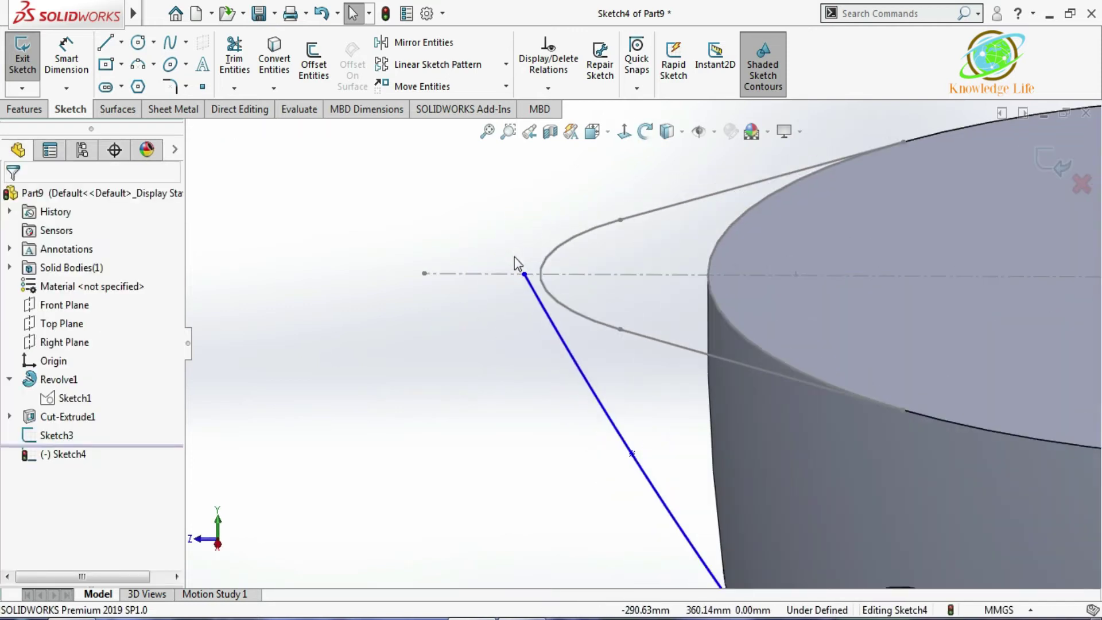
left_click(523, 275)
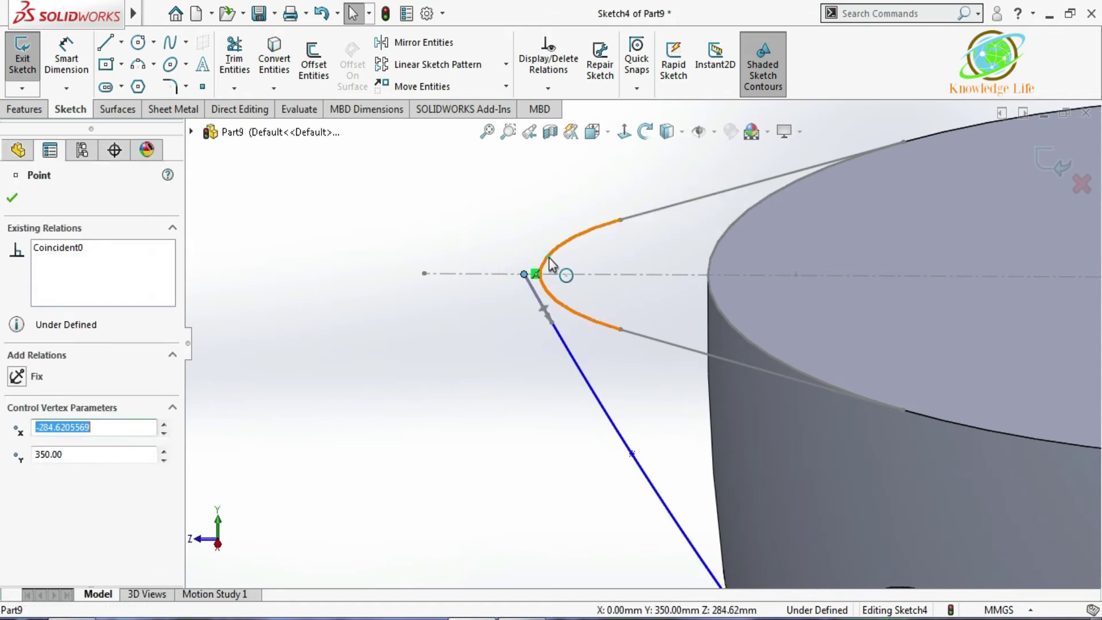
left_click(537, 272, "ctrl")
left_click(17, 532)
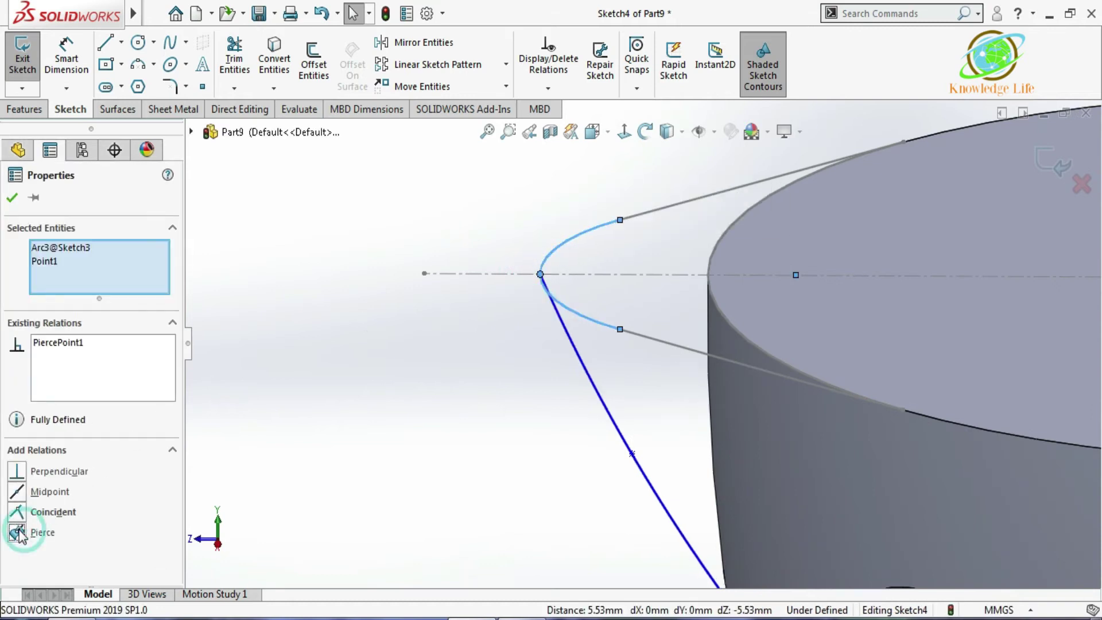
left_click(12, 199)
middle_click_drag(206, 247, 634, 305)
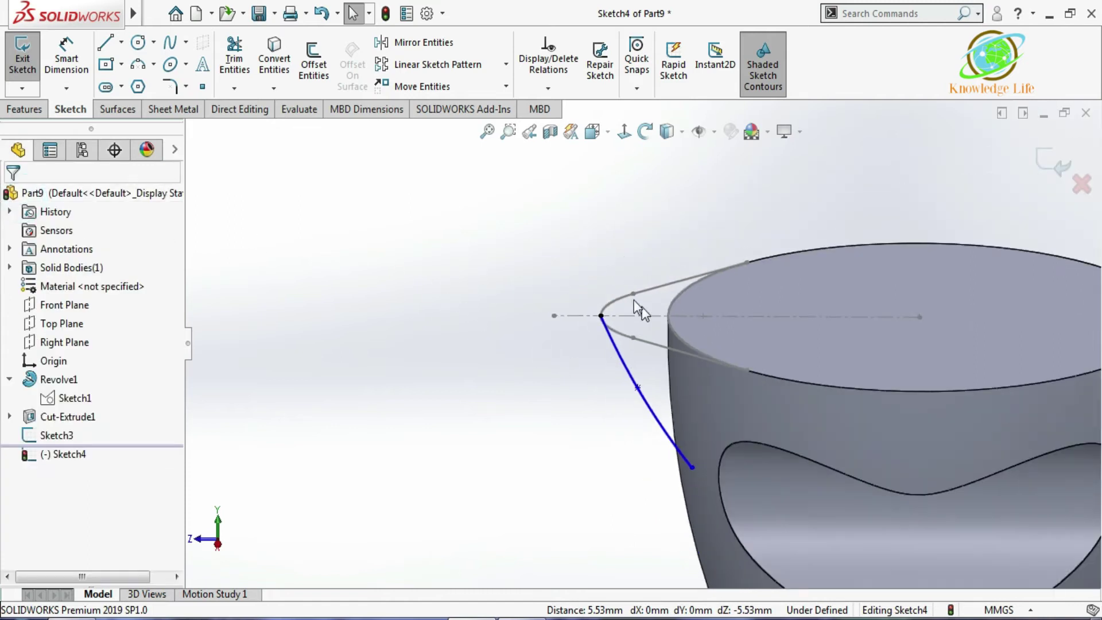
left_click(1053, 163)
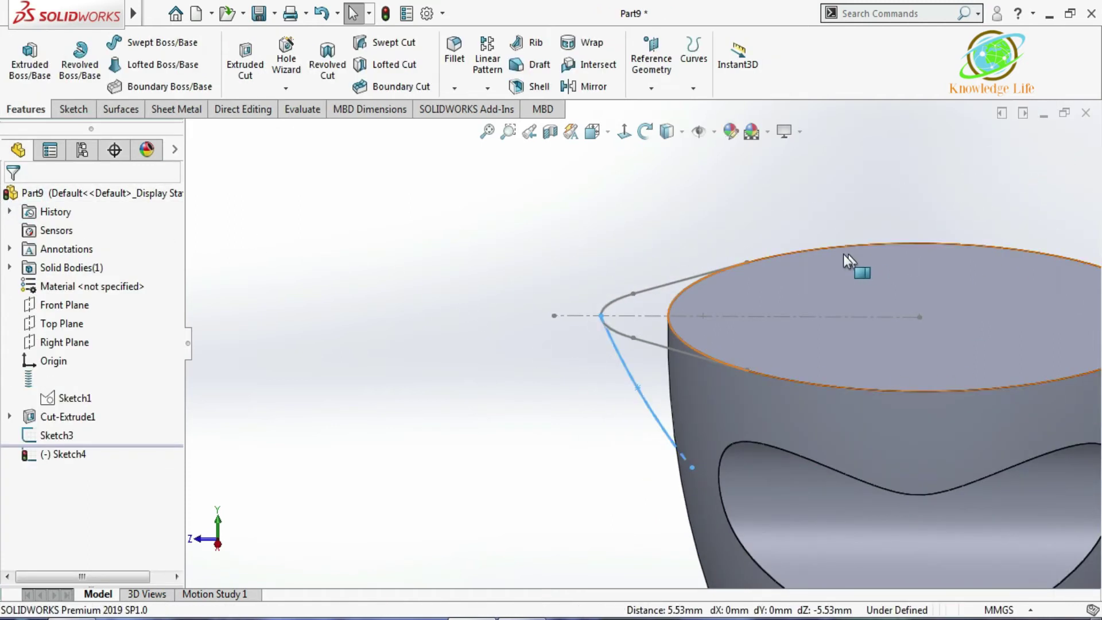
Step: Create a Swept Boss with the rounded spout sketch as profile and the spline as path, keeping the result merged
scroll(570, 325, "up", 1)
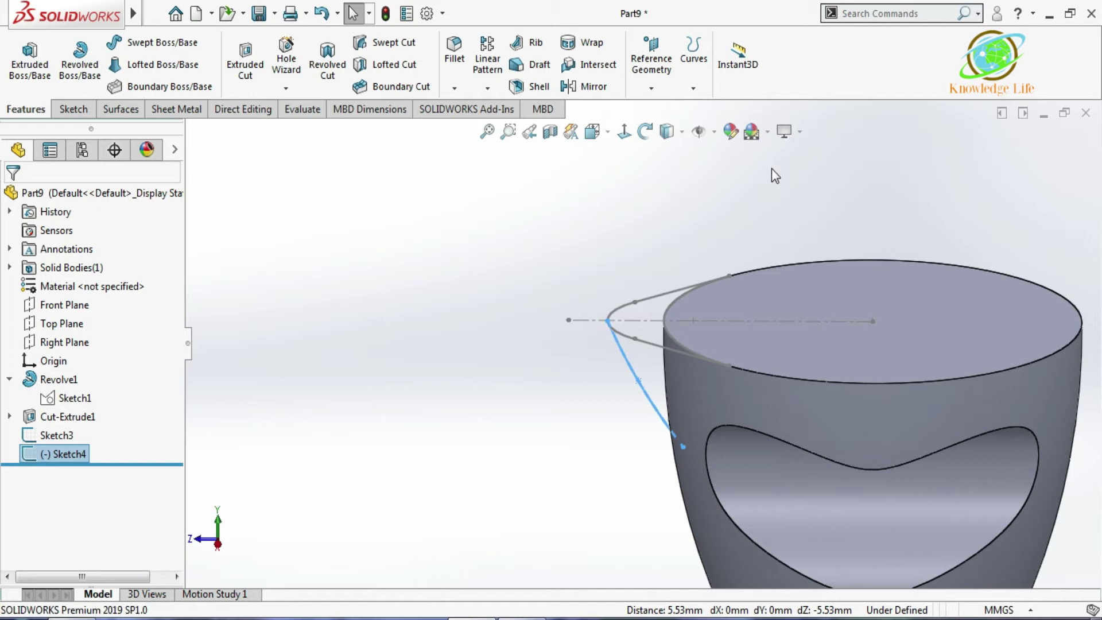
left_click(143, 46)
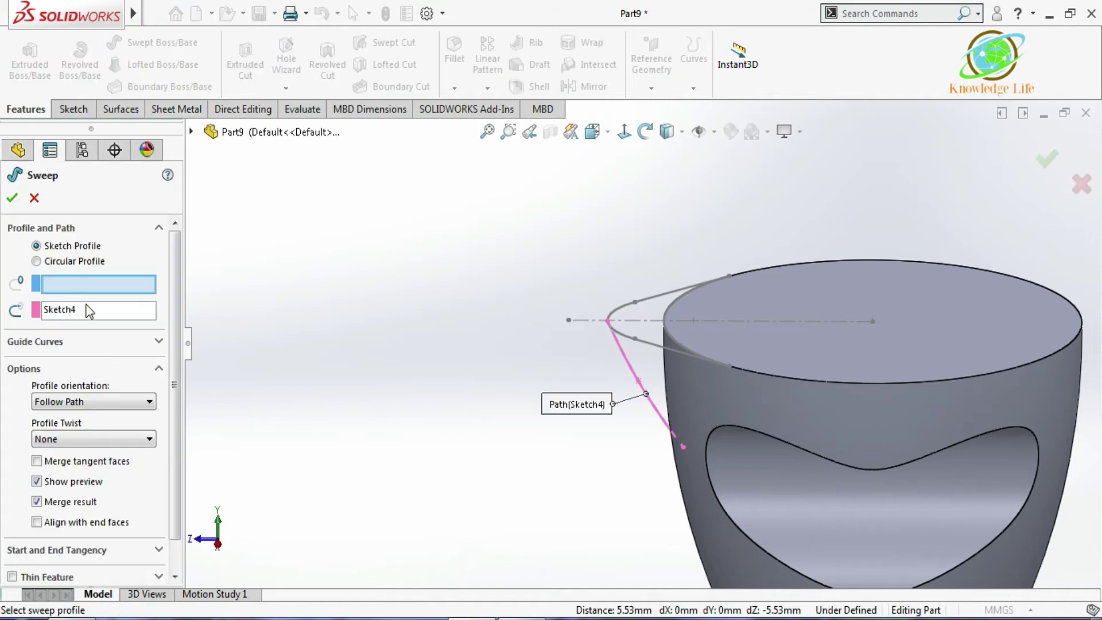
left_click(101, 283)
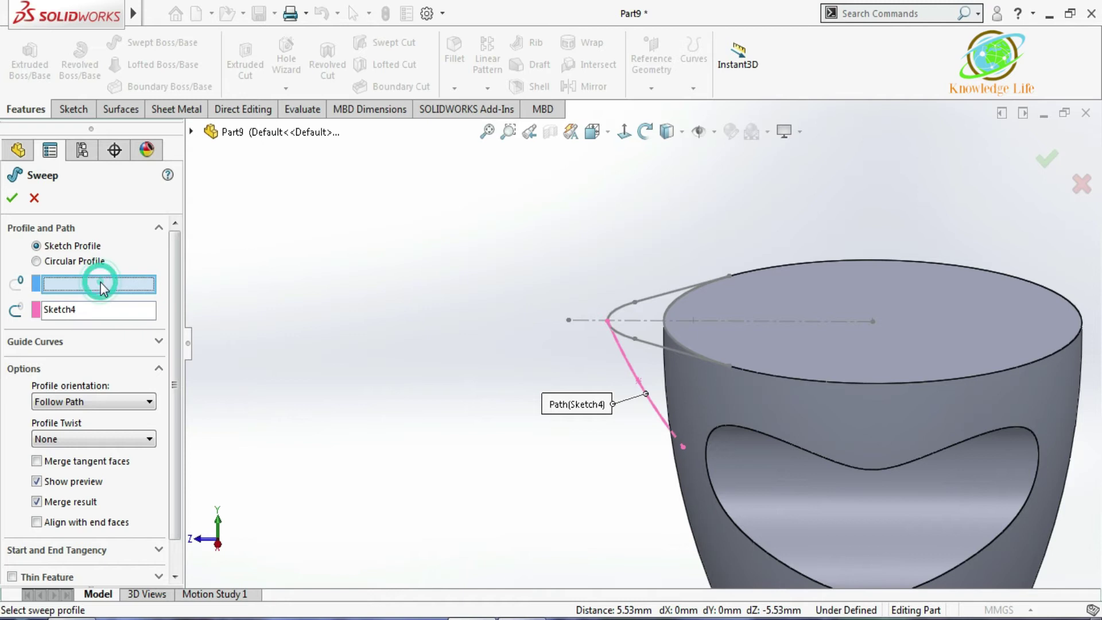
left_click(664, 301)
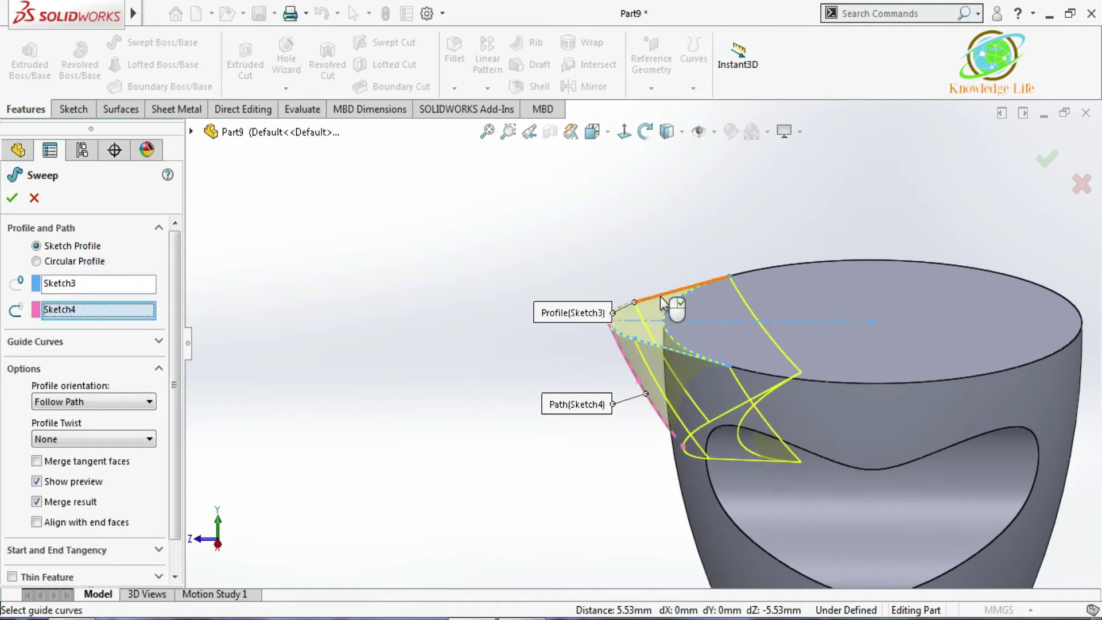
left_click(13, 200)
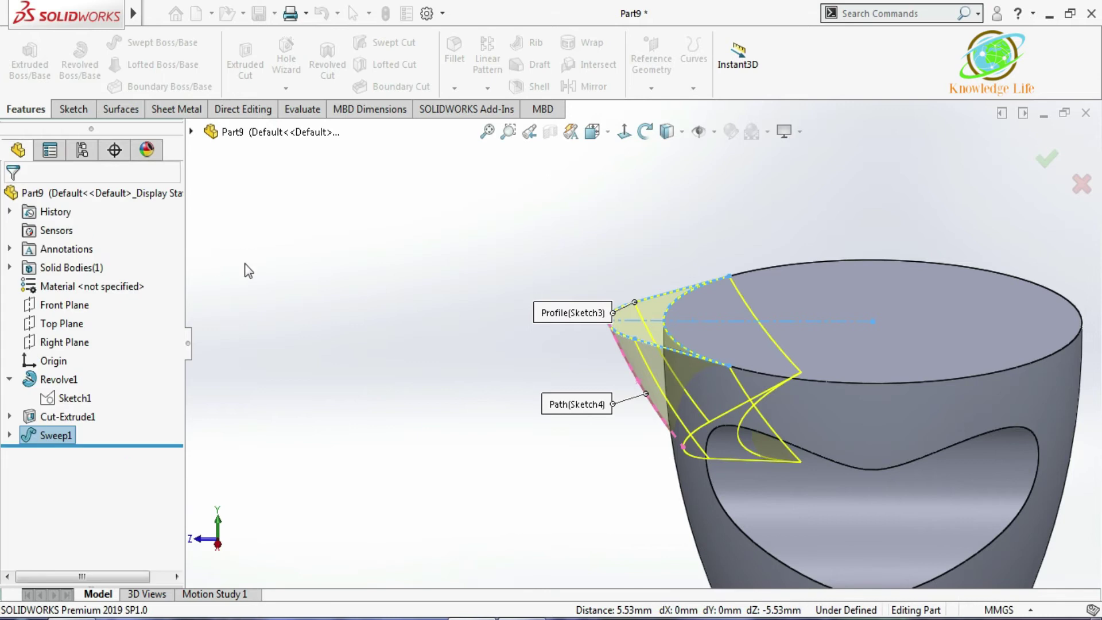
Step: Reorder the feature history so the side notch's cut-extrude comes after the spout sweep, removing the spout material protruding into the notch
scroll(345, 327, "down", 3)
middle_click_drag(603, 448, 860, 377)
scroll(696, 386, "down", 6)
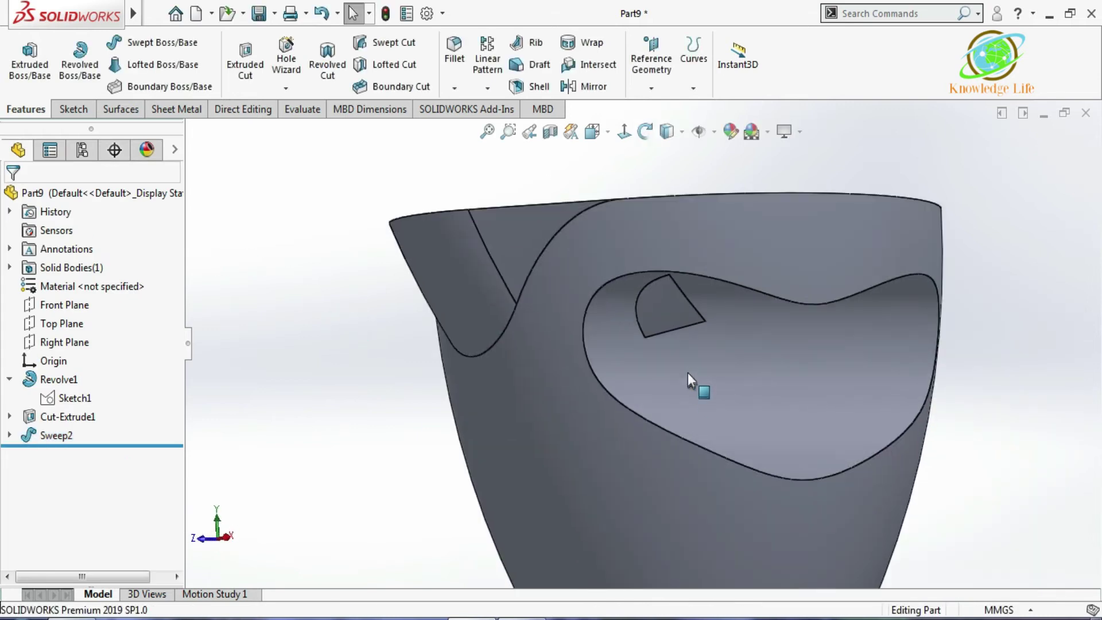
scroll(698, 381, "up", 6)
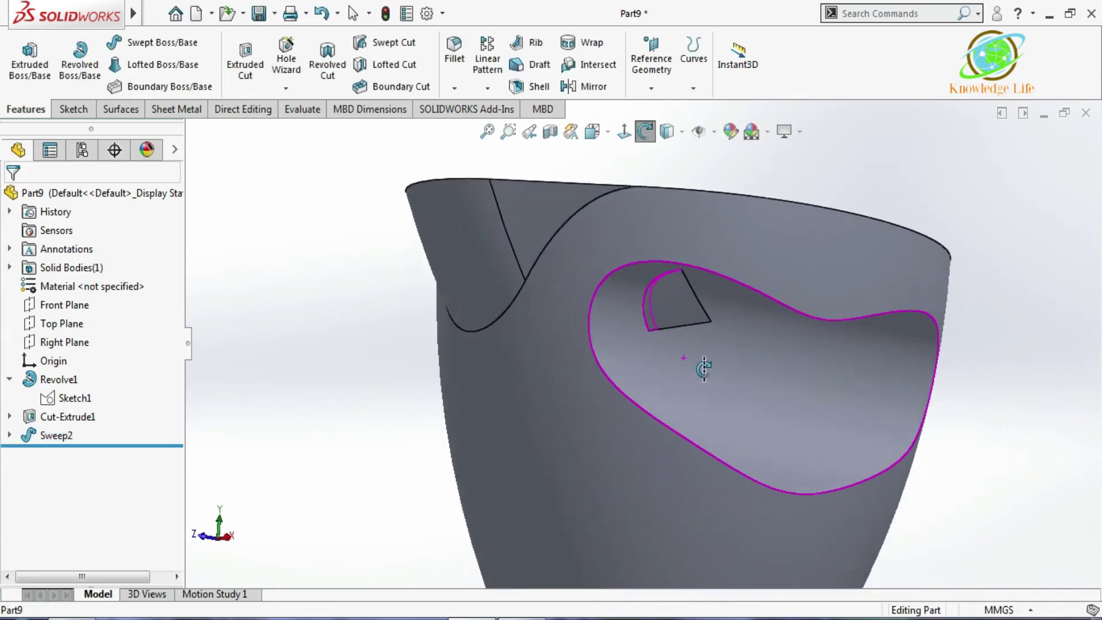
scroll(640, 344, "up", 2)
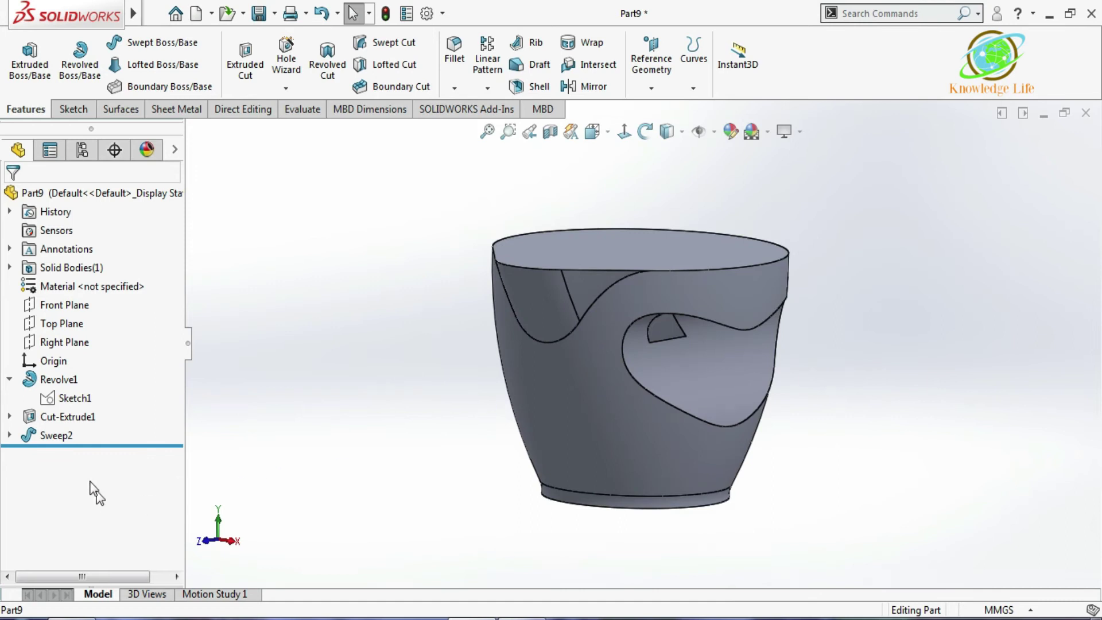
left_click(86, 443)
left_click_drag(59, 420, 60, 440)
middle_click_drag(351, 418, 700, 342)
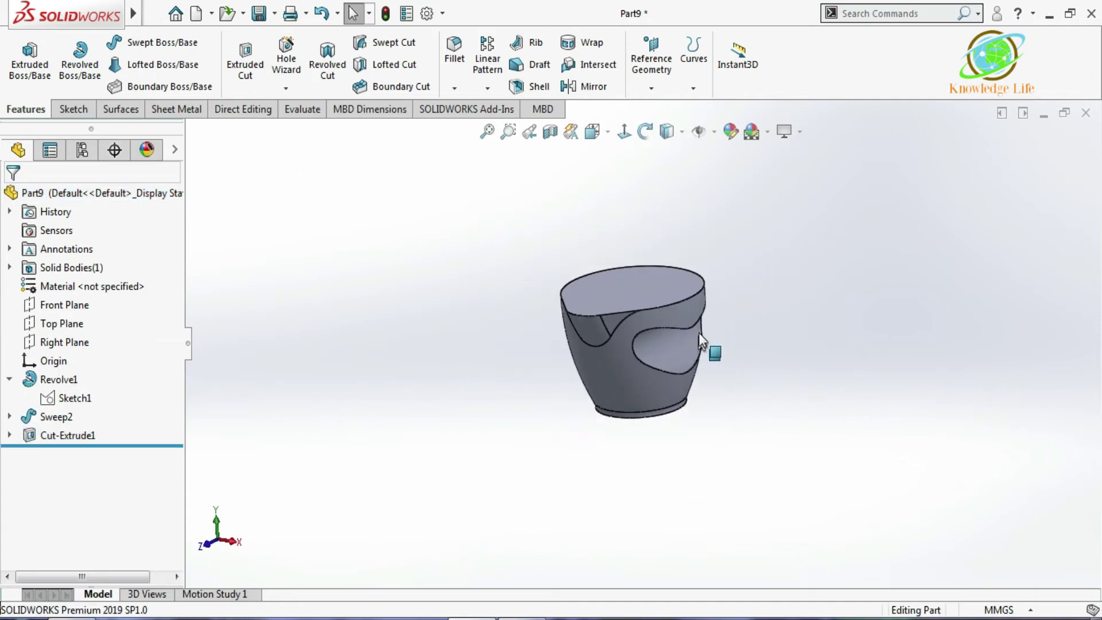
scroll(700, 344, "down", 3)
middle_click_drag(754, 310, 637, 347)
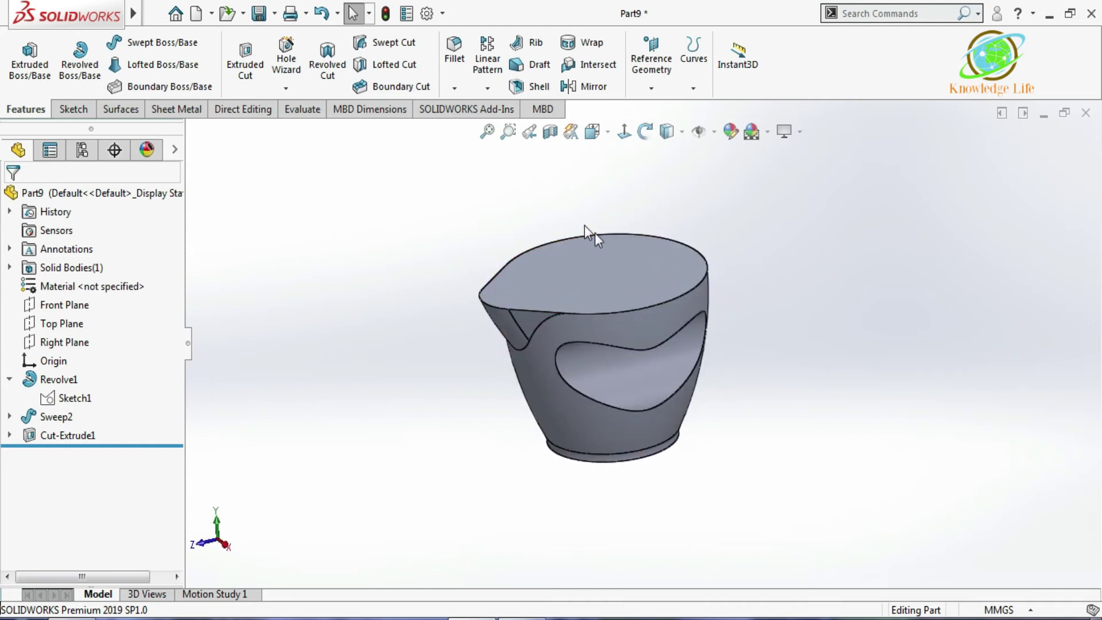
Step: Shell the body inward with a 20 mm wall thickness, removing the top face and showing the preview
middle_click_drag(642, 271, 657, 239)
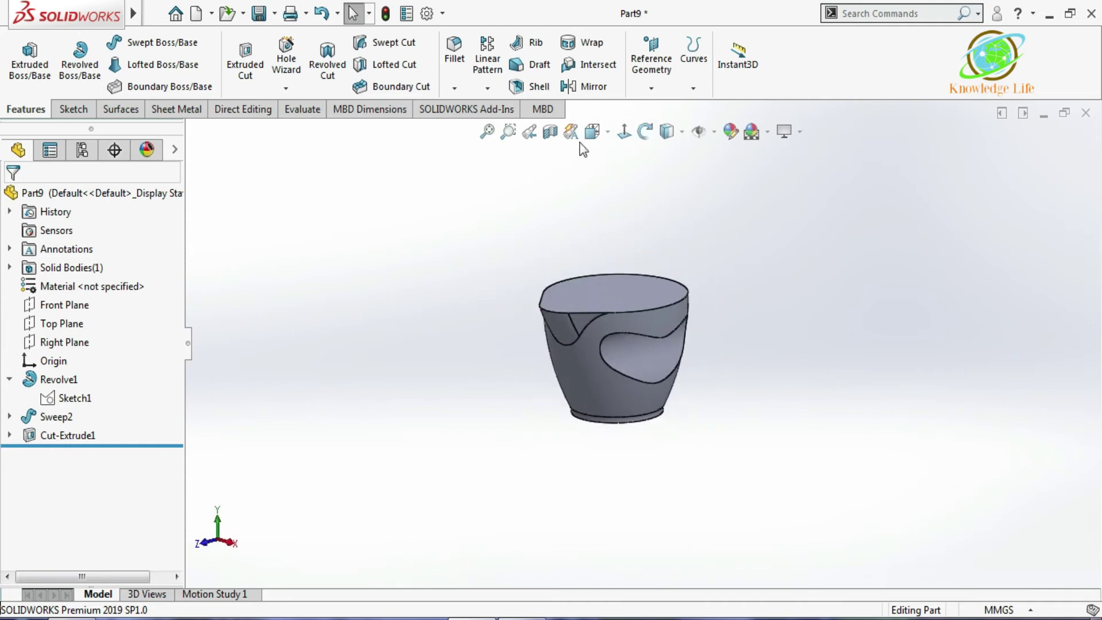
left_click(539, 86)
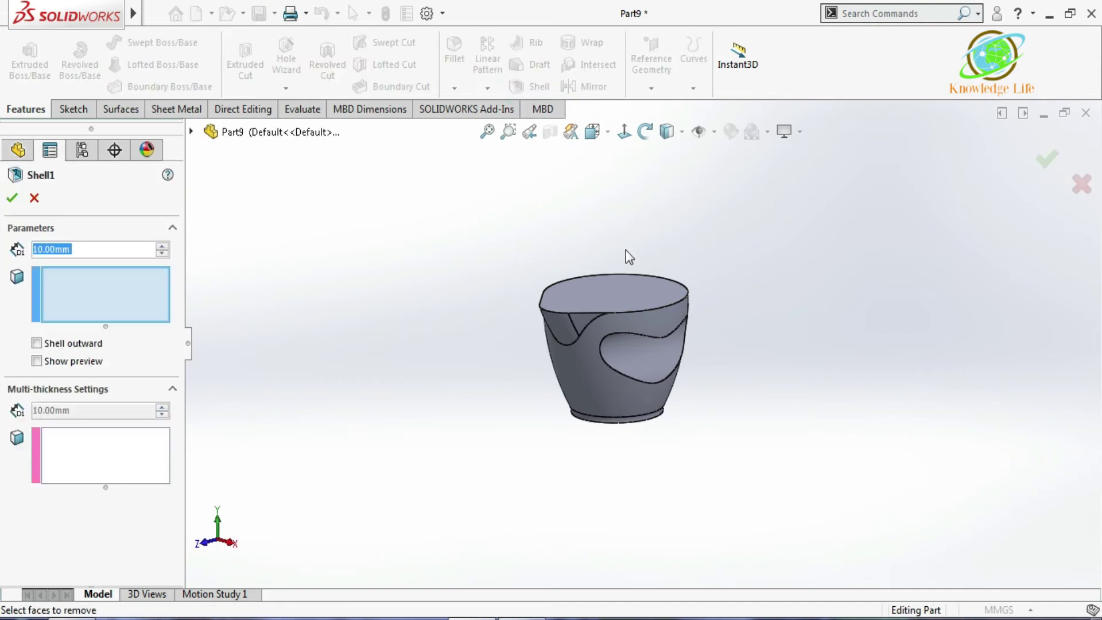
left_click(631, 291)
left_click(36, 360)
middle_click_drag(361, 315, 344, 401)
scroll(522, 304, "down", 3)
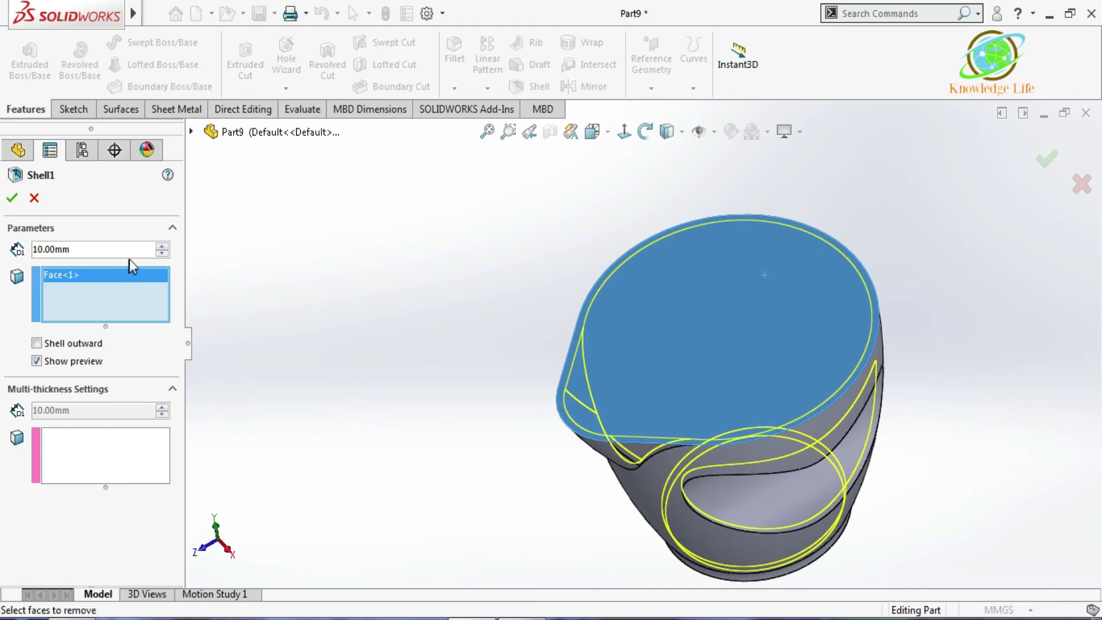
left_click(152, 248)
left_click(163, 245)
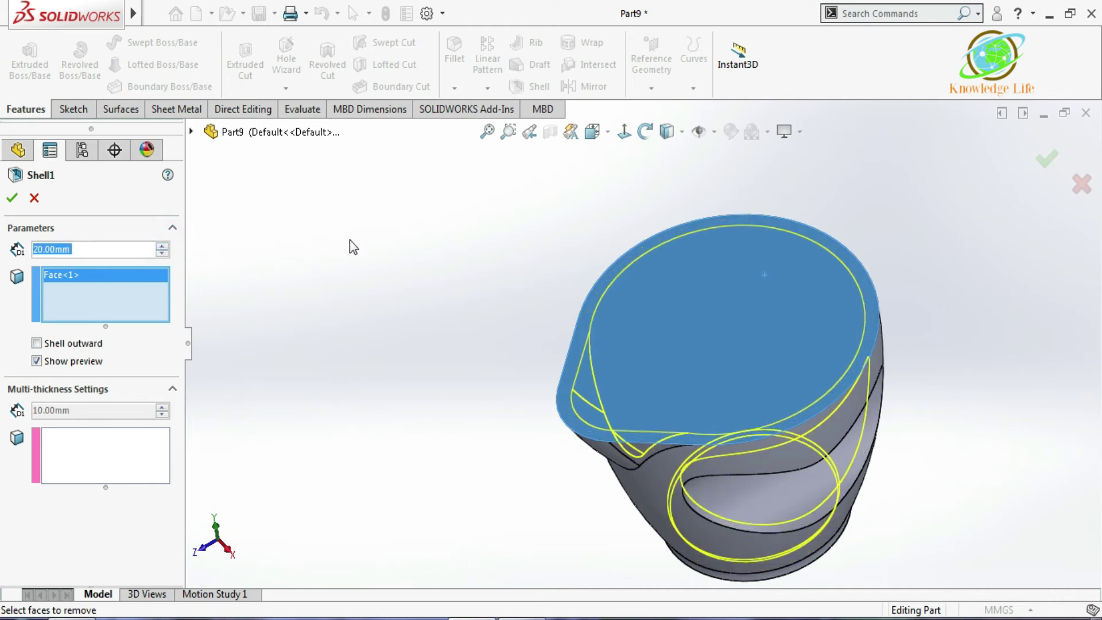
left_click(13, 200)
left_click(290, 250)
Step: Accept the shell and start a new sketch on the Front Plane, viewed normal to it
mouse_move(434, 314)
middle_mouse_down()
mouse_move(401, 233)
mouse_move(401, 283)
mouse_move(426, 323)
middle_mouse_up()
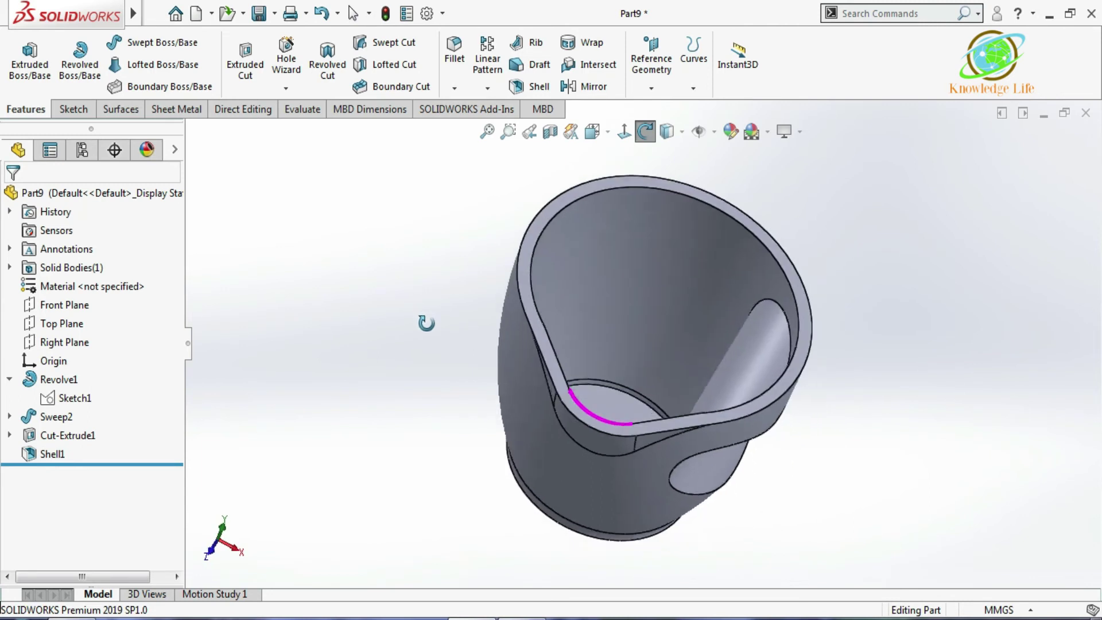
scroll(607, 307, "up", 4)
mouse_move(720, 207)
middle_mouse_down()
mouse_move(704, 130)
mouse_move(780, 181)
mouse_move(740, 201)
middle_mouse_up()
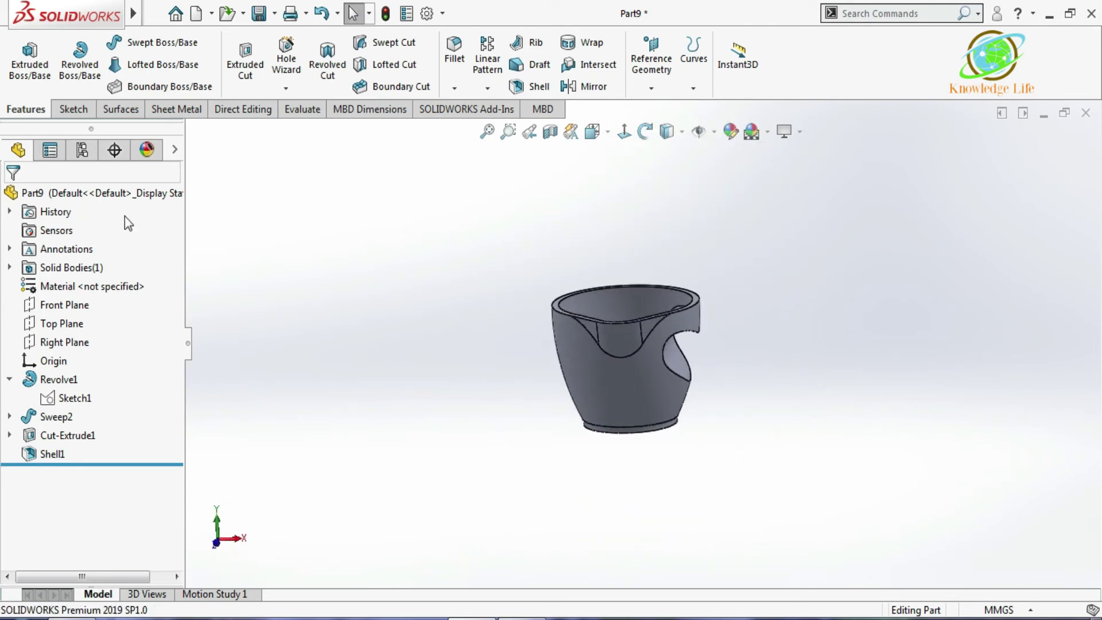
left_click(83, 304)
left_click(93, 283)
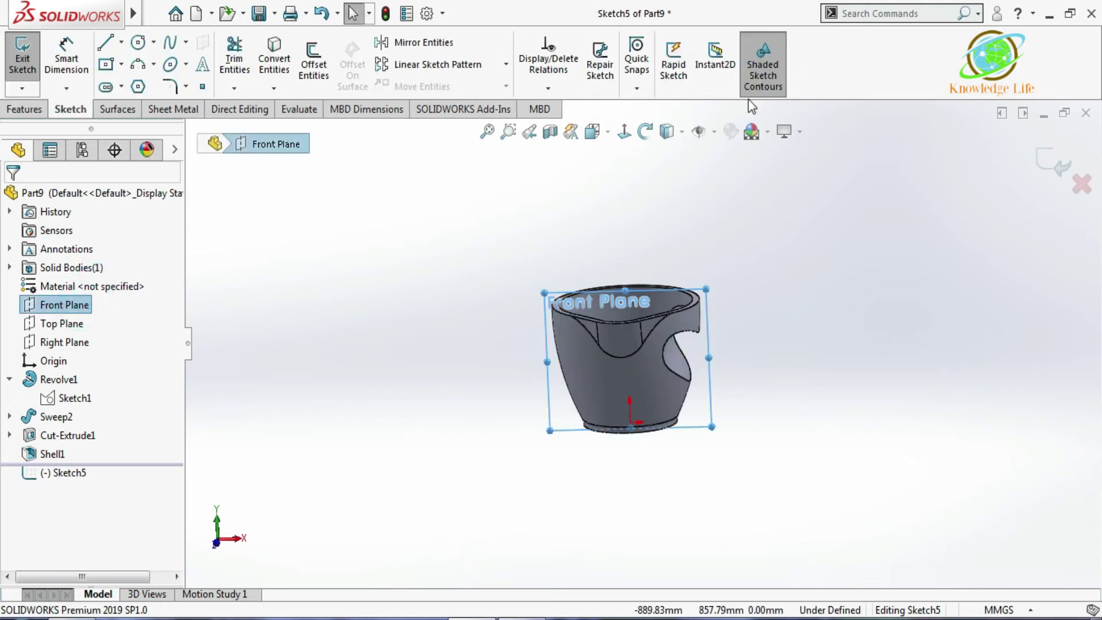
left_click(624, 131)
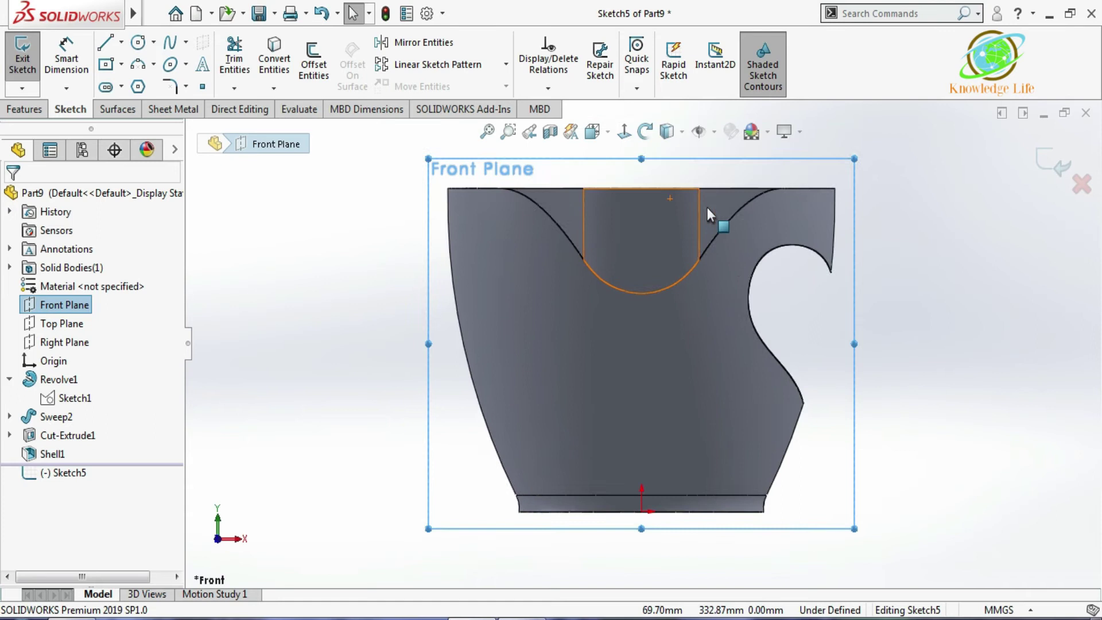
scroll(757, 307, "down", 1)
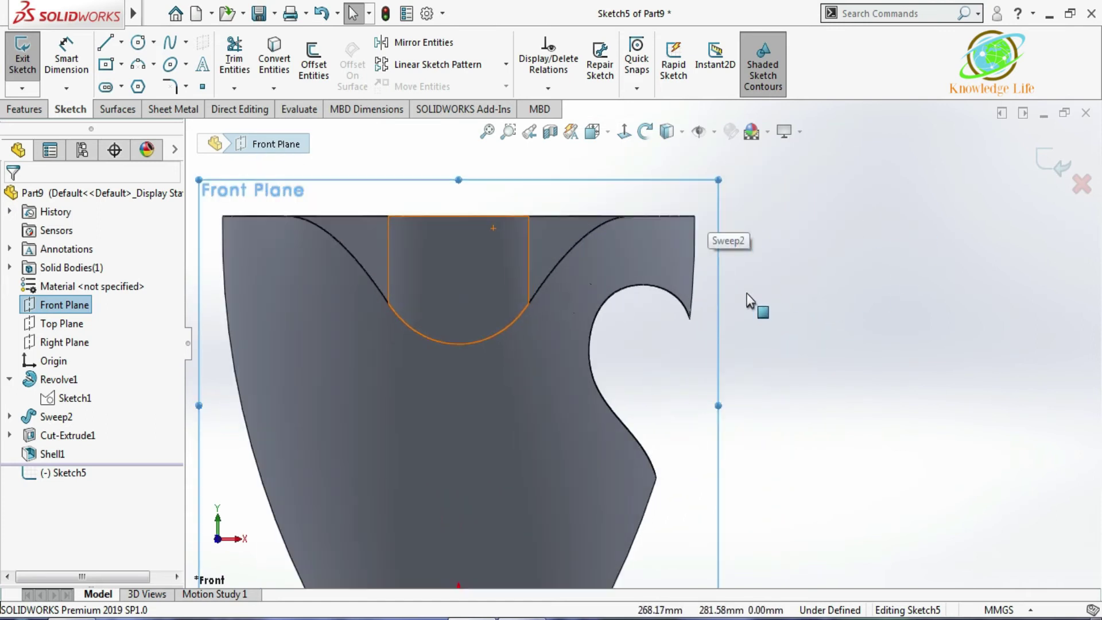
Step: Sketch an open spline curving outward from the body's edge above the side notch to the edge below it, and exit the sketch
left_click(169, 44)
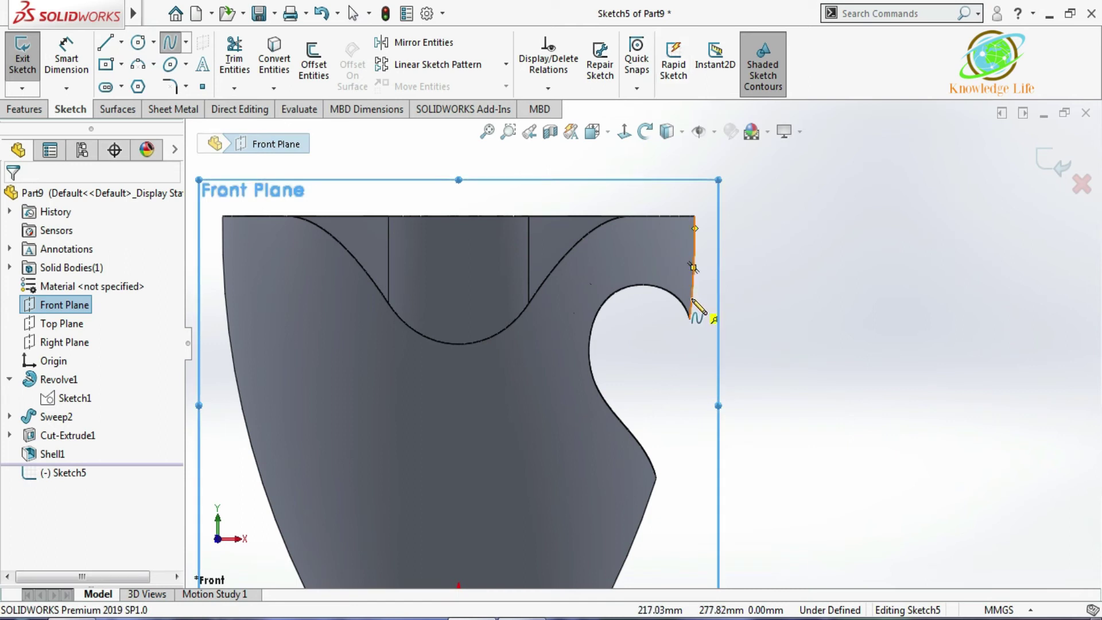
left_click(691, 298)
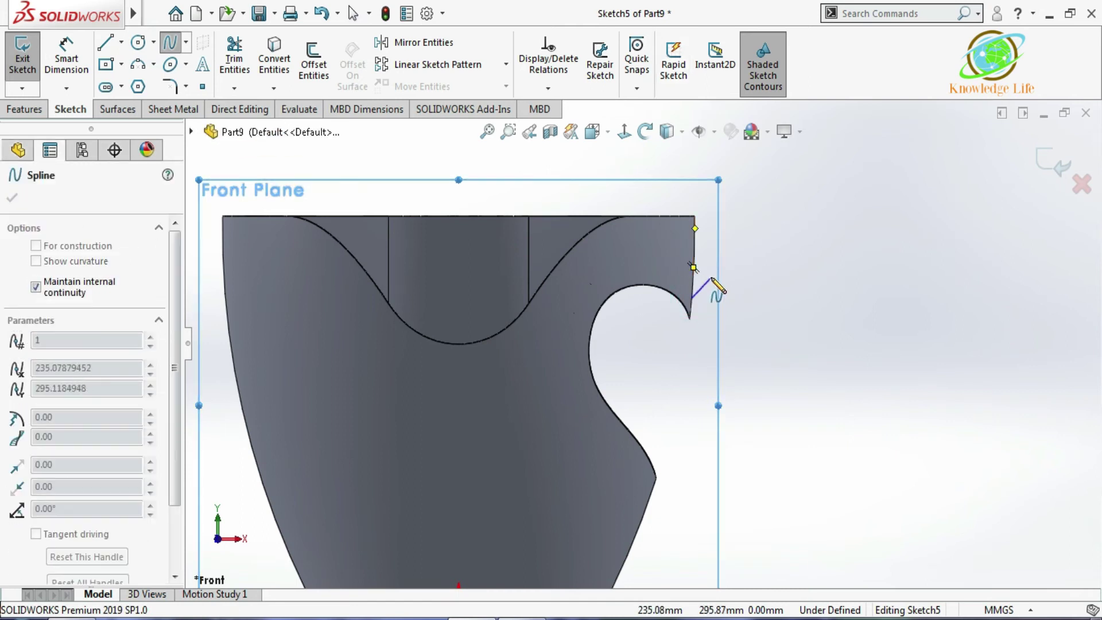
left_click(710, 276)
left_click(782, 265)
left_click(827, 343)
left_click(777, 446)
left_click(672, 496)
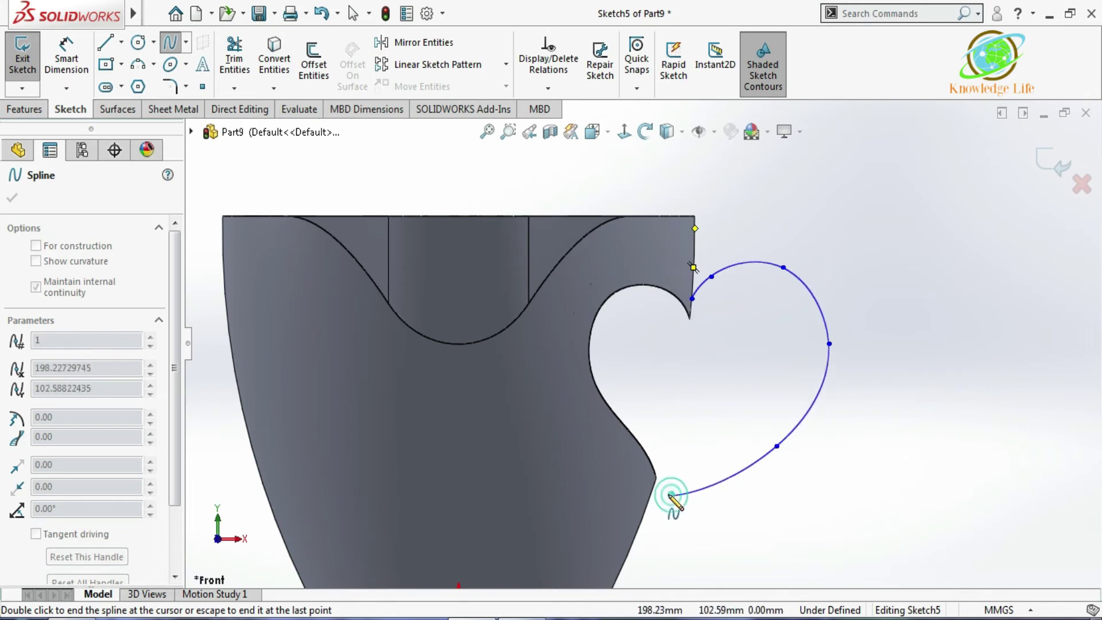
double_click(645, 517)
left_click(1043, 165)
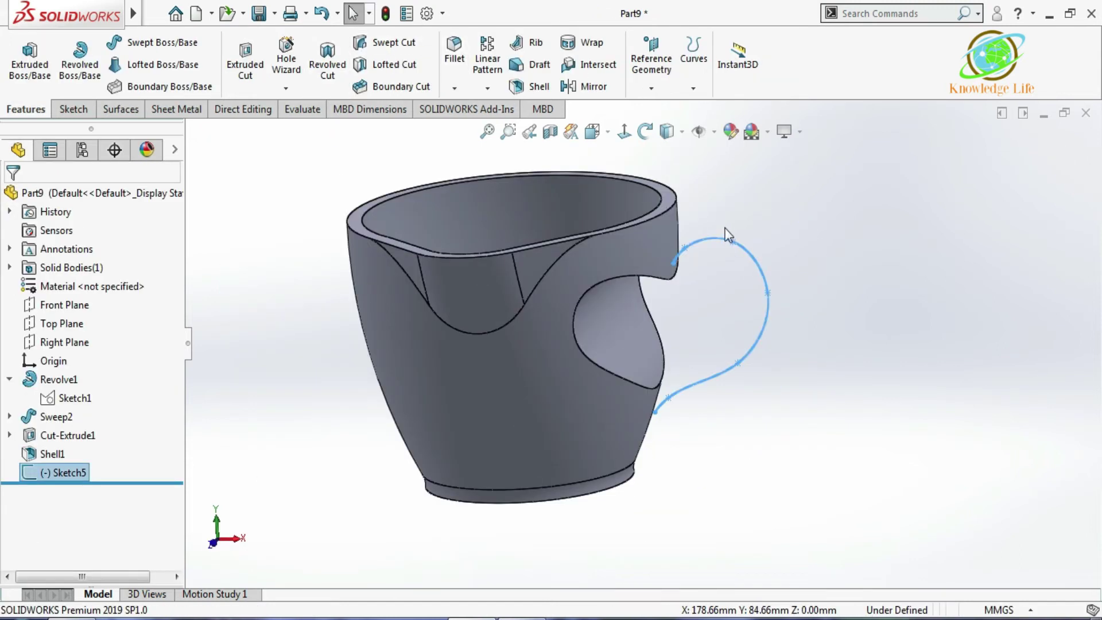
Step: Create a Swept Boss handle along the spline with a circular profile of 40 mm diameter
left_click(161, 50)
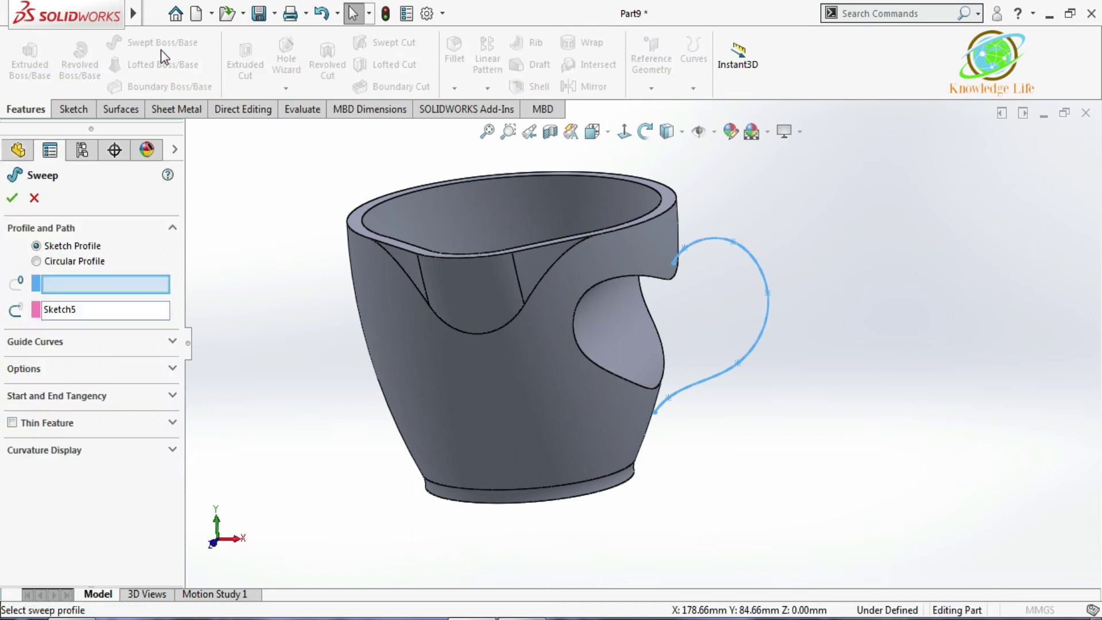
left_click(37, 260)
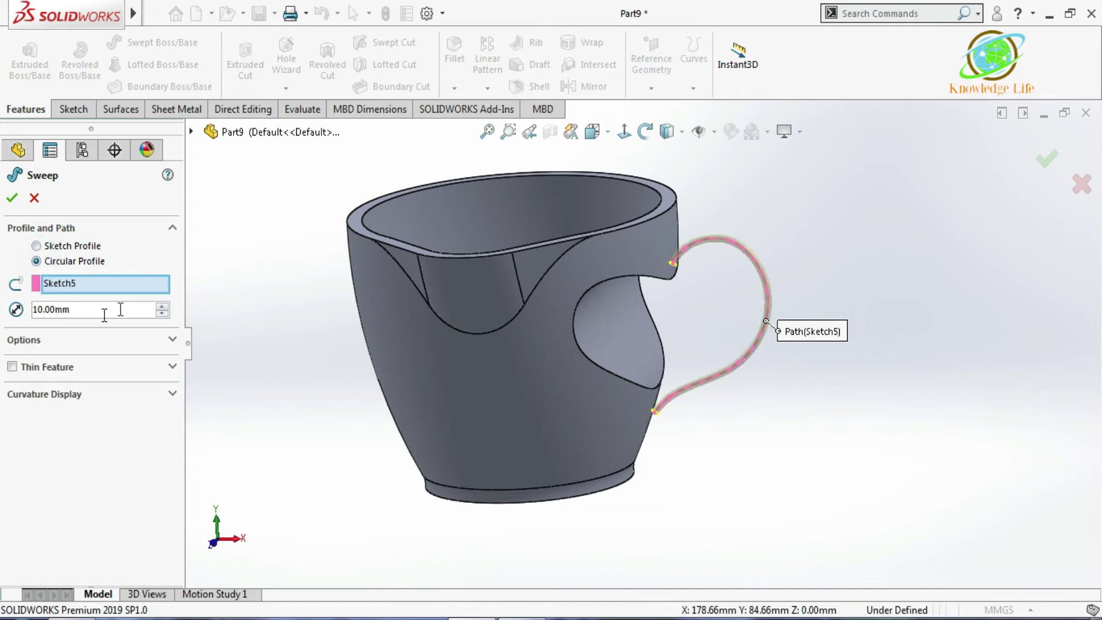
left_click(162, 306)
left_click(162, 306)
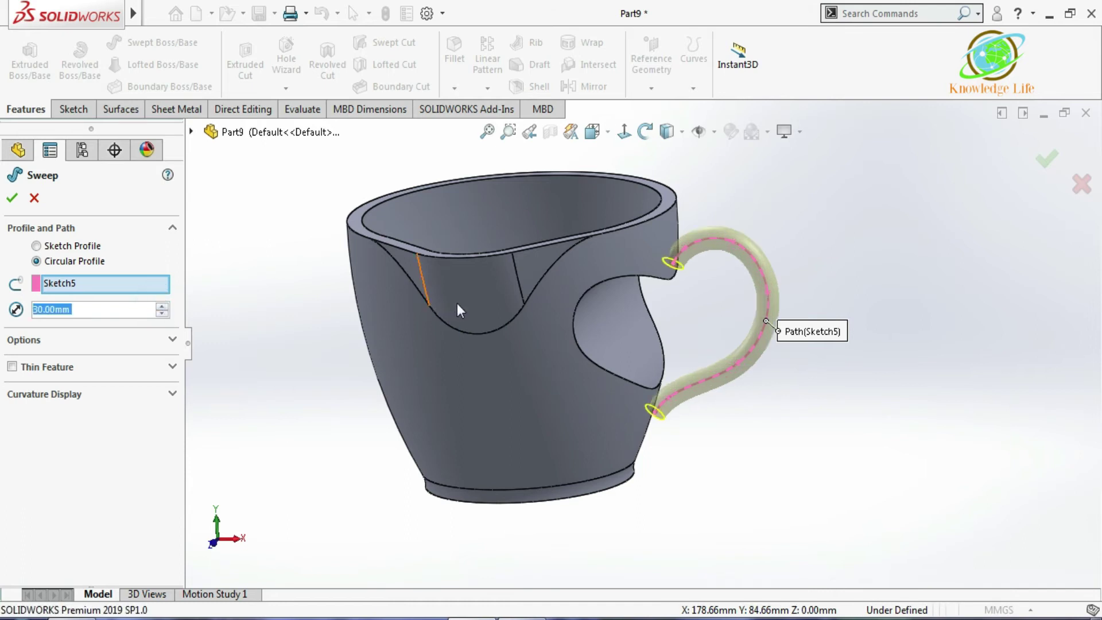
middle_click_drag(459, 310, 522, 316)
left_click(162, 306)
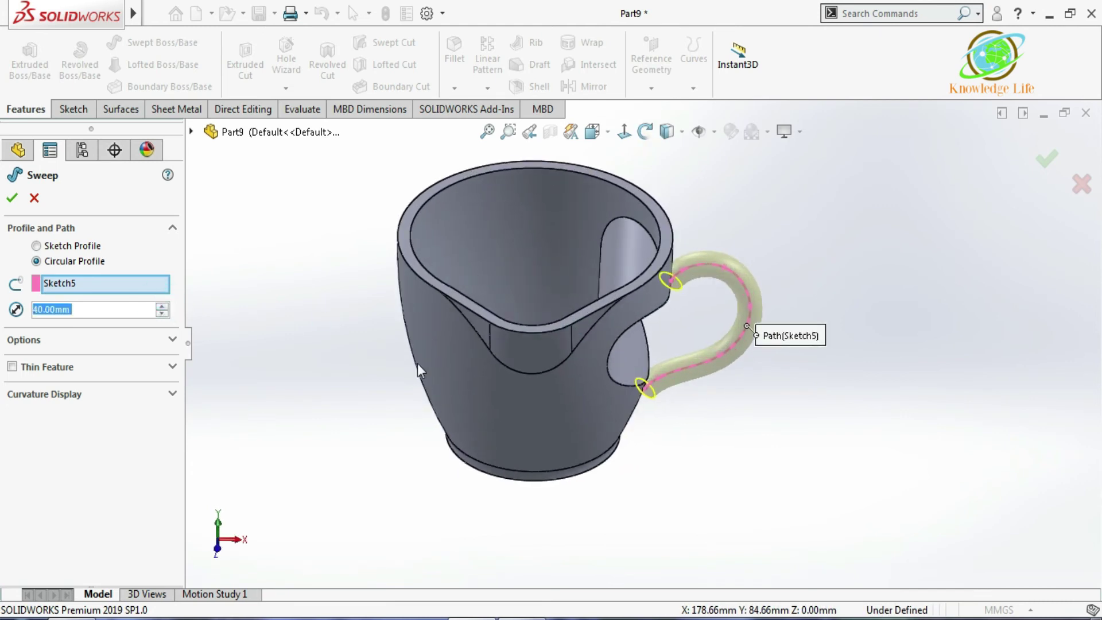
middle_click_drag(418, 364, 123, 282)
left_click(13, 199)
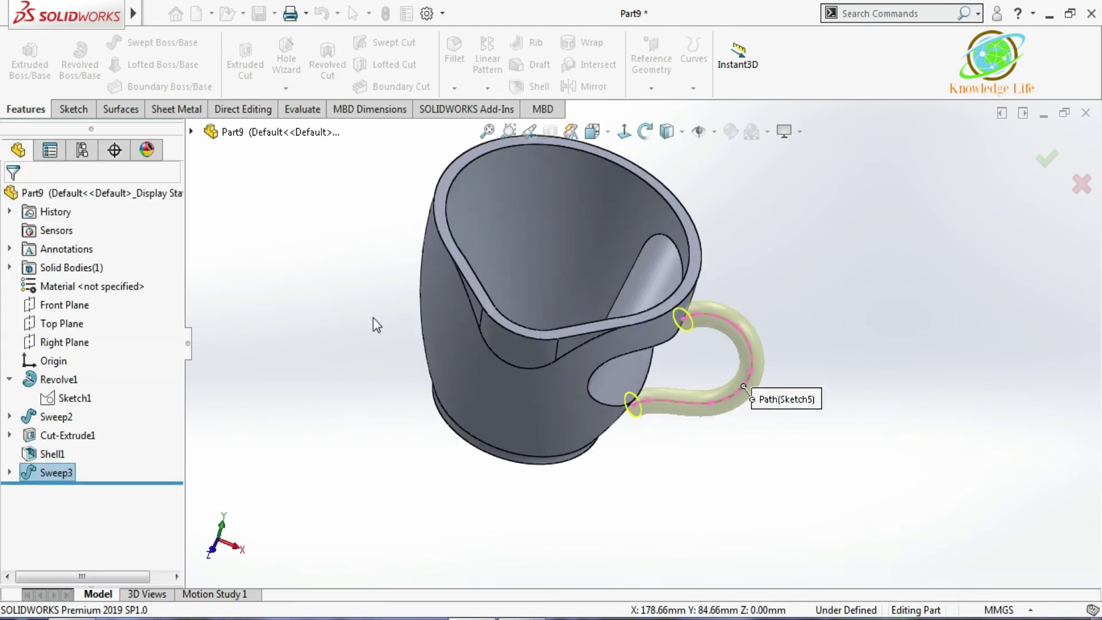
Step: Start a sketch on the exposed flat face at the handle's lower end and convert the face's edges into sketch entities
middle_click_drag(406, 356, 625, 329)
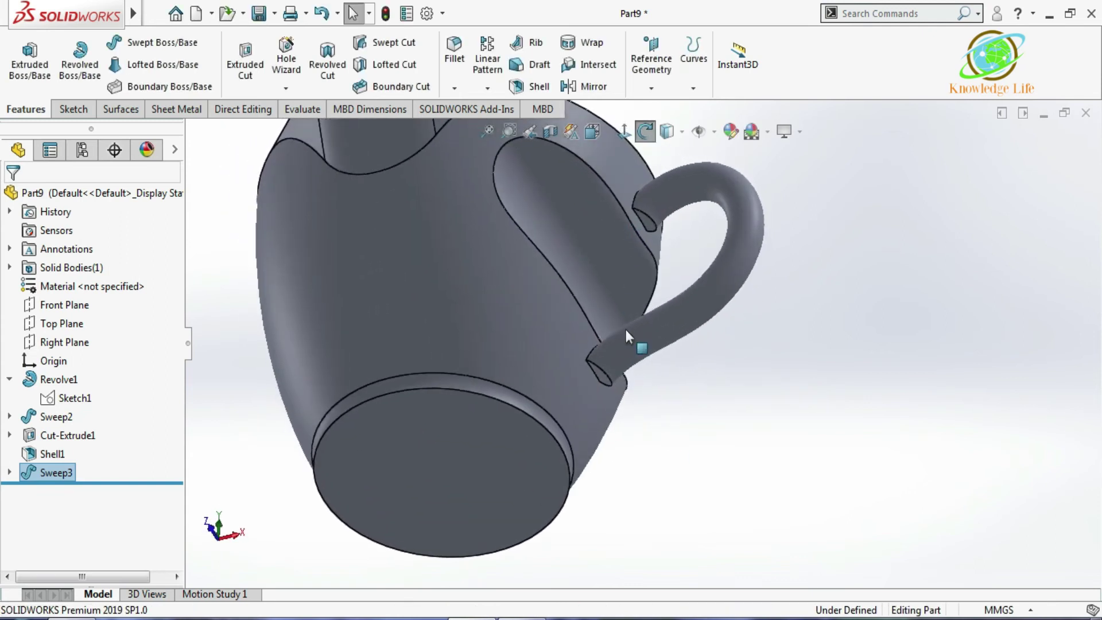
scroll(608, 355, "down", 6)
left_click(625, 349)
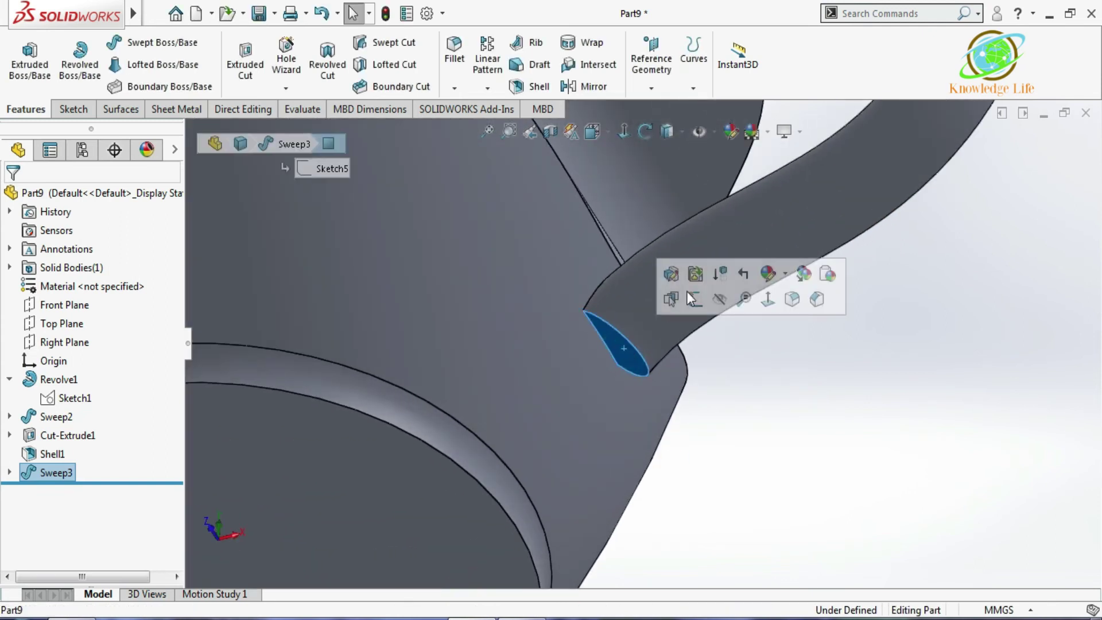
left_click(667, 294)
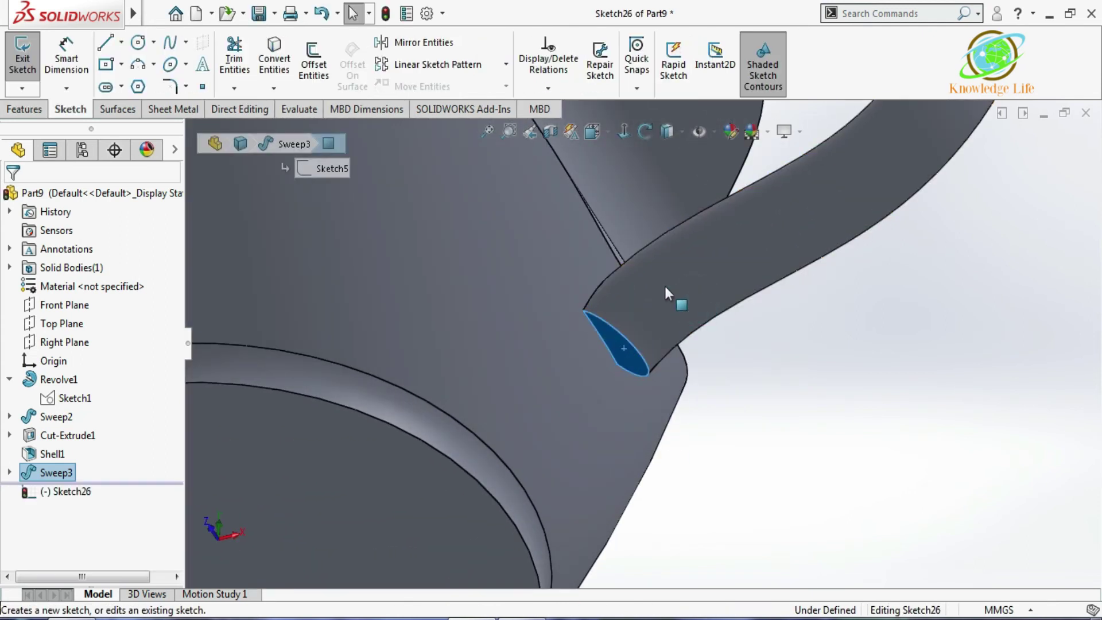
left_click(274, 57)
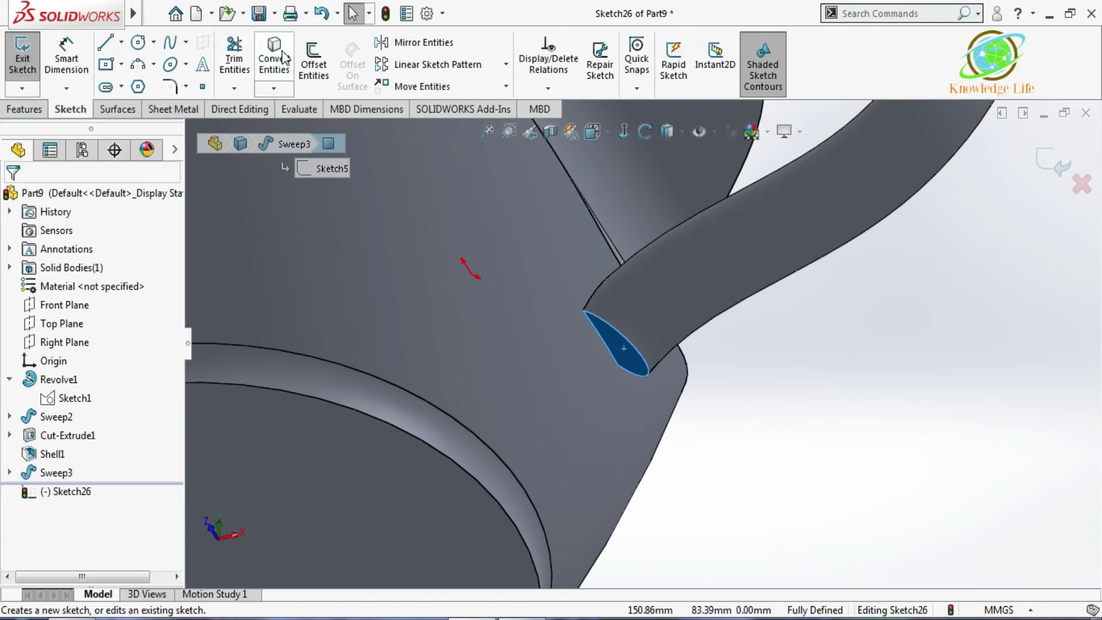
Step: Extrude the converted outline Up To Next with merged result, closing the gap between the handle's lower end and the body
left_click(19, 112)
left_click(29, 57)
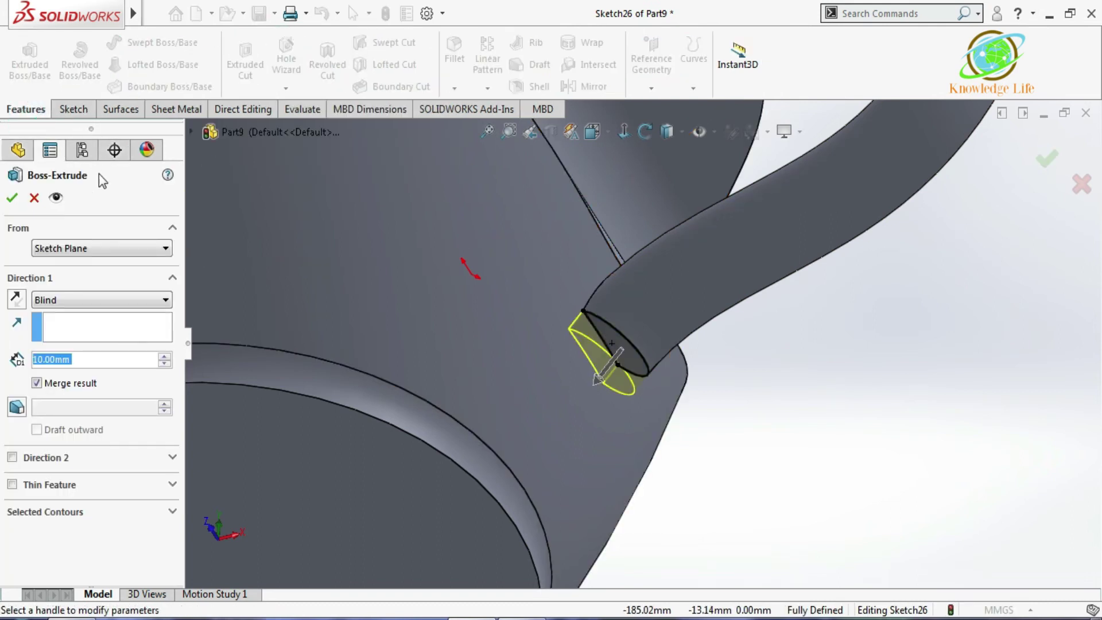
left_click(121, 300)
left_click(122, 337)
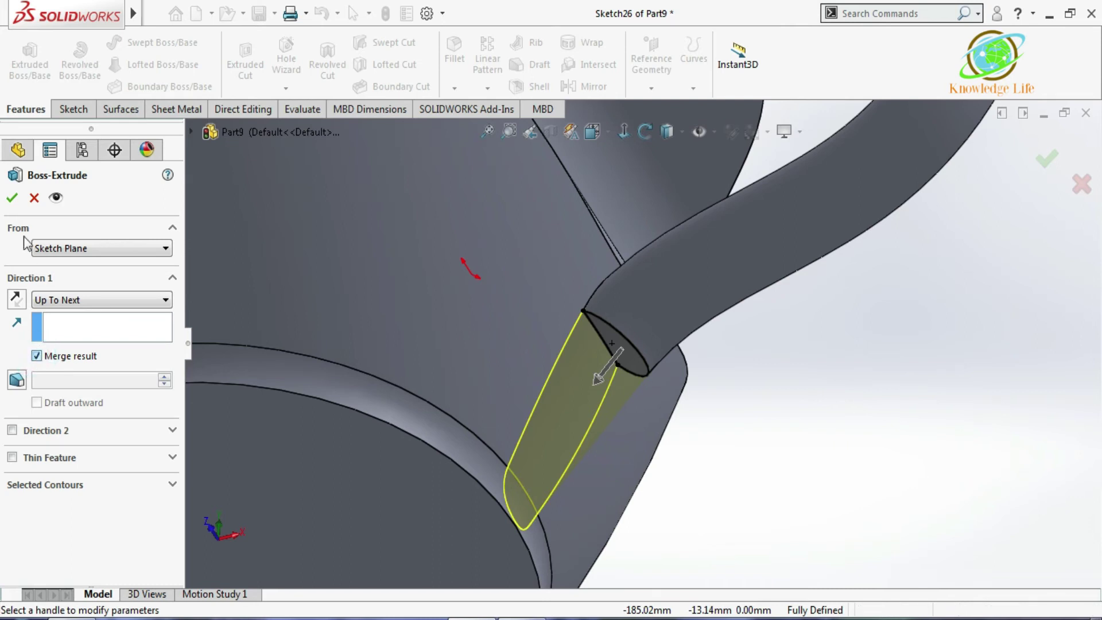
key("Return")
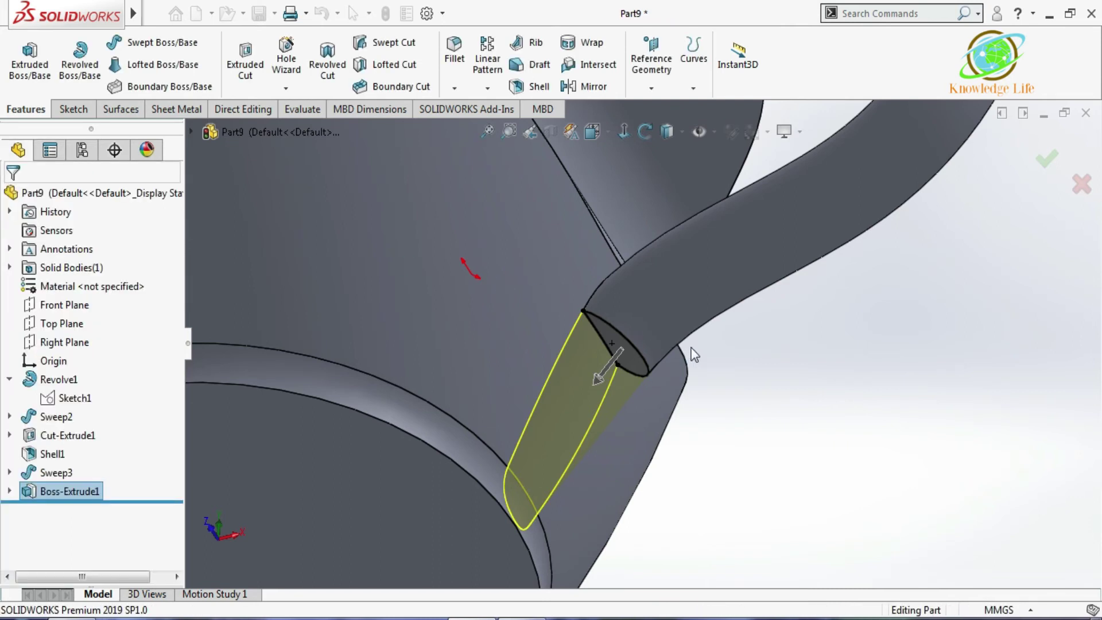
Step: Show Sketch1, the original profile sketch of the revolved body
mouse_move(660, 227)
middle_mouse_down()
mouse_move(704, 339)
mouse_move(668, 278)
mouse_move(631, 270)
middle_mouse_up()
scroll(669, 271, "up", 3)
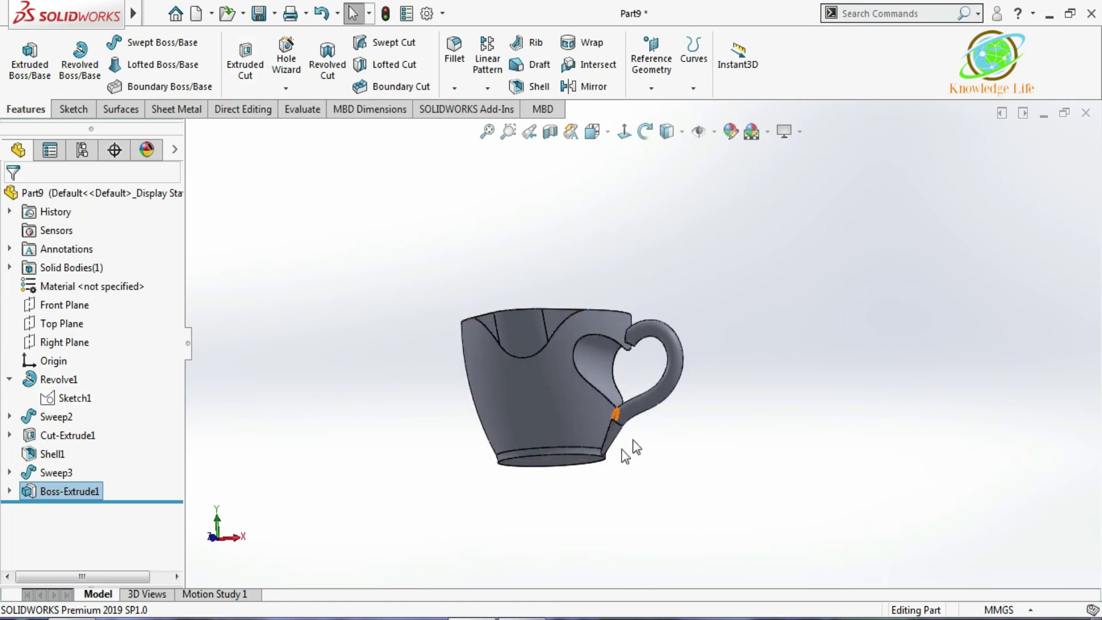
left_click(71, 402)
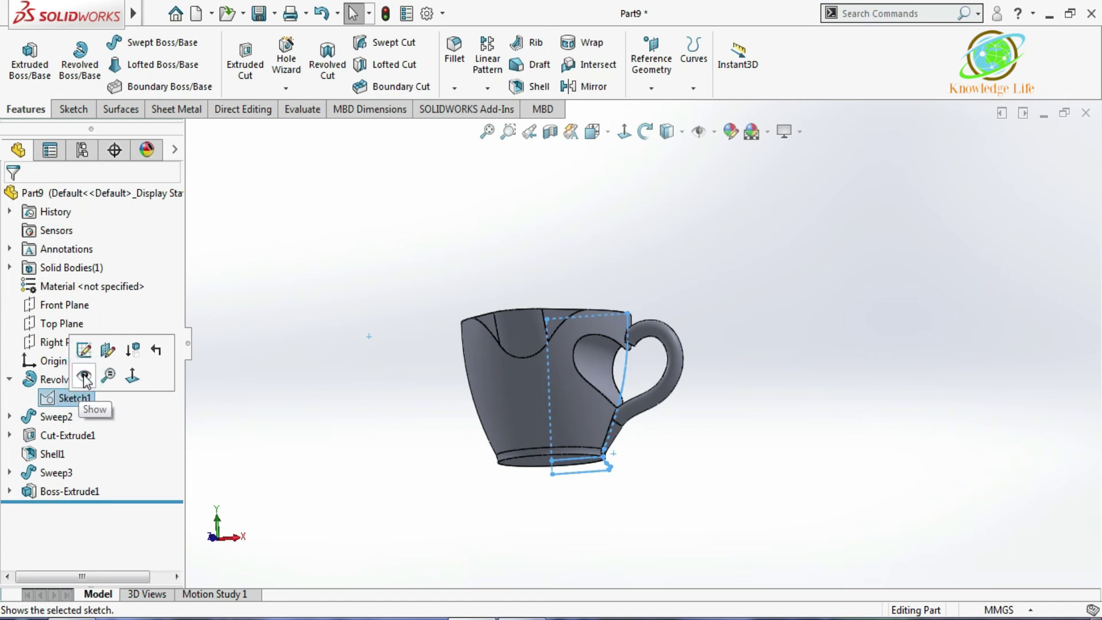
left_click(85, 377)
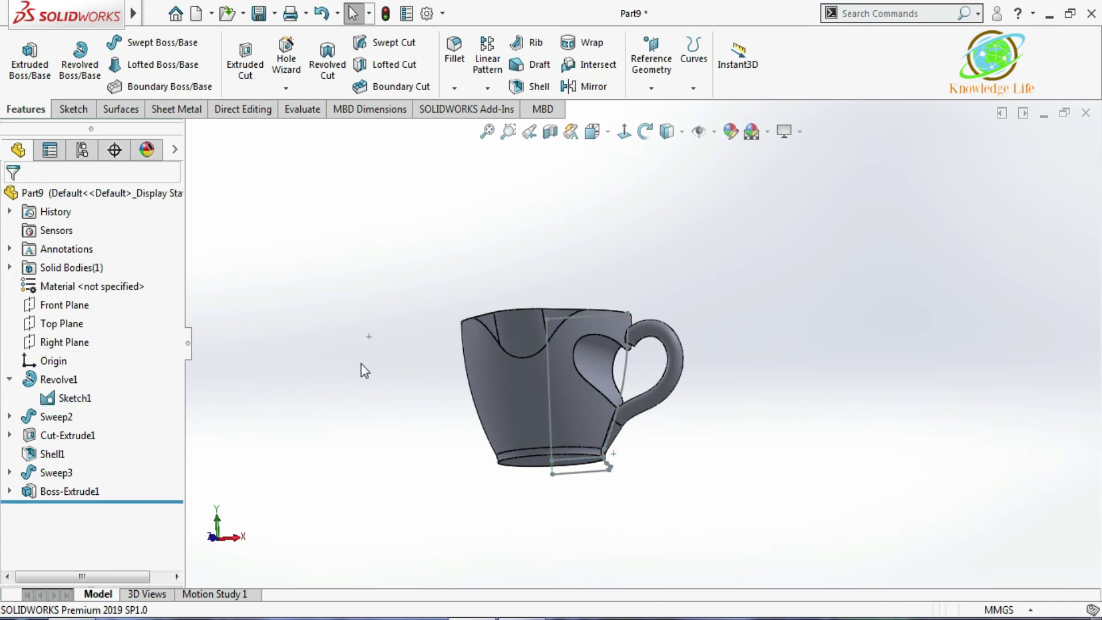
Step: Revolve the lower base region of Sketch1 by 360° about the sketch's vertical centre line, merging the result
left_click(80, 57)
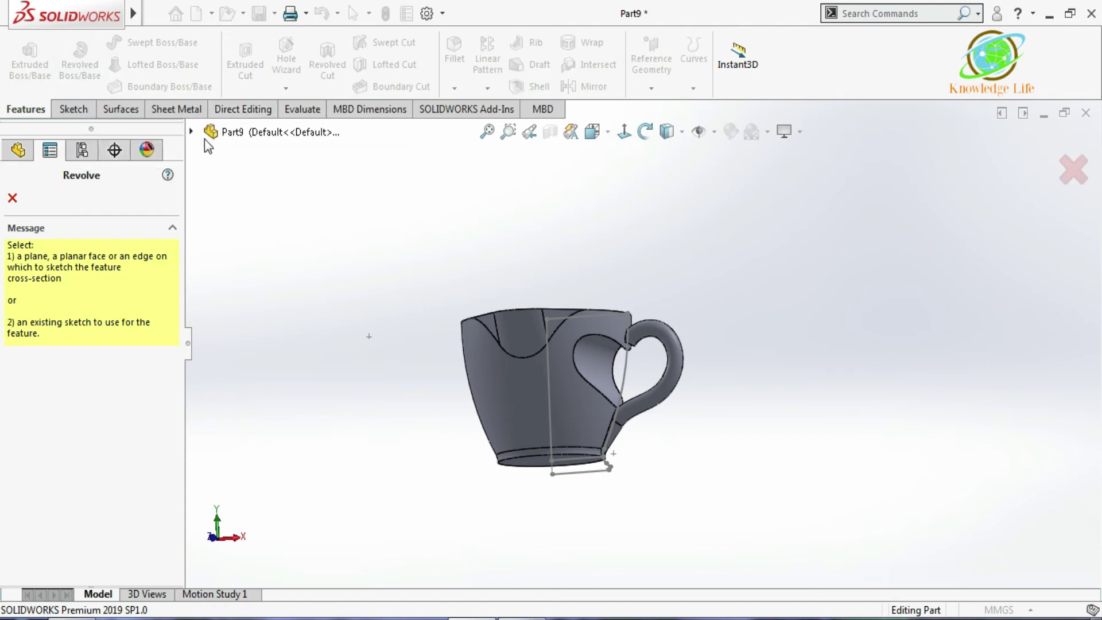
left_click(191, 132)
left_click(209, 317)
left_click(267, 338)
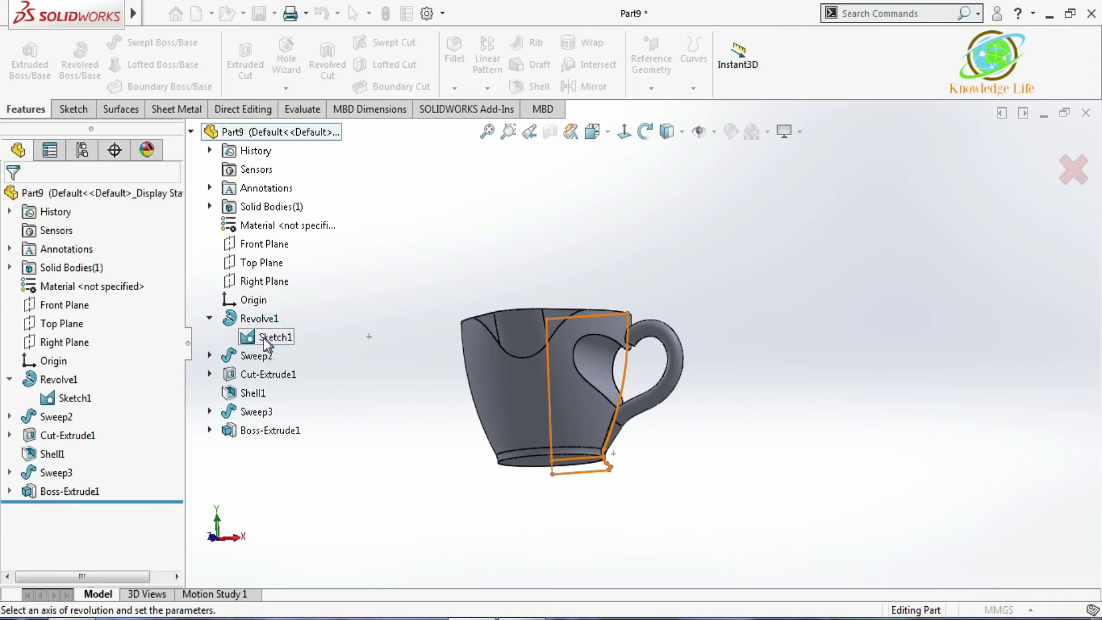
left_click(78, 460)
scroll(538, 452, "down", 5)
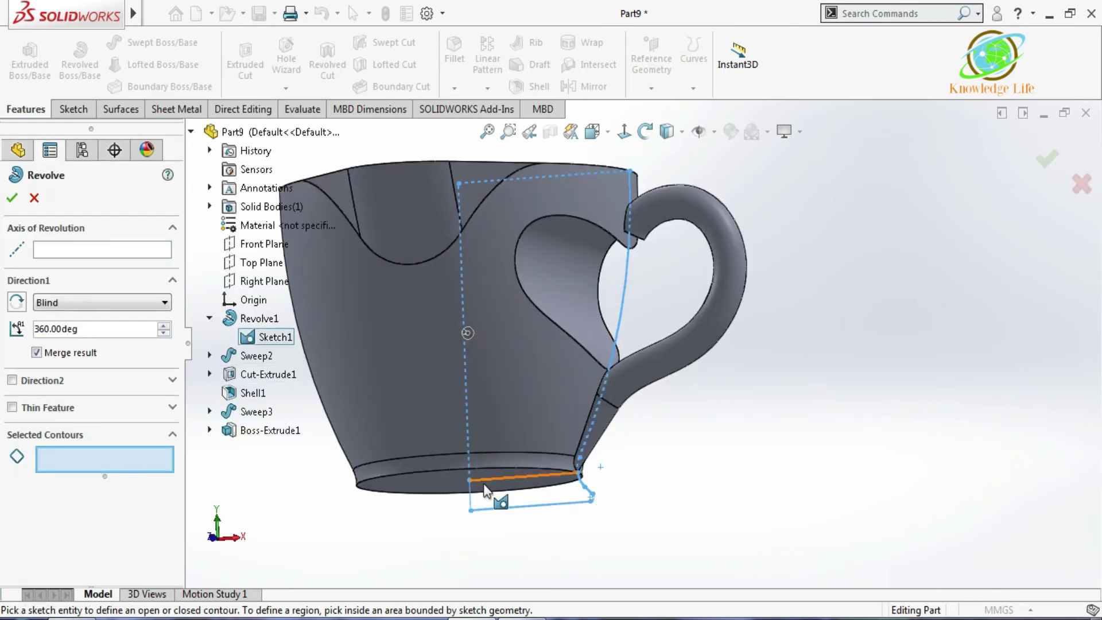
scroll(483, 489, "down", 3)
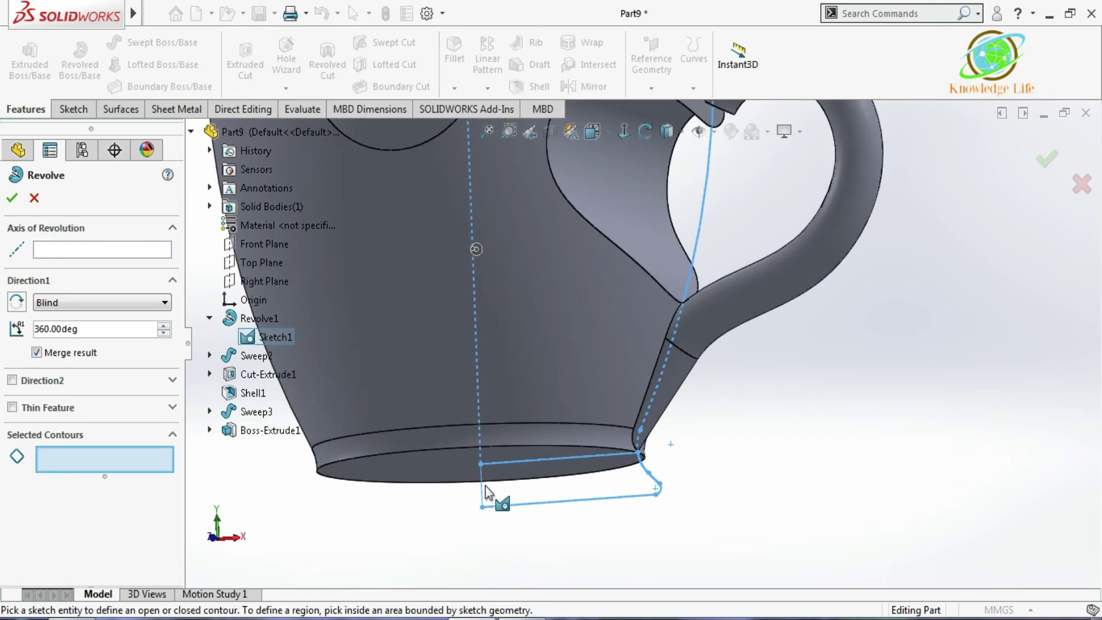
left_click(514, 494)
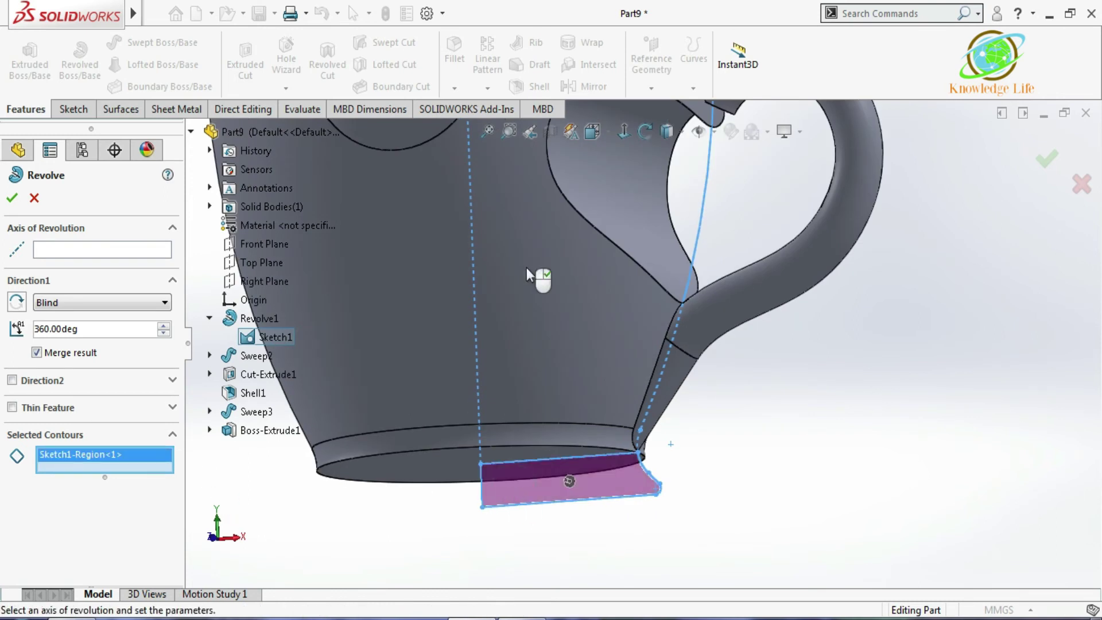
left_click(141, 249)
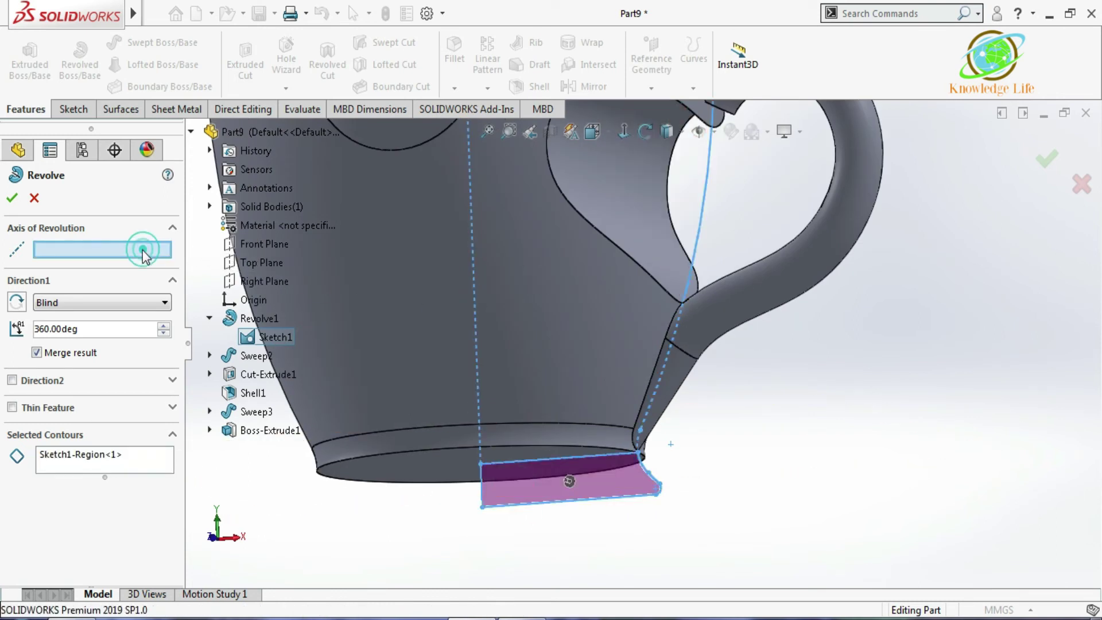
left_click(476, 273)
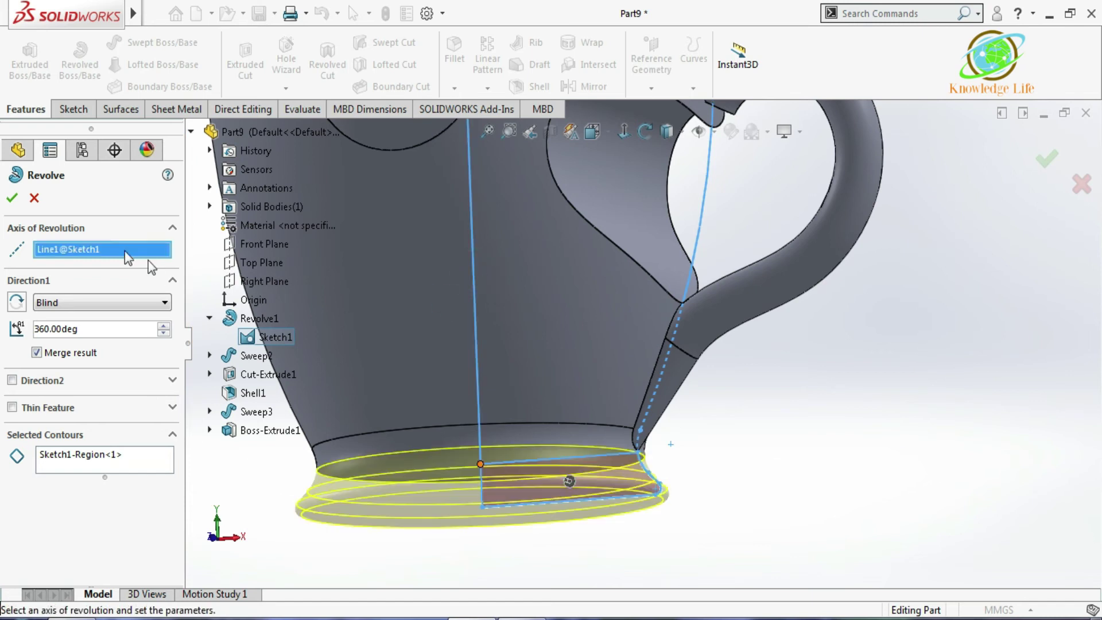
left_click(13, 199)
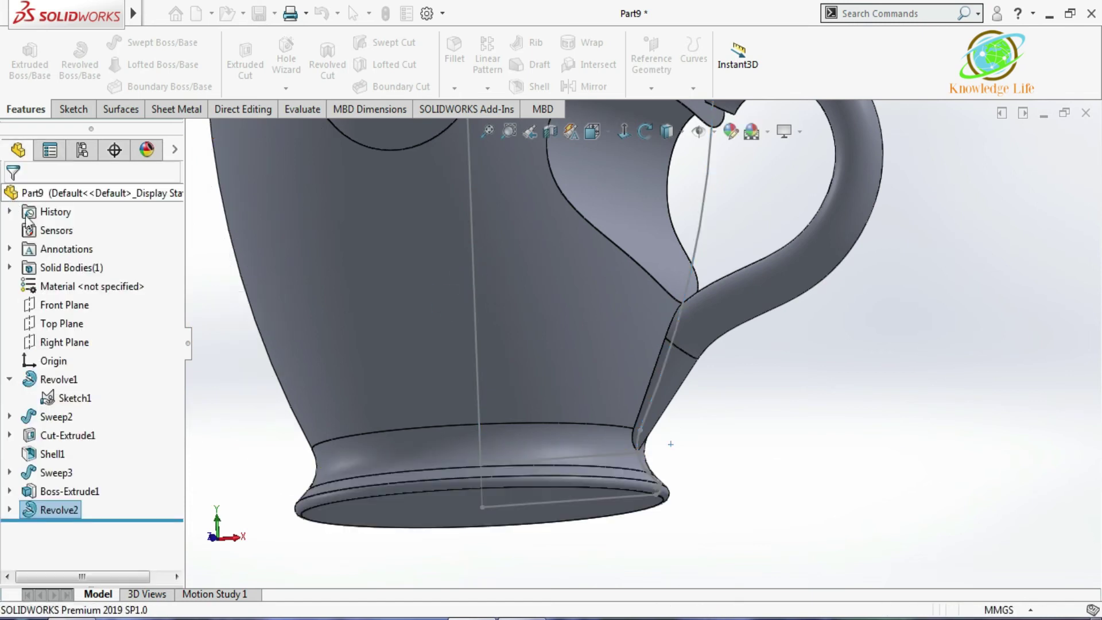
Step: Hide Sketch1 under the body's first revolve feature
scroll(797, 367, "up", 5)
middle_click_drag(776, 353, 729, 365)
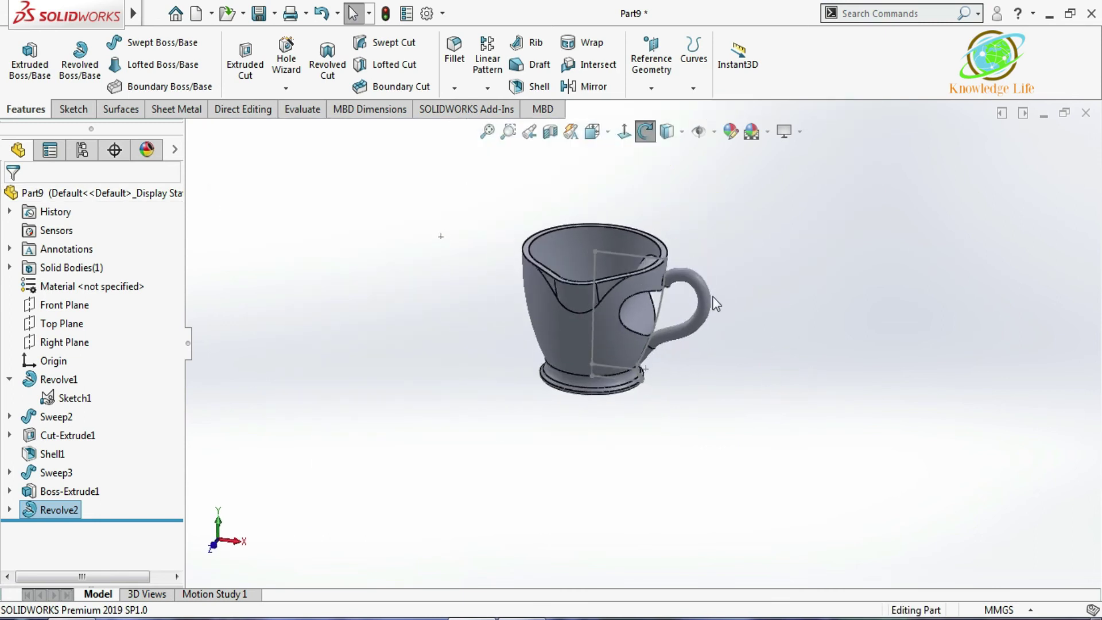
scroll(729, 365, "down", 3)
left_click(73, 397)
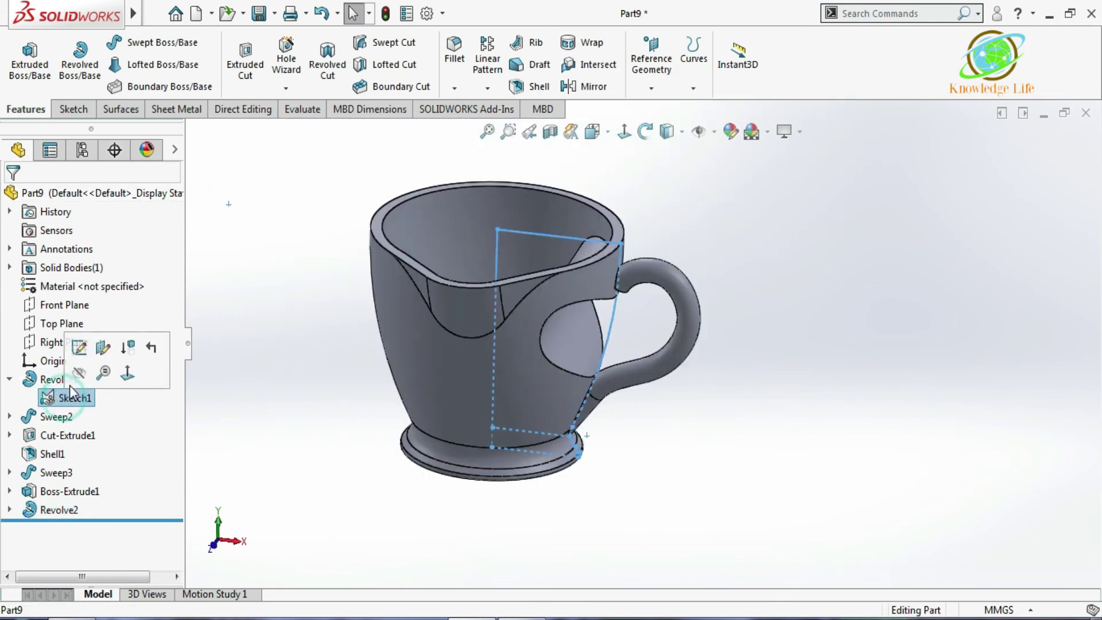
left_click(57, 356)
Step: Fillet the outer edge loop of the cup's side notch with a 10 mm symmetric radius
middle_click_drag(241, 370, 580, 360)
scroll(767, 259, "down", 2)
left_click(454, 48)
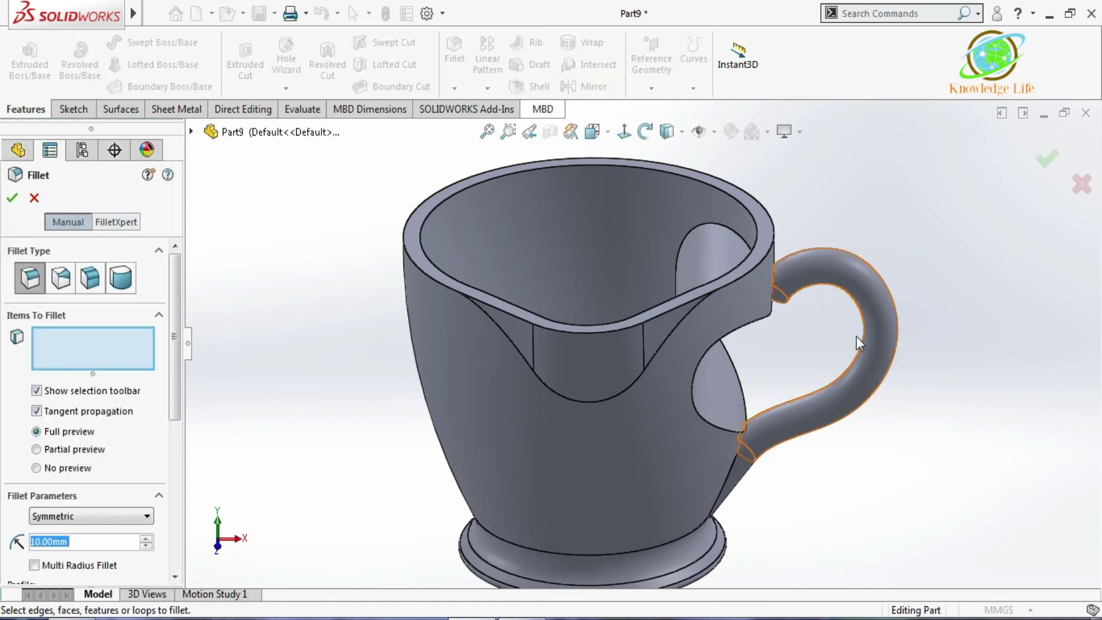
left_click(743, 335)
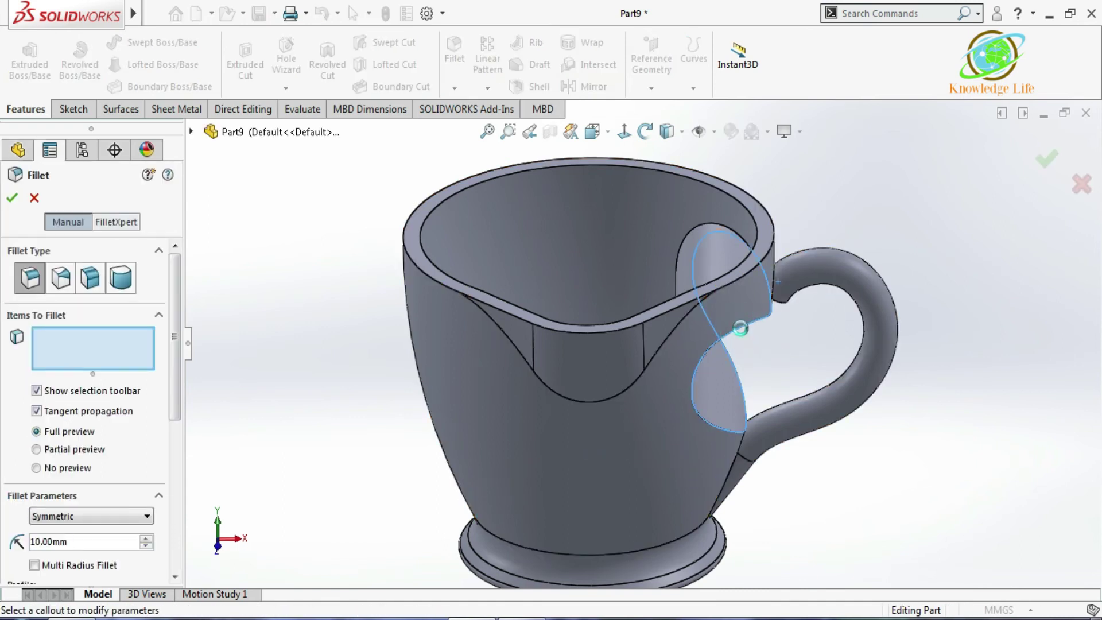
left_click(744, 335)
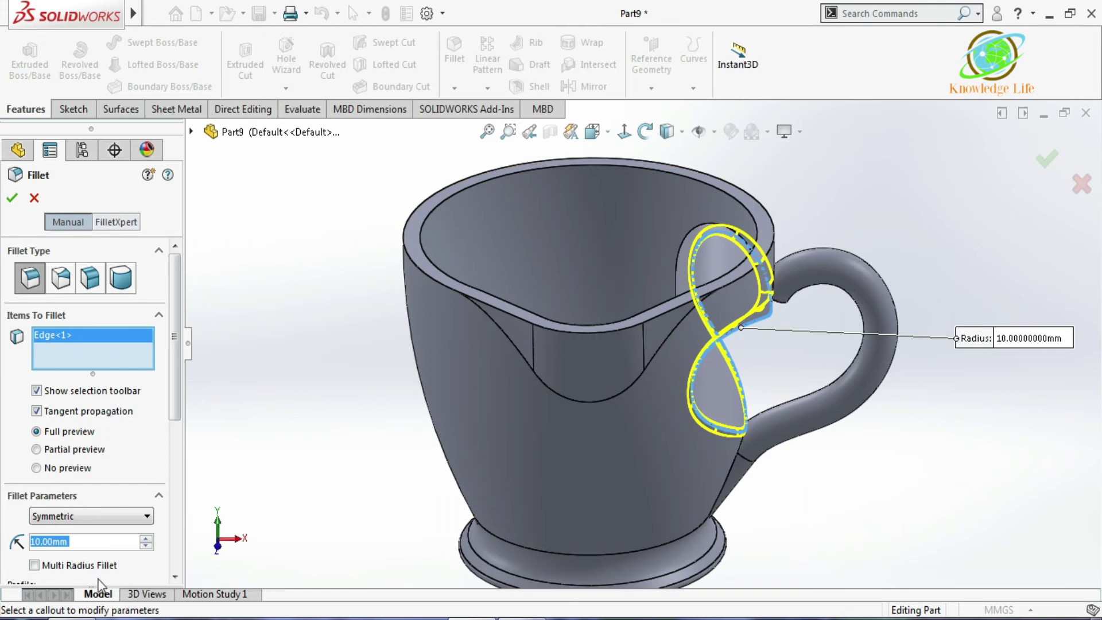
left_click_drag(81, 542, 4, 543)
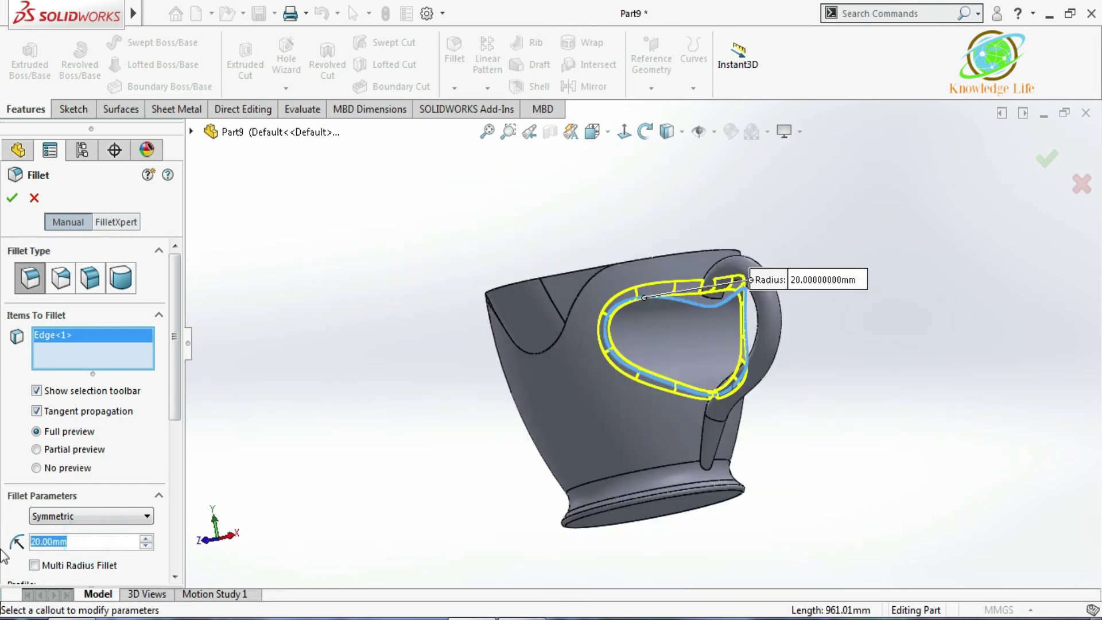
type("10")
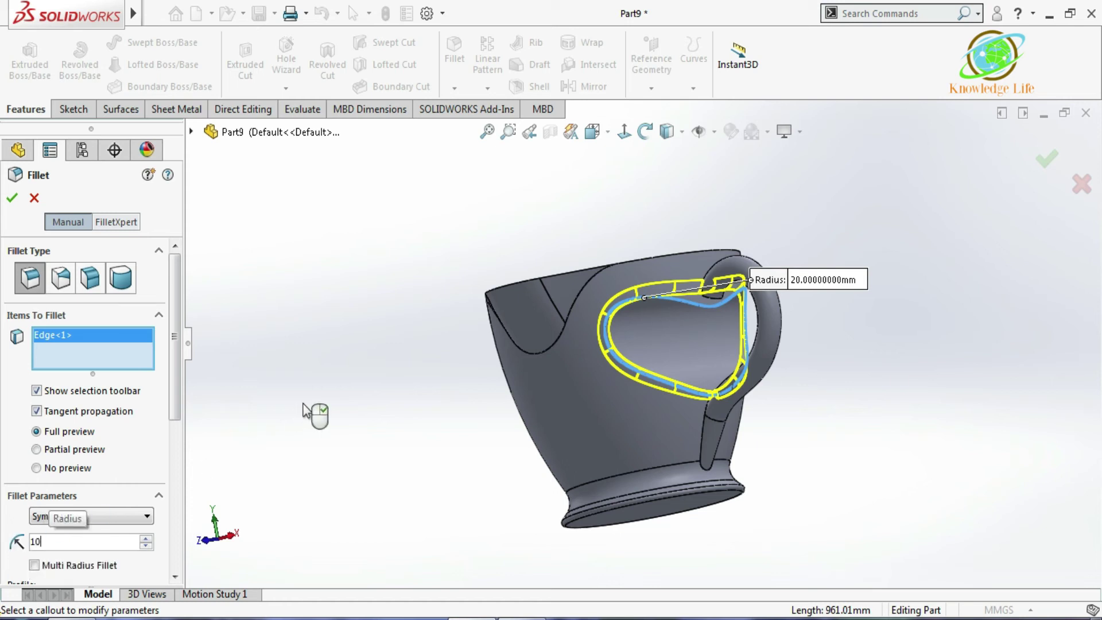
key("Return")
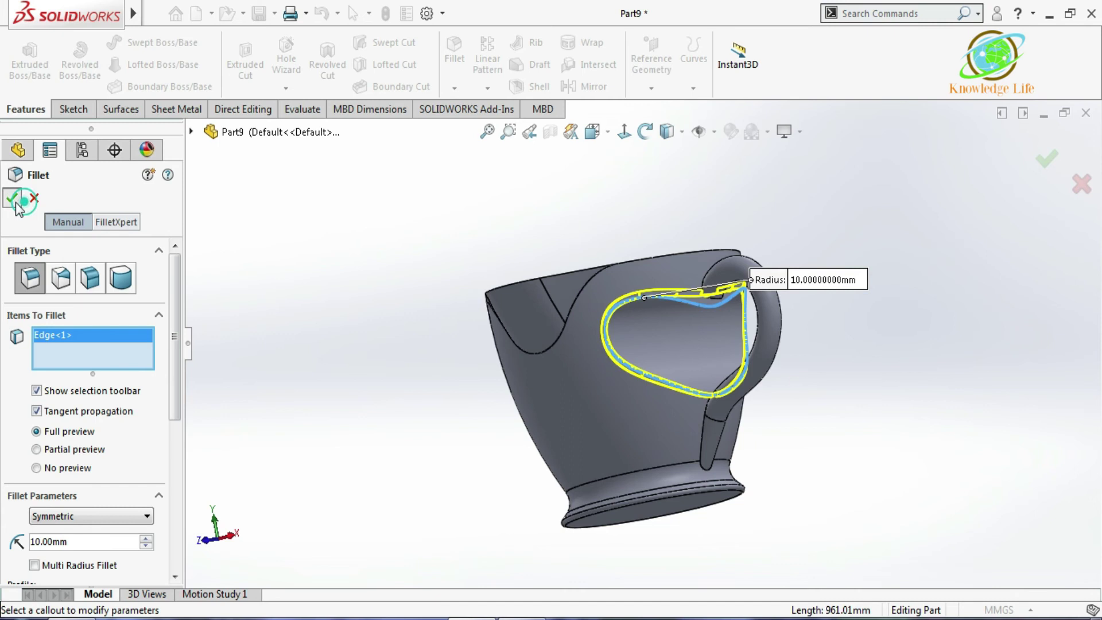
left_click(12, 197)
Step: Fillet the short edge at the handle's upper end, beside the notch, with a 10 mm radius
key("ctrl+1")
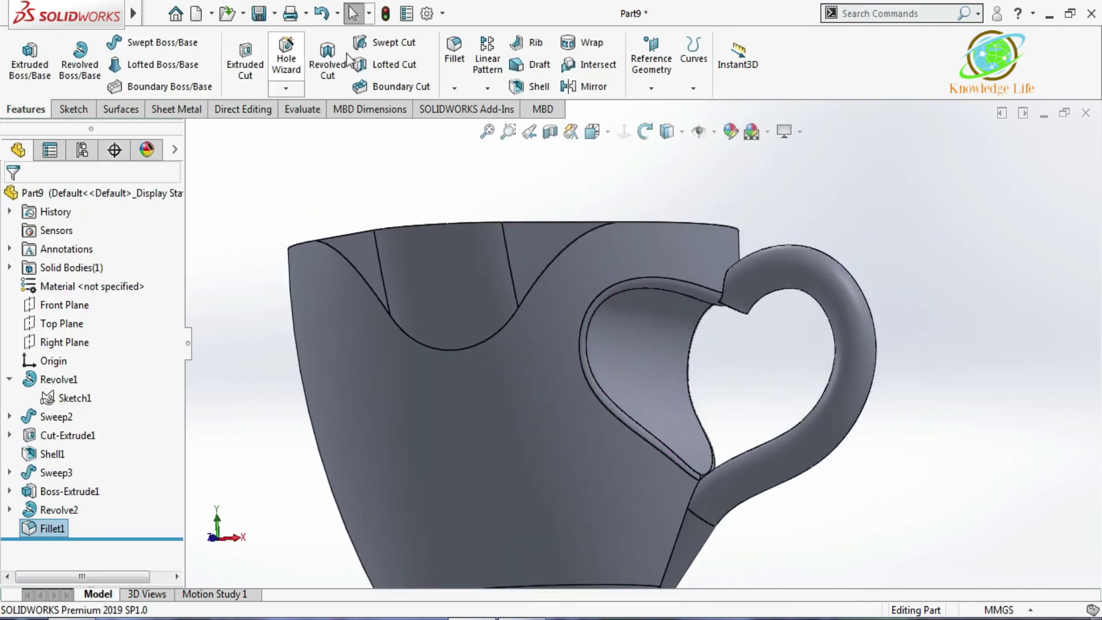
left_click(741, 318)
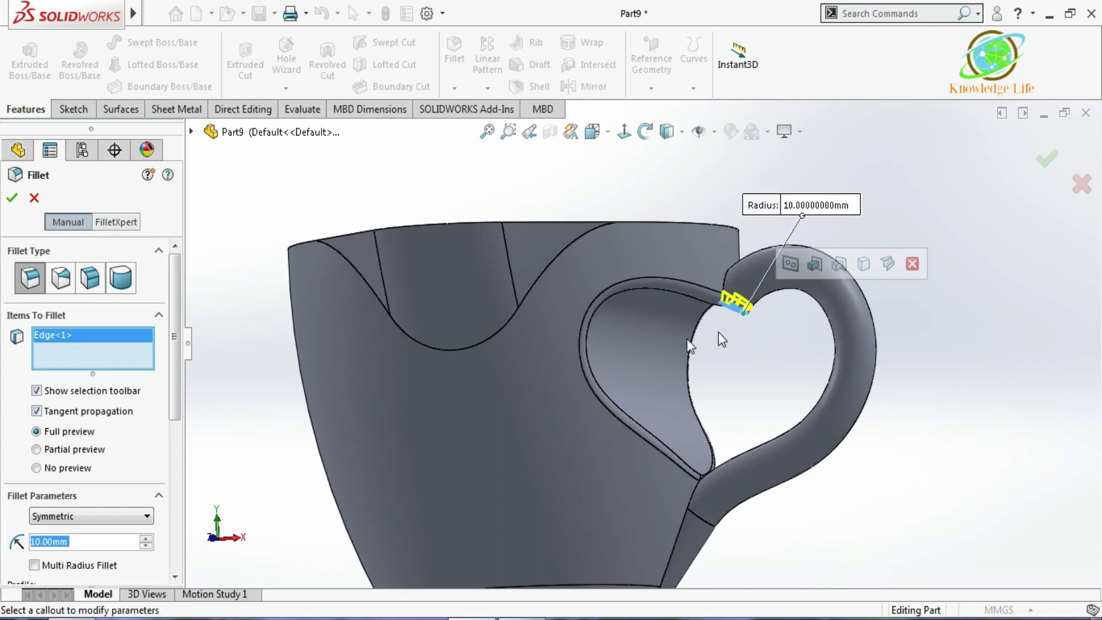
right_click(487, 294)
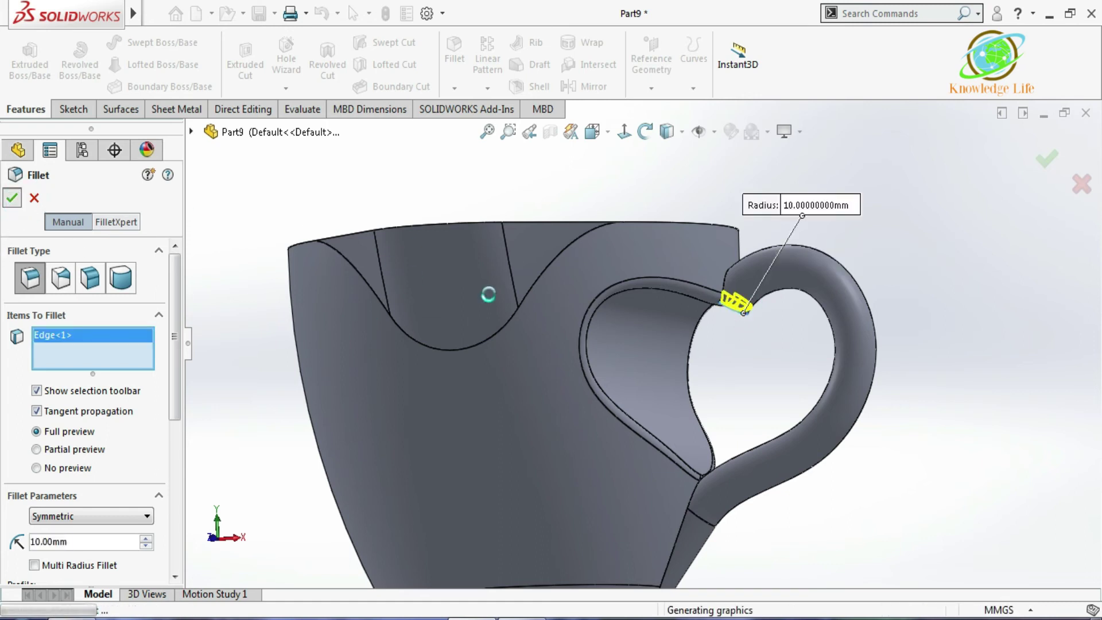
Step: Examine the cup's wall, floor and base in a section view cut on the Front Plane, then close the section
middle_click_drag(742, 371, 580, 172)
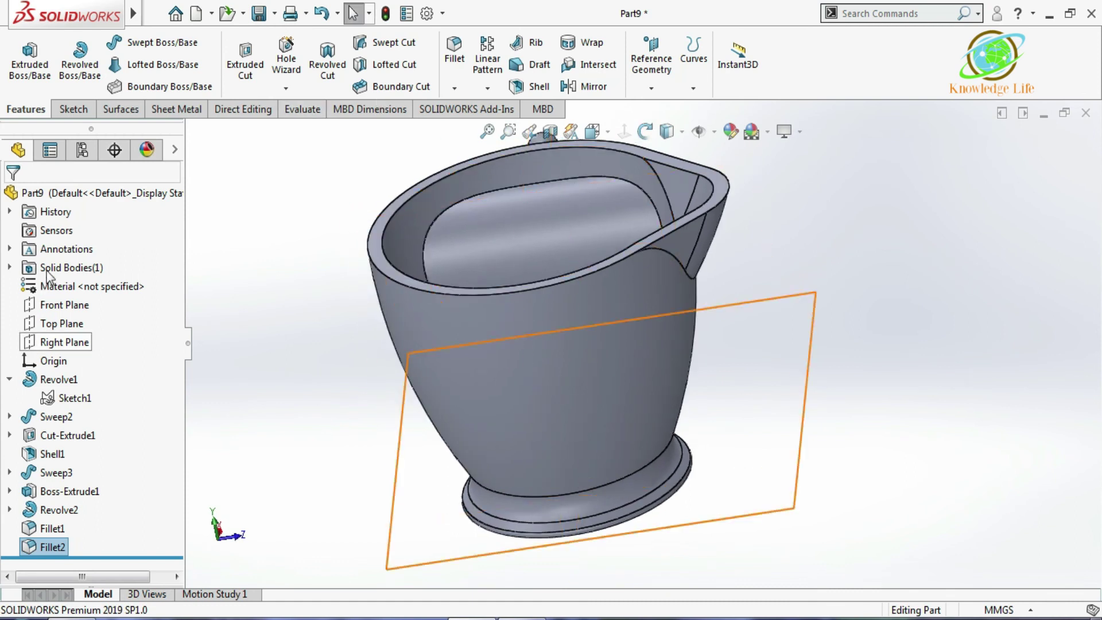
left_click(549, 136)
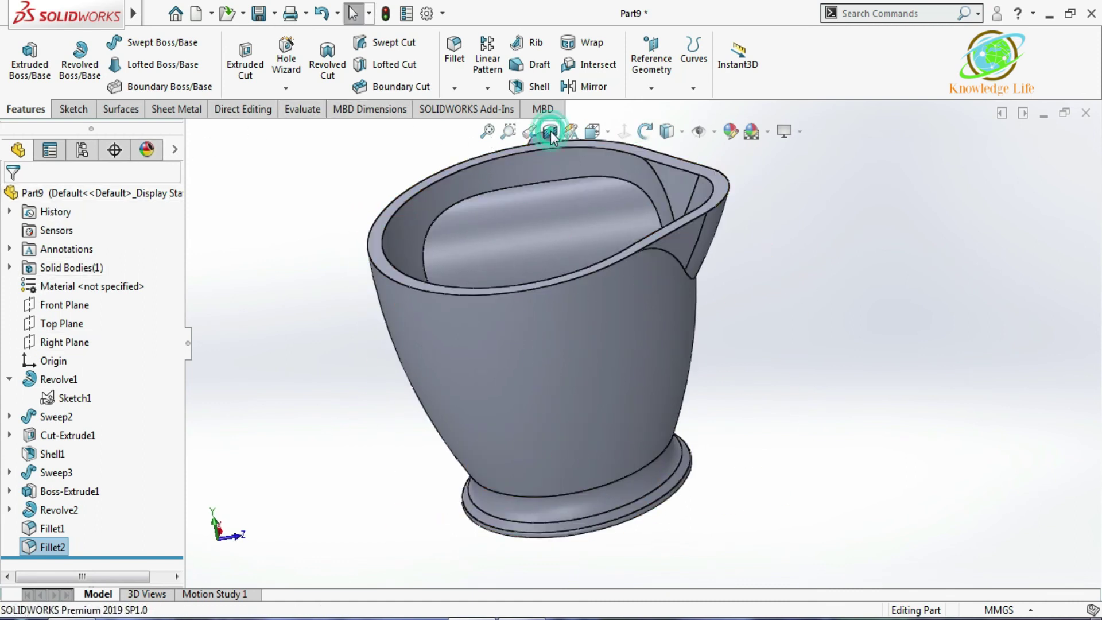
middle_click_drag(812, 327, 587, 466)
scroll(616, 397, "down", 3)
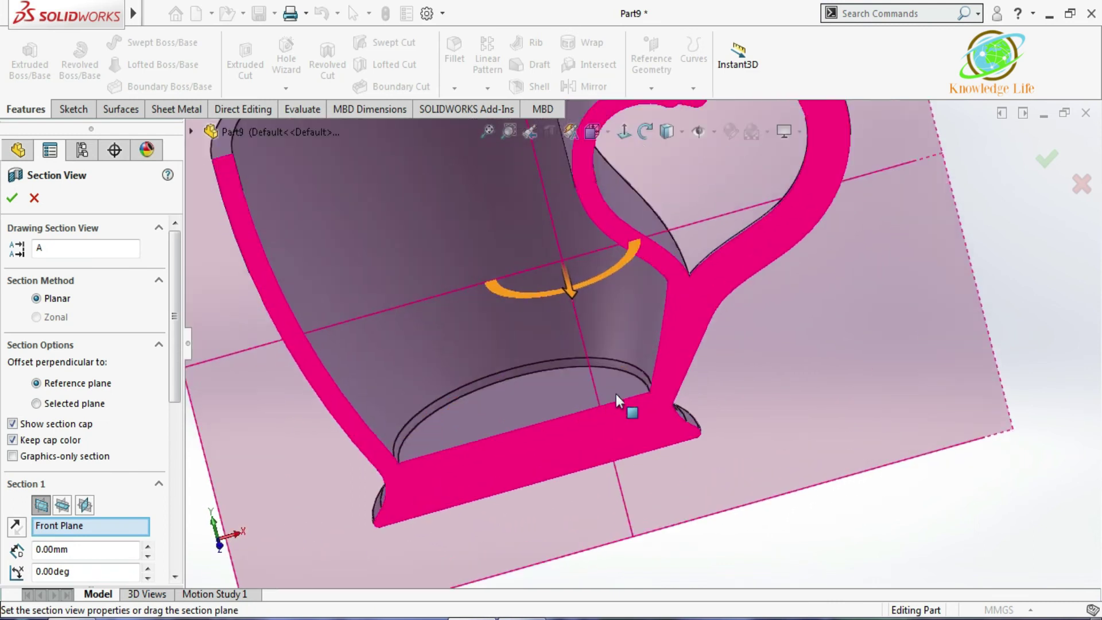
middle_click_drag(540, 415, 660, 374)
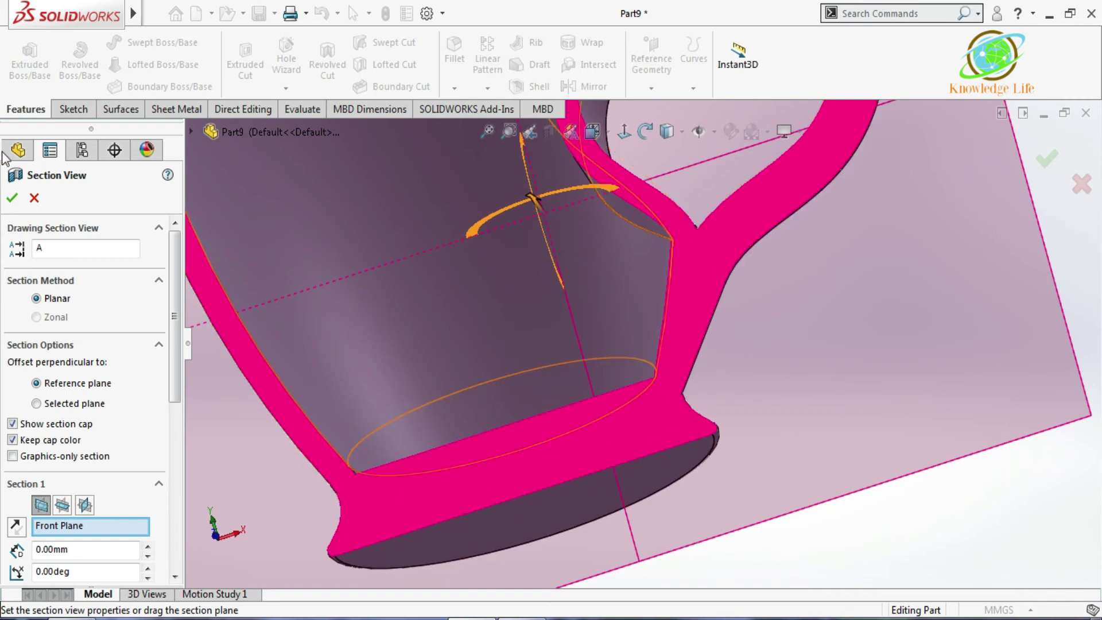
left_click(33, 198)
Step: Fillet the narrow ring face around the cup's inner floor with a 30 mm radius
scroll(598, 346, "up", 5)
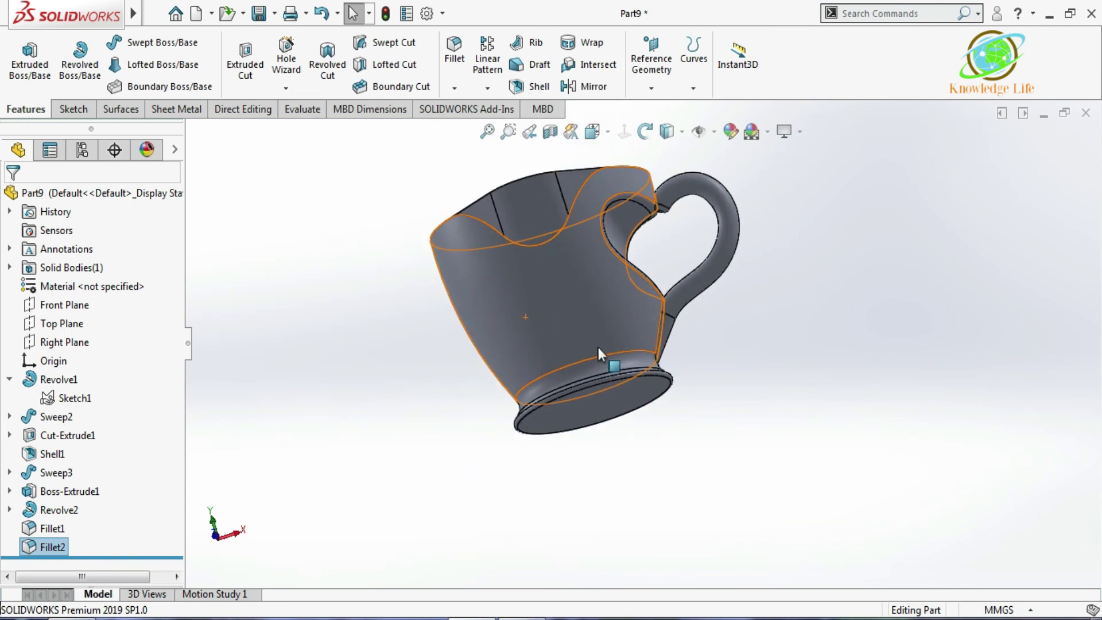
middle_click_drag(674, 330, 664, 345)
scroll(598, 306, "down", 8)
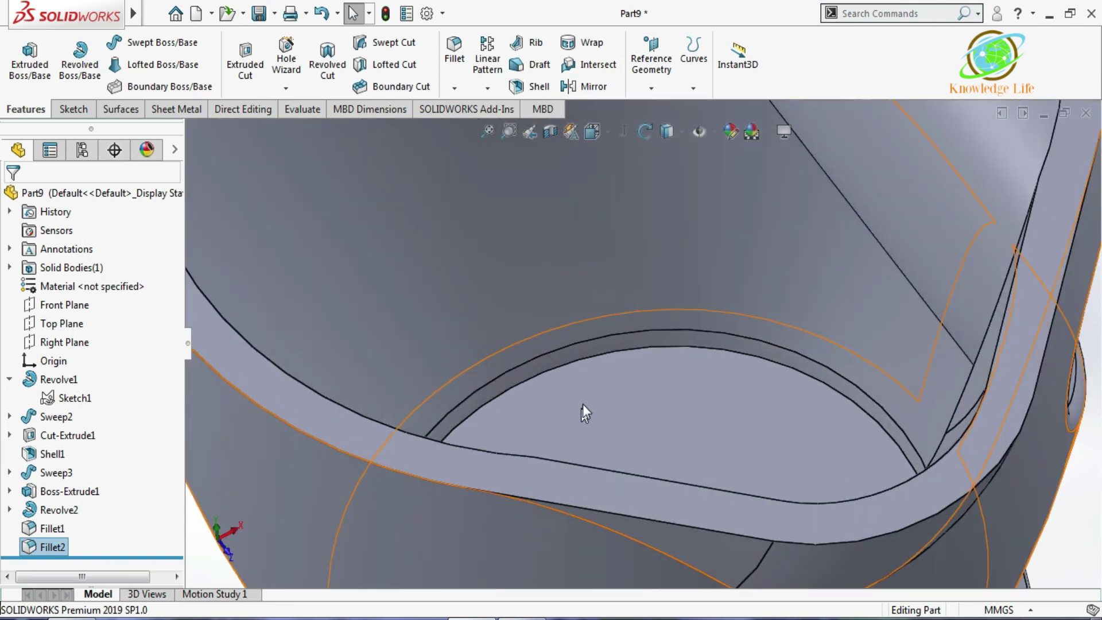
left_click_drag(584, 382, 568, 367)
key("Escape")
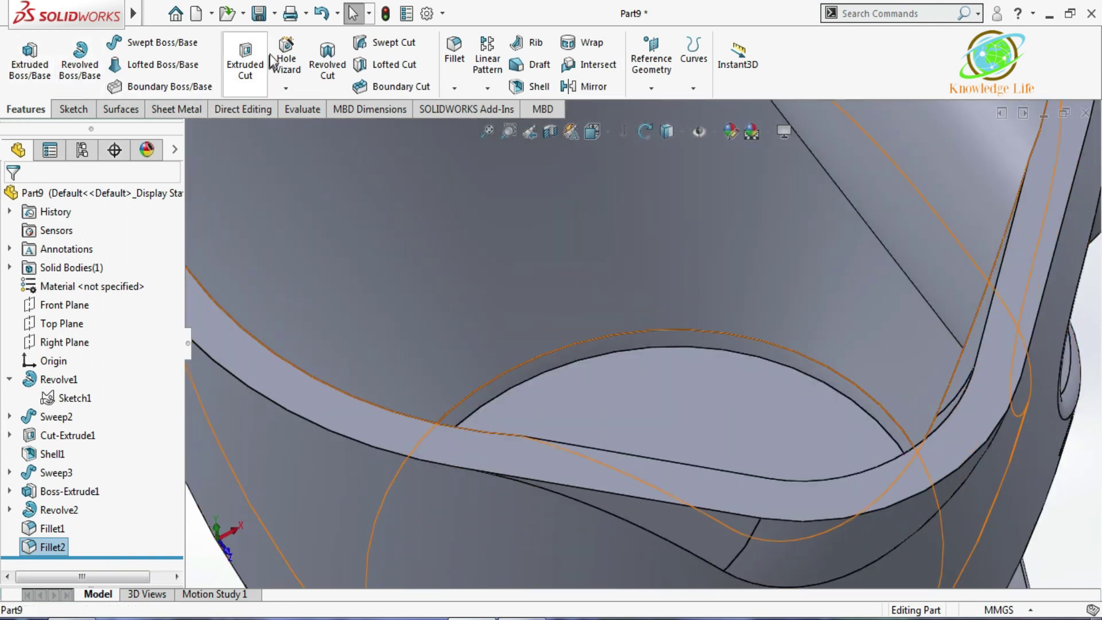
left_click(455, 47)
left_click(655, 342)
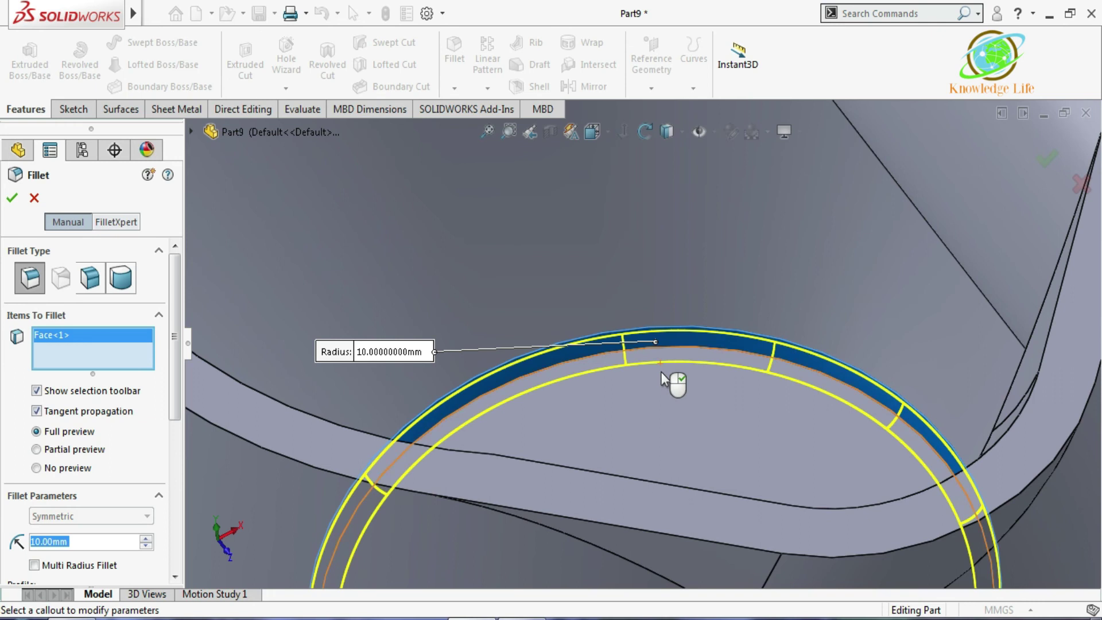
scroll(660, 371, "up", 2)
left_click(145, 539)
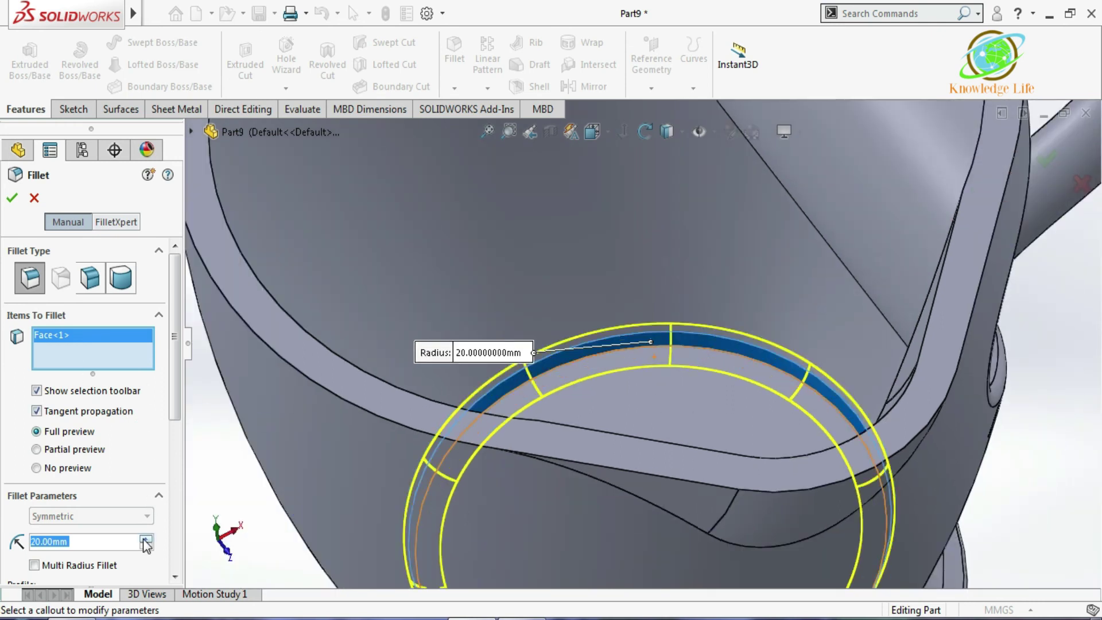
left_click(145, 540)
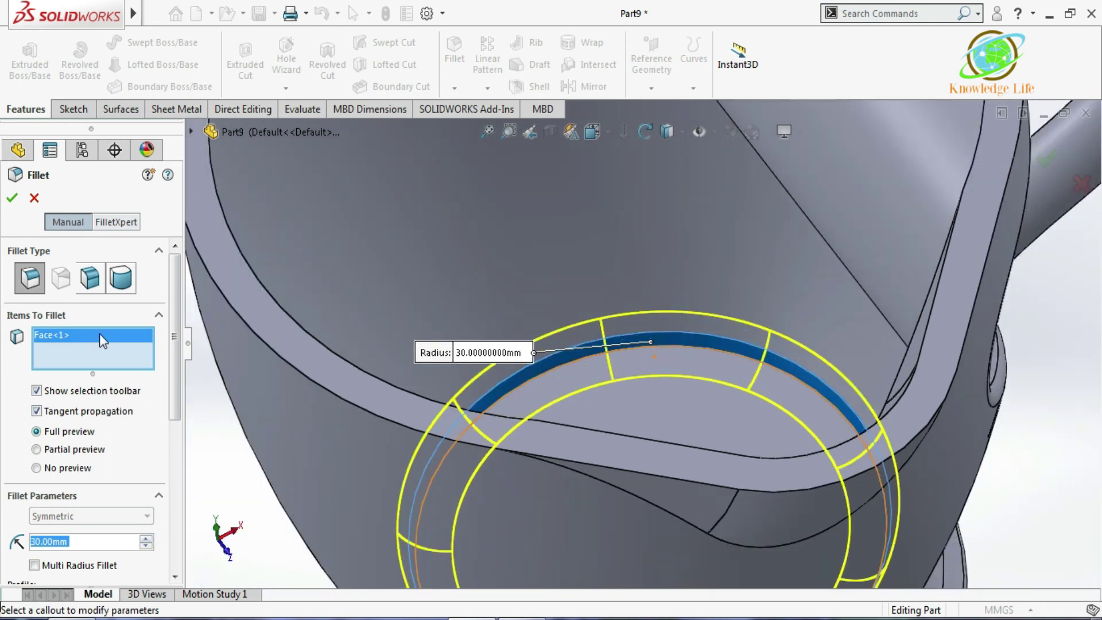
left_click(15, 205)
scroll(512, 294, "up", 3)
middle_click_drag(564, 324, 583, 246)
scroll(590, 327, "up", 3)
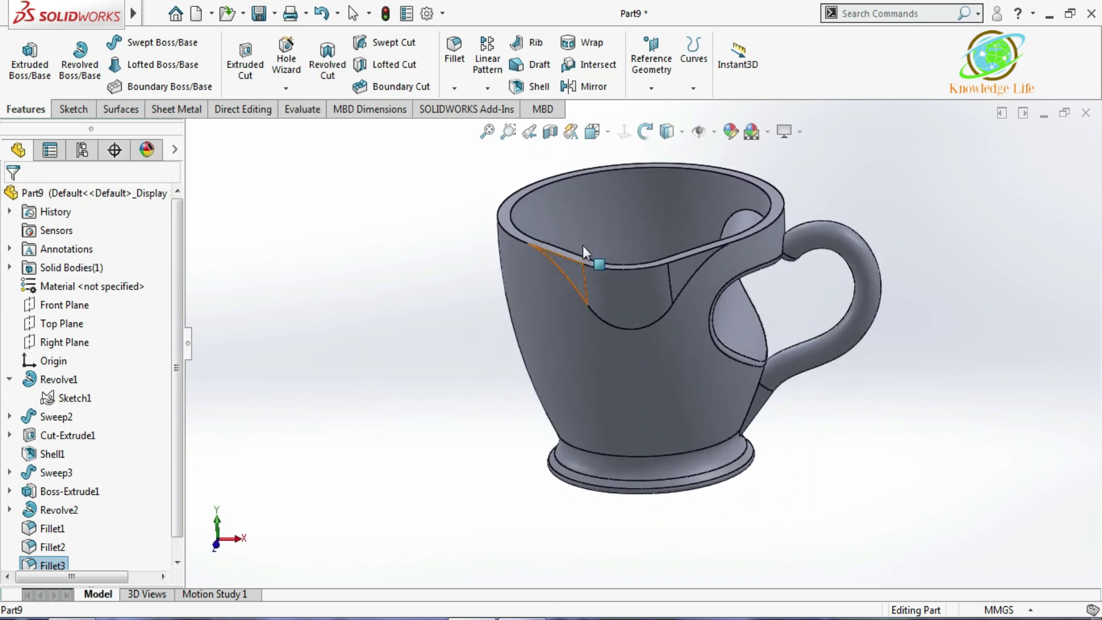
scroll(583, 246, "up", 3)
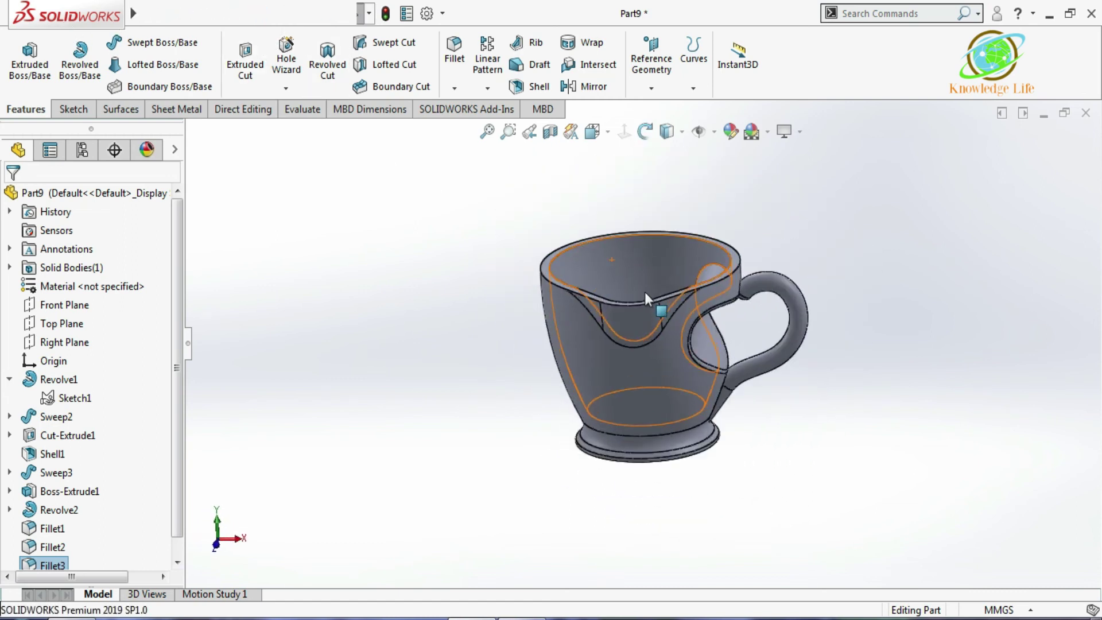
scroll(638, 262, "up", 2)
middle_click_drag(670, 262, 704, 294)
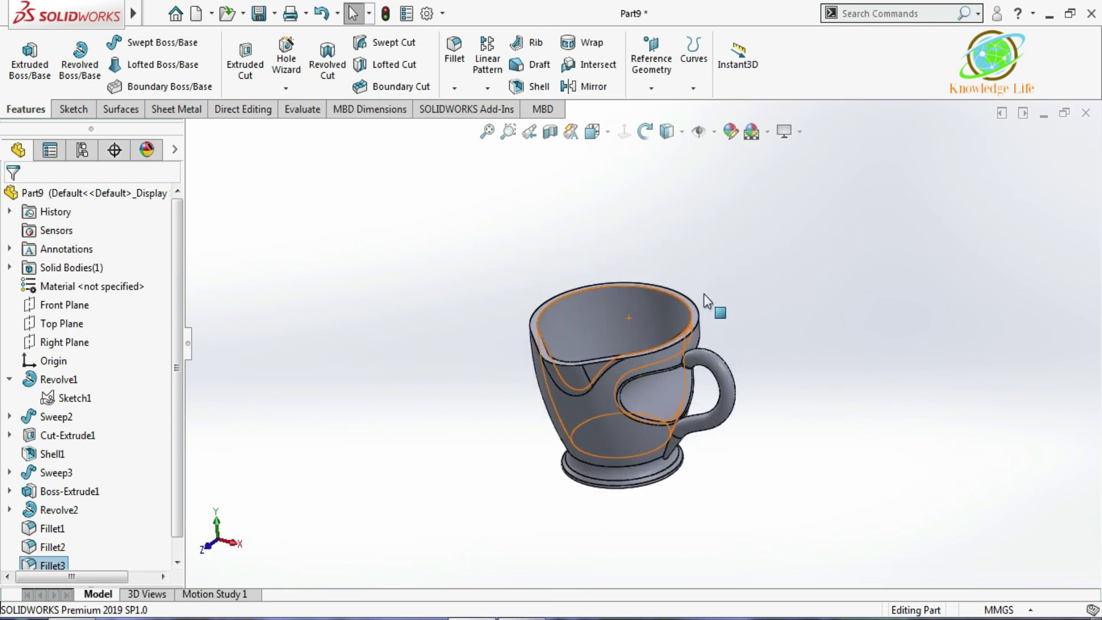
scroll(703, 294, "down", 3)
Step: Add a 15 mm dome with reversed direction to the circular floor face inside the cup
mouse_move(30, 21)
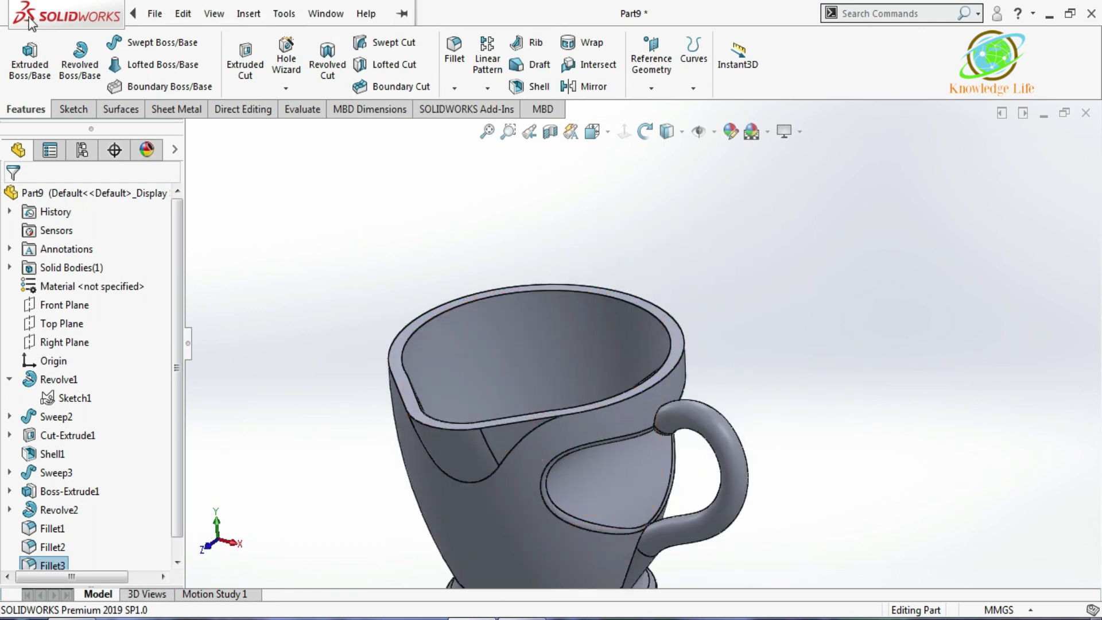
left_click(249, 16)
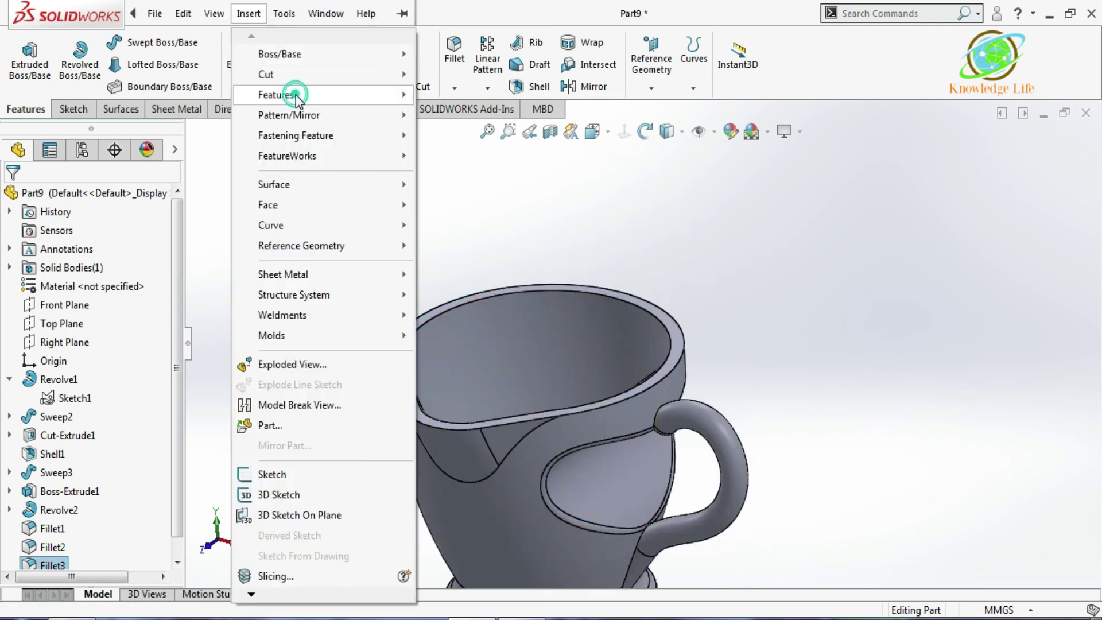
mouse_move(291, 94)
left_click(455, 260)
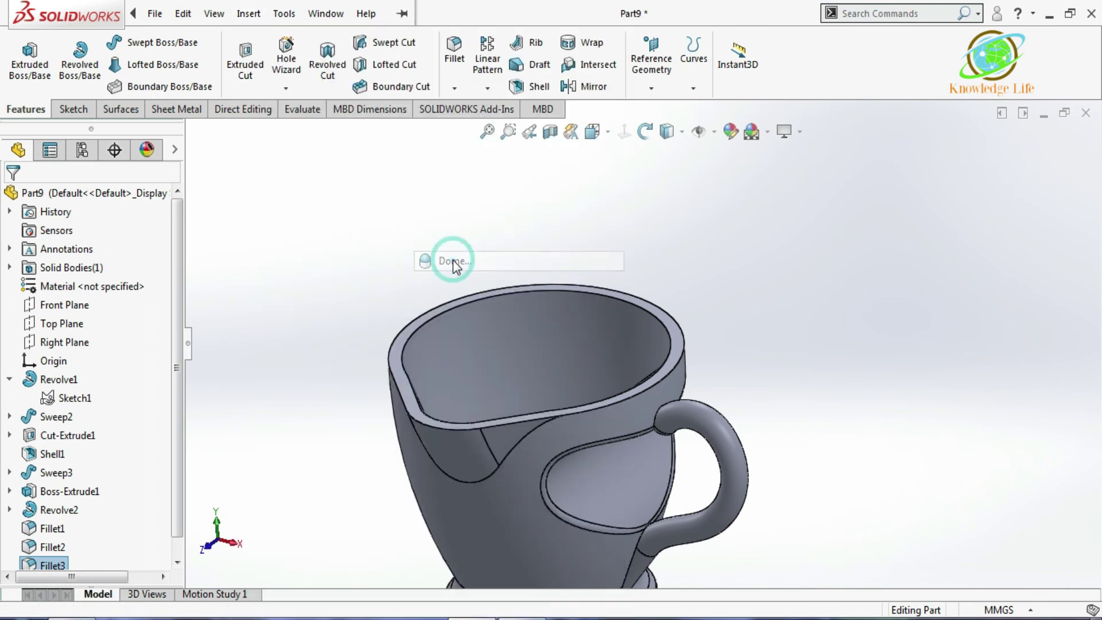
scroll(528, 244, "up", 5)
middle_click_drag(671, 364, 696, 462)
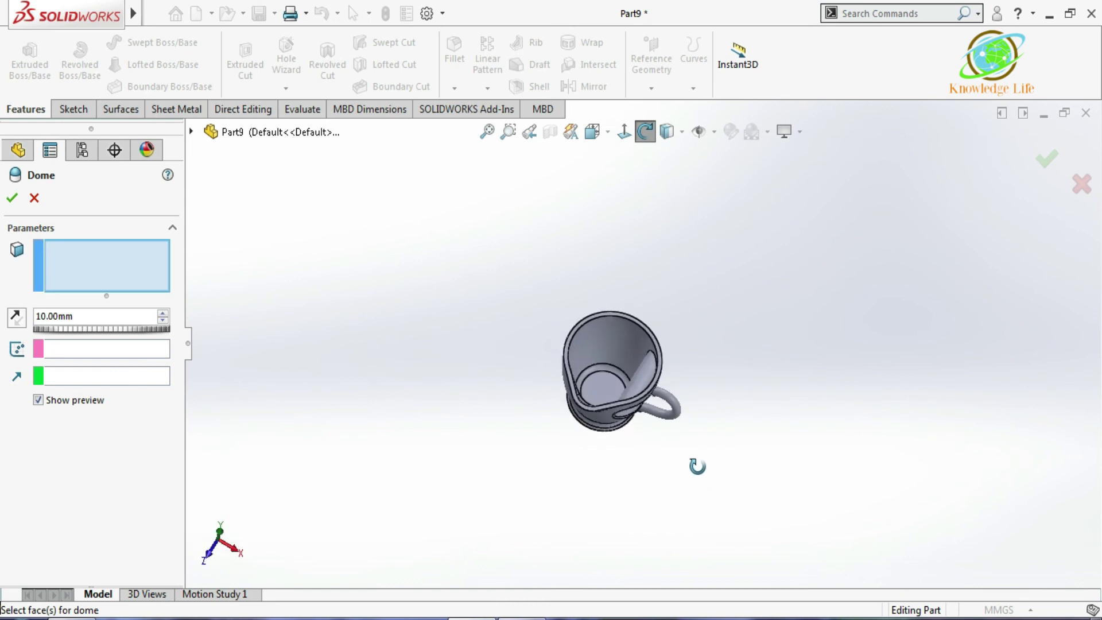
scroll(625, 381, "down", 3)
scroll(625, 381, "down", 2)
left_click(593, 401)
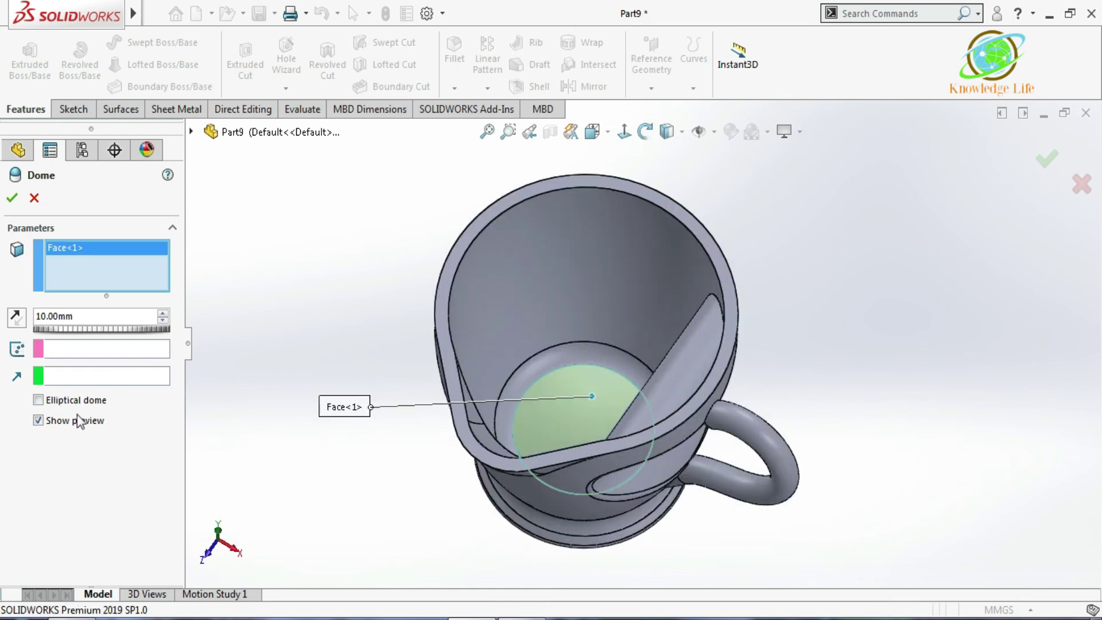
scroll(436, 382, "down", 3)
middle_click_drag(529, 329, 659, 397)
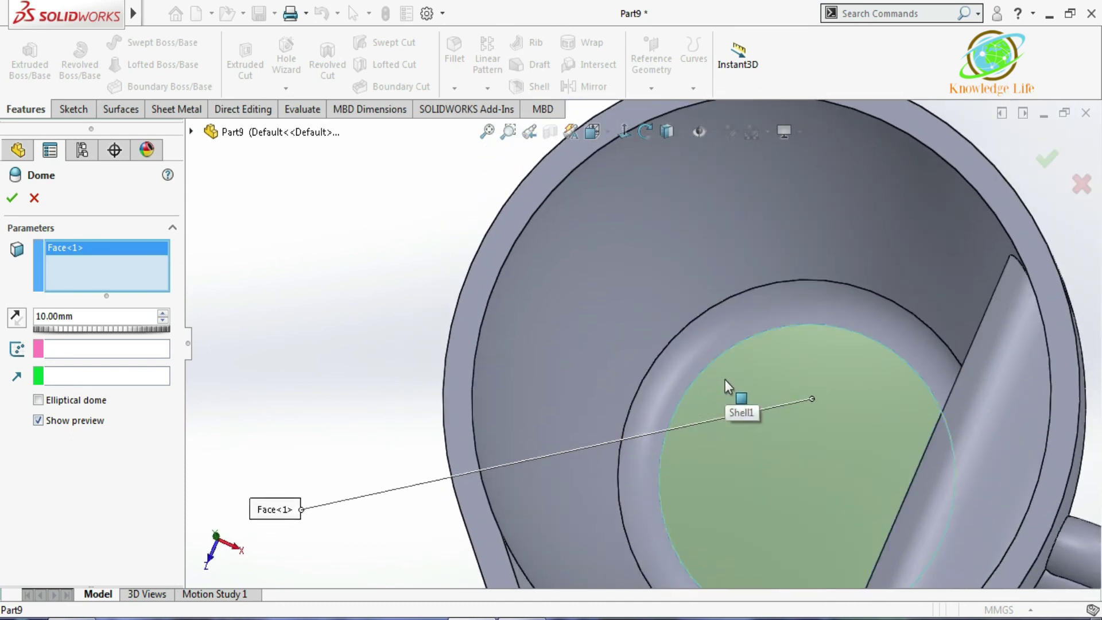
left_click(18, 321)
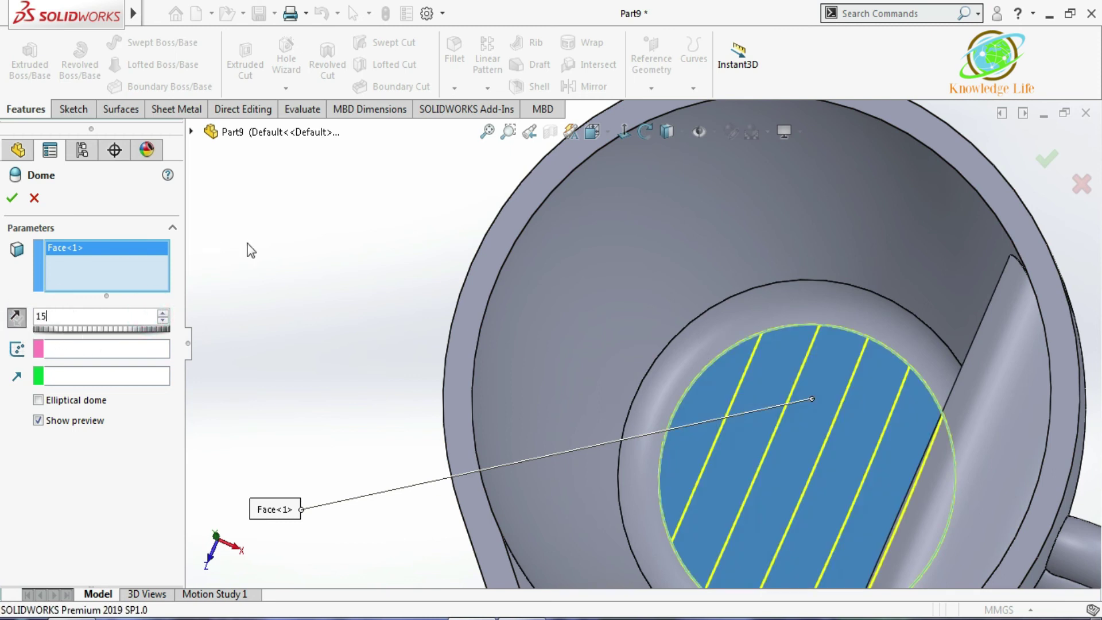
left_click(12, 198)
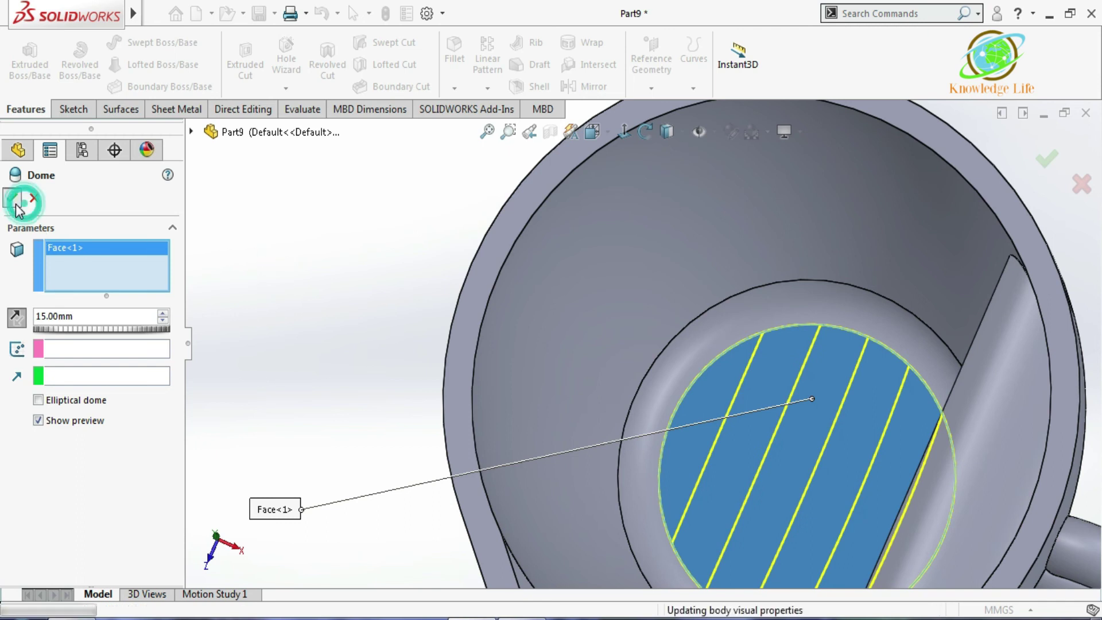
Step: Add a 25 mm dome with reversed direction to the circular face on the underside of the base
scroll(417, 339, "up", 2)
scroll(448, 350, "up", 1)
middle_click_drag(562, 367, 645, 357)
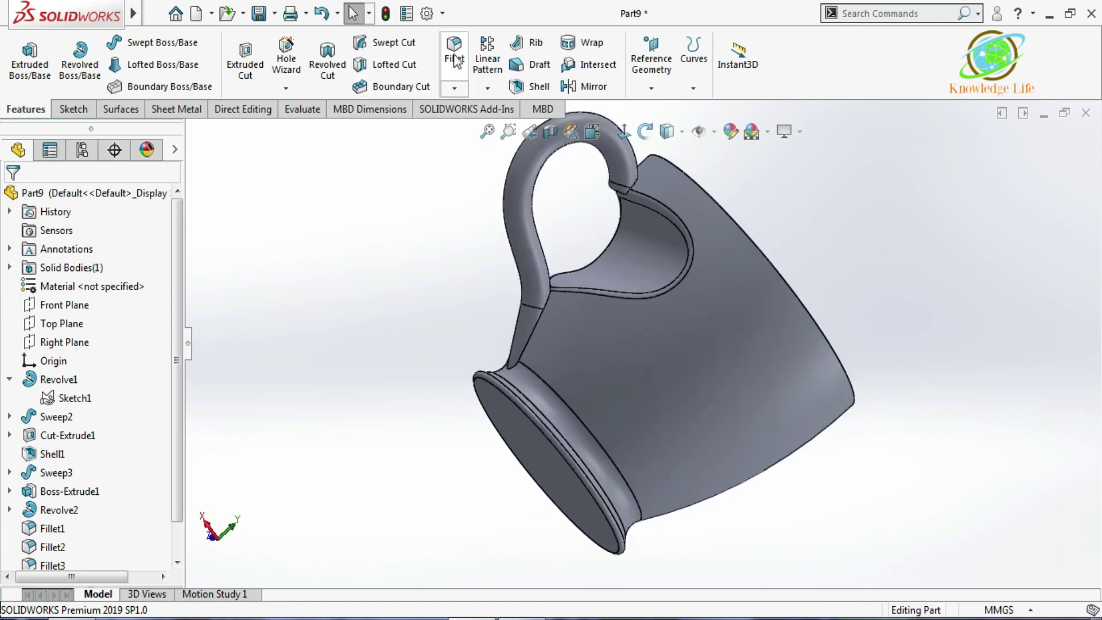
mouse_move(66, 15)
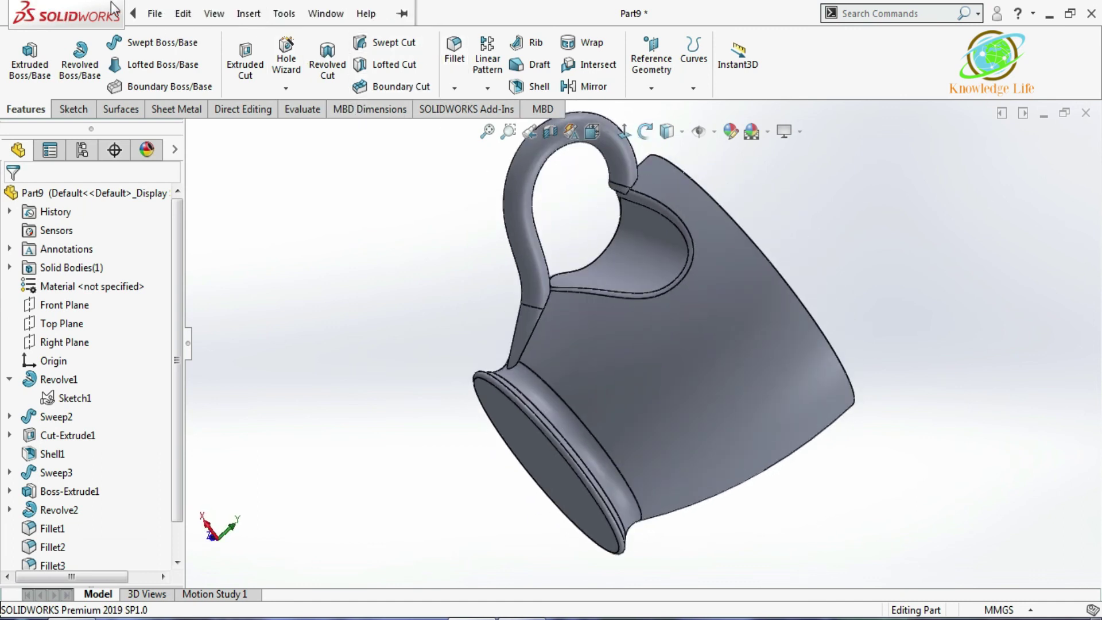
left_click(259, 18)
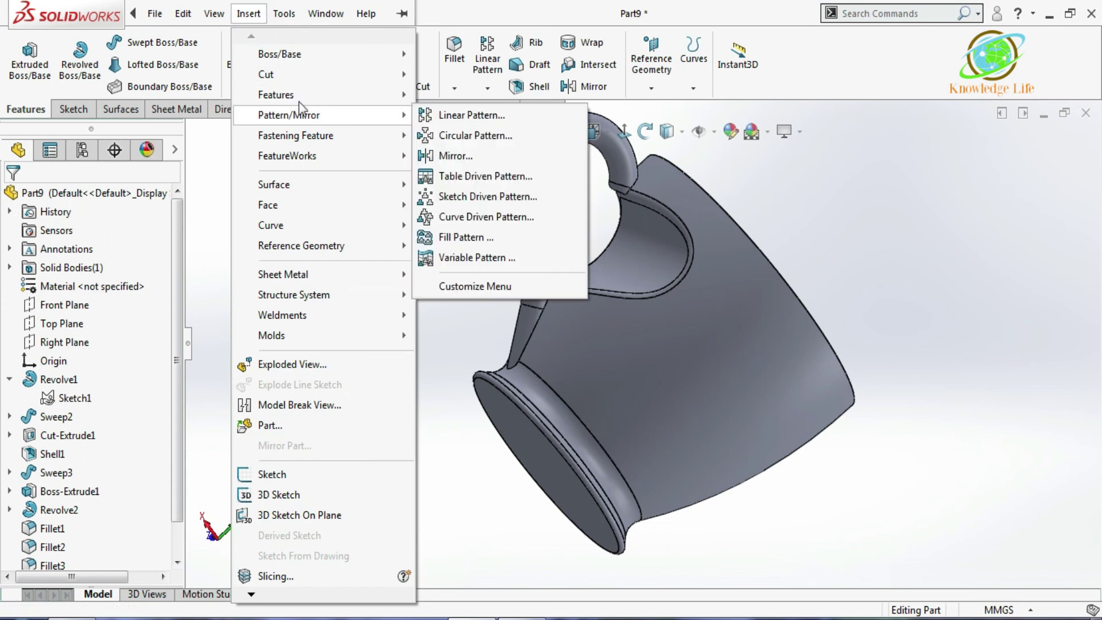
left_click(299, 95)
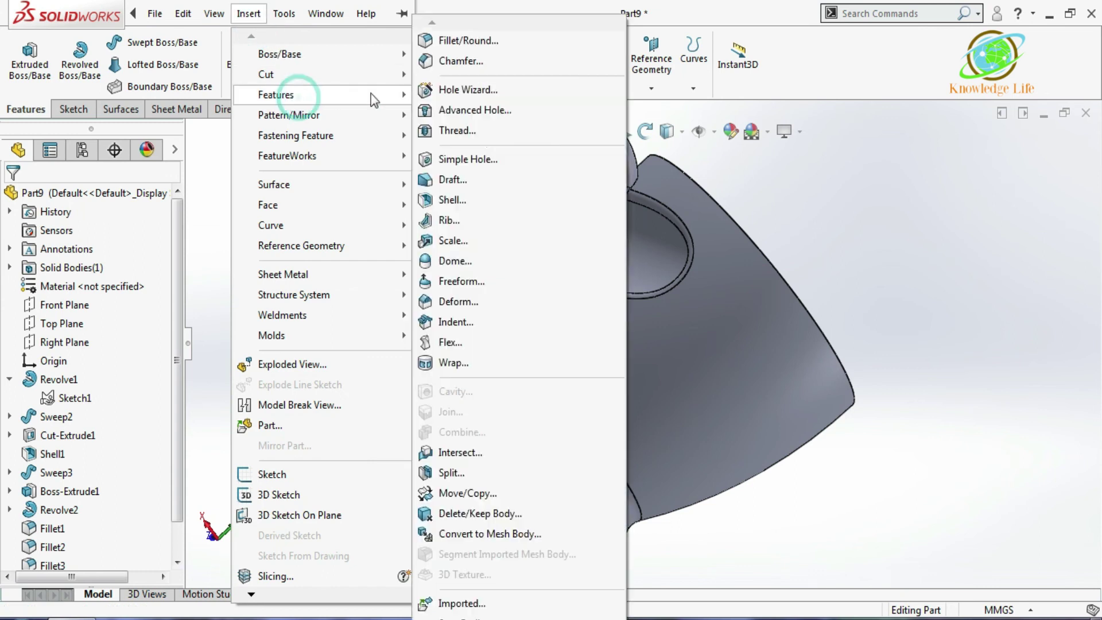
left_click(455, 261)
middle_click_drag(517, 504, 536, 450)
left_click(576, 435)
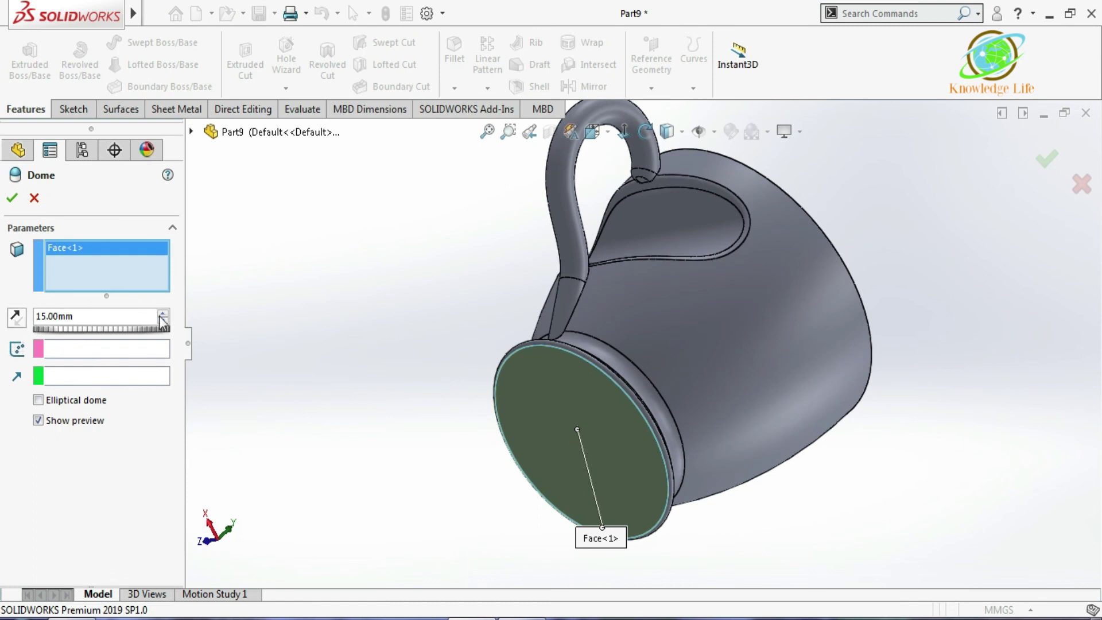
left_click(15, 317)
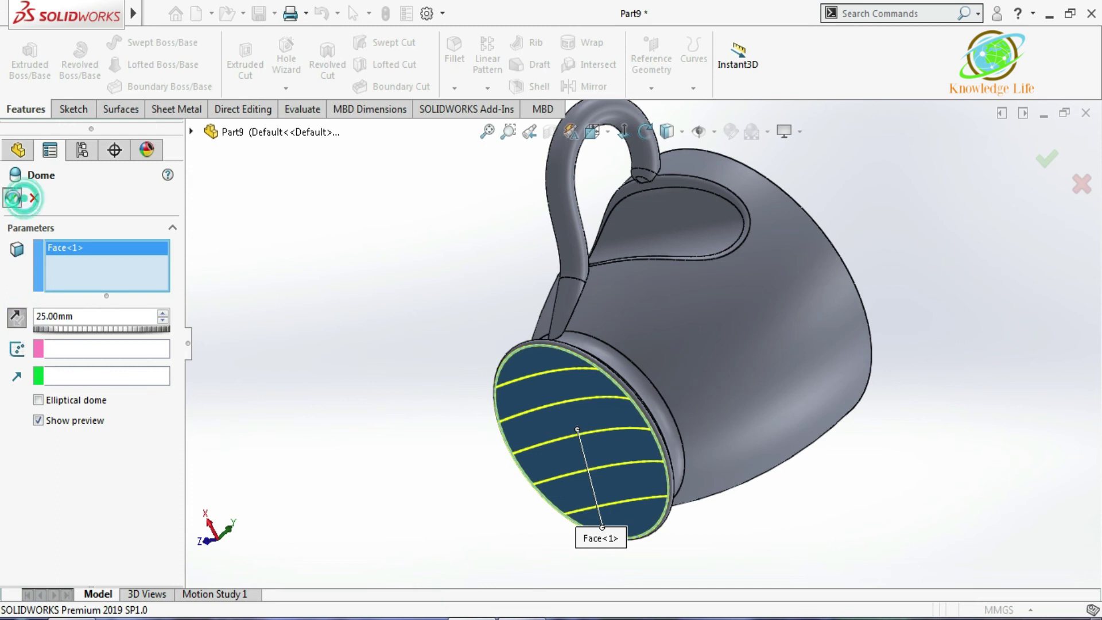
left_click(15, 198)
Step: Examine the domed floor, underside and handle joint in a section view cut on the Front Plane, then close the section
scroll(620, 340, "down", 3)
middle_click_drag(620, 339, 626, 205)
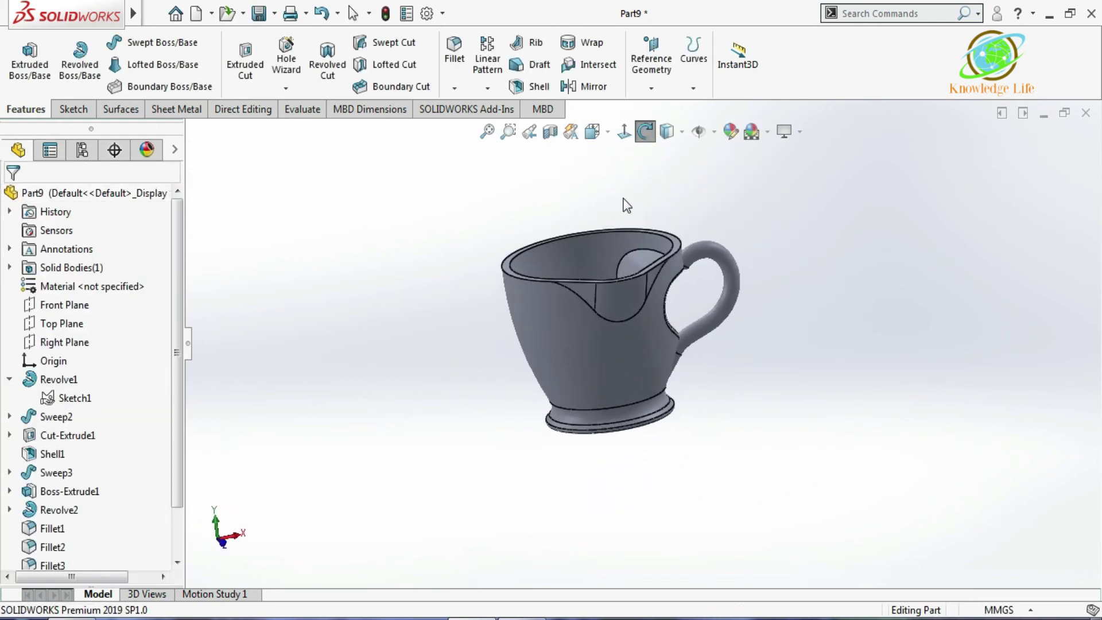
left_click(550, 131)
middle_click_drag(718, 316, 664, 395)
scroll(735, 329, "up", 5)
middle_click_drag(750, 343, 723, 336)
scroll(680, 380, "up", 3)
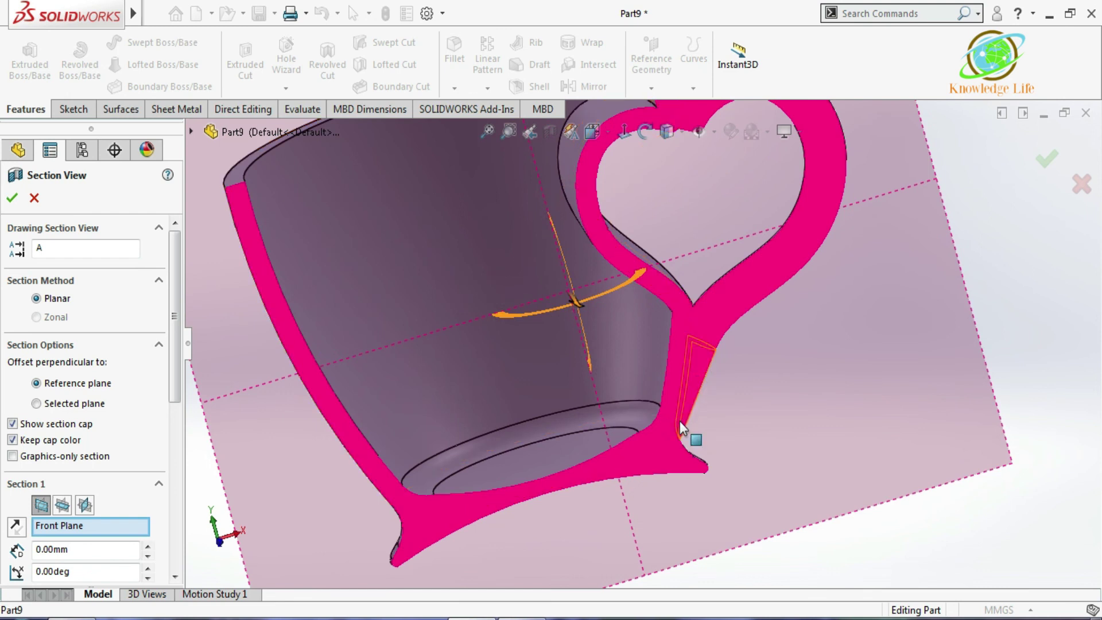
scroll(680, 421, "down", 2)
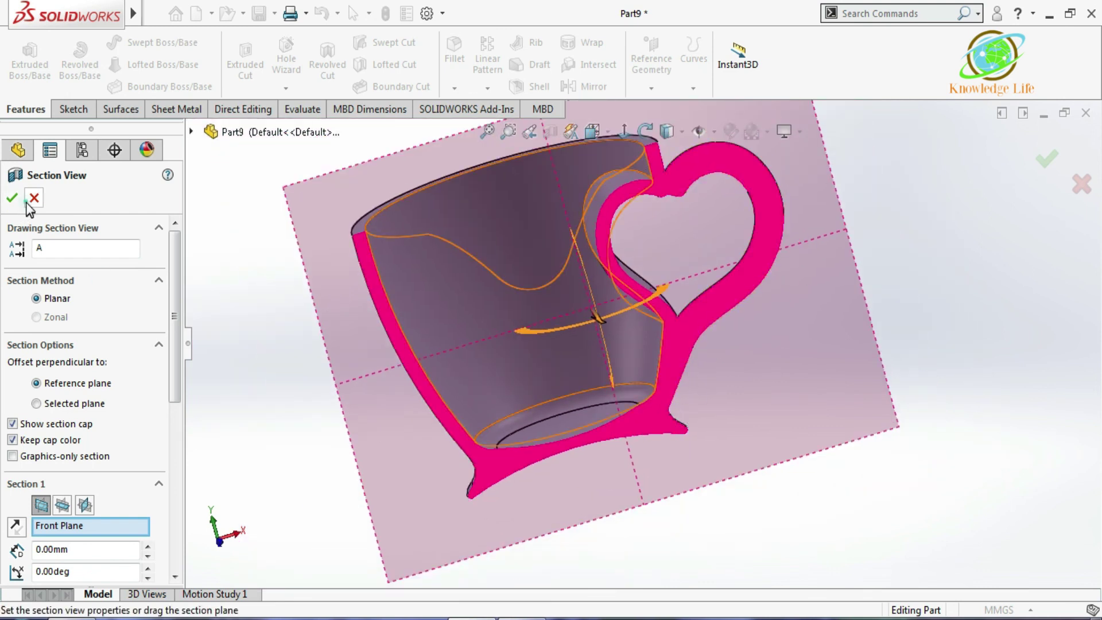
left_click(31, 201)
Step: Fillet the edges of the rim, spout, notch, handle joints and inner floor together with a symmetric 10 mm radius
middle_click_drag(548, 329, 622, 153)
scroll(650, 263, "down", 5)
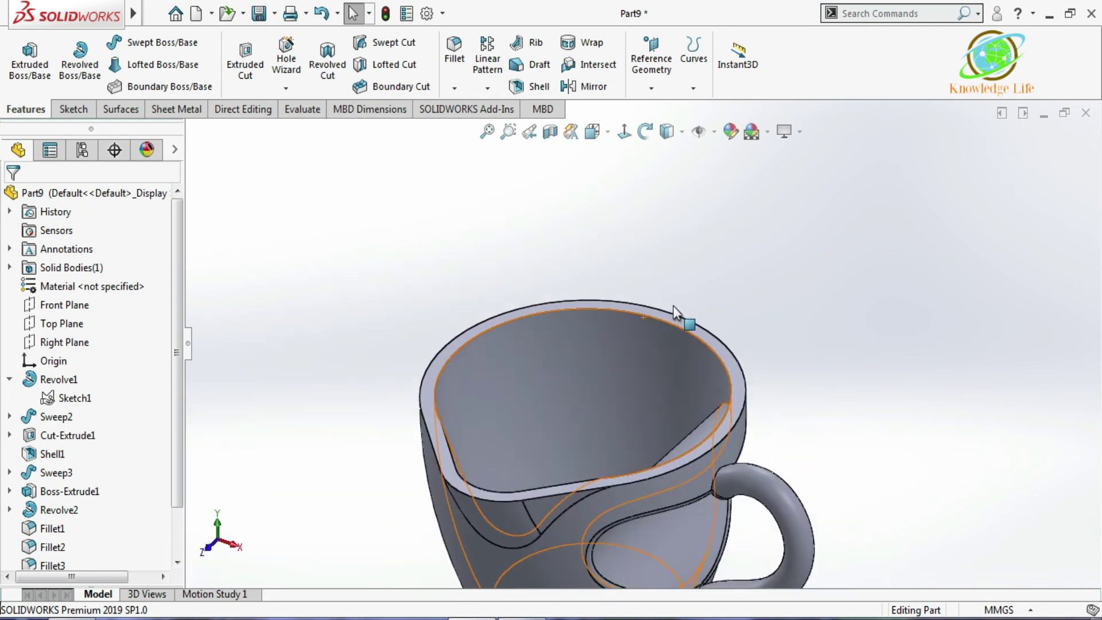
scroll(675, 312, "up", 2)
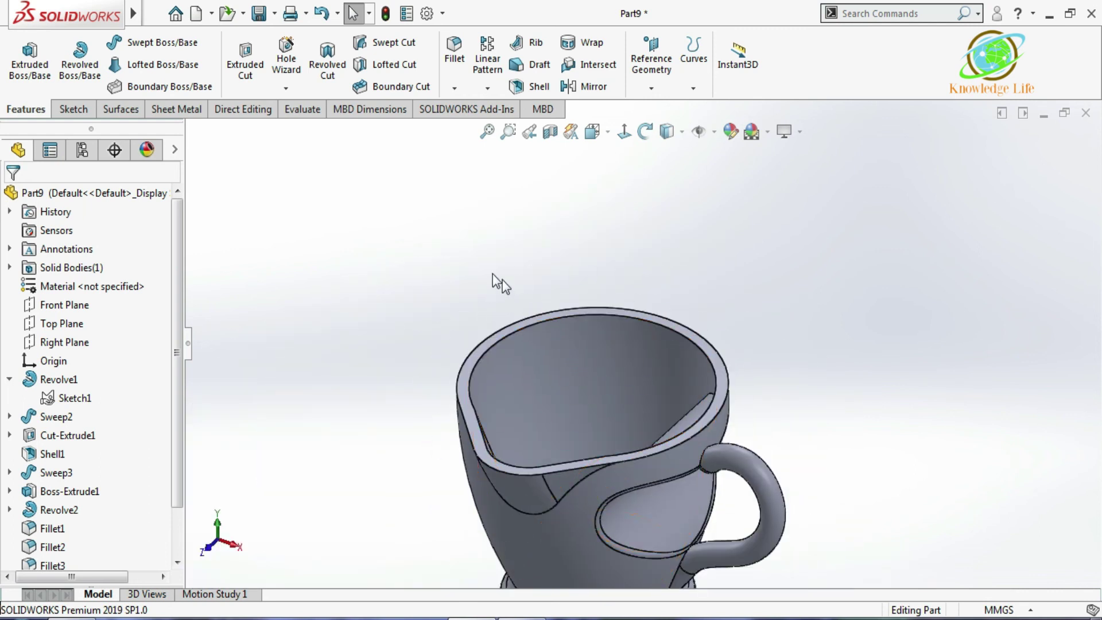
scroll(467, 232, "up", 2)
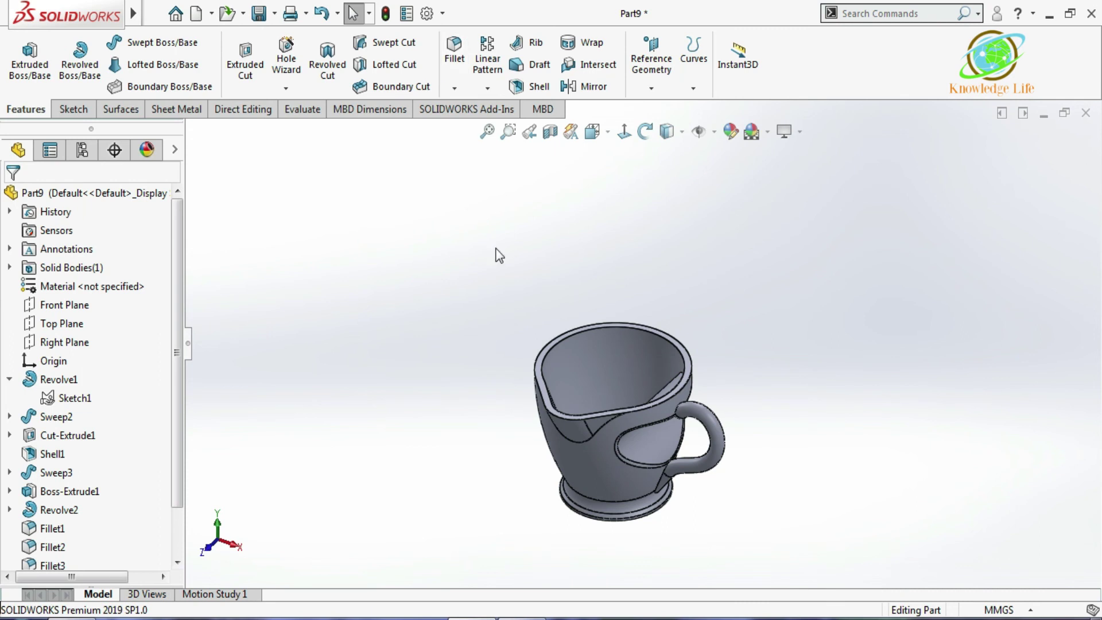
left_click(453, 88)
left_click(462, 107)
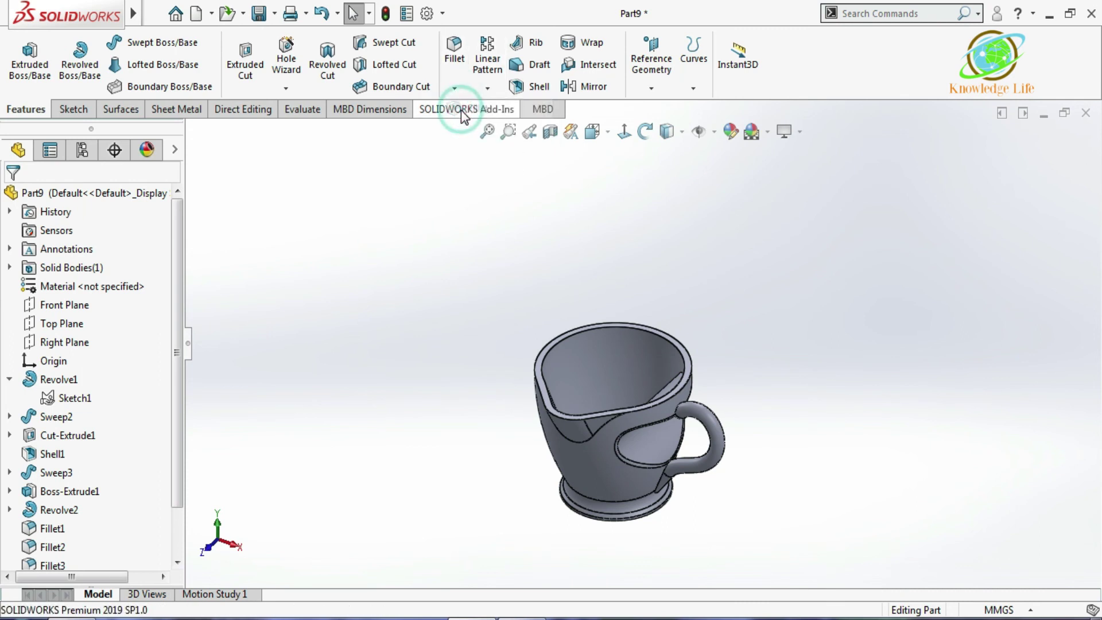
left_click_drag(450, 238, 838, 568)
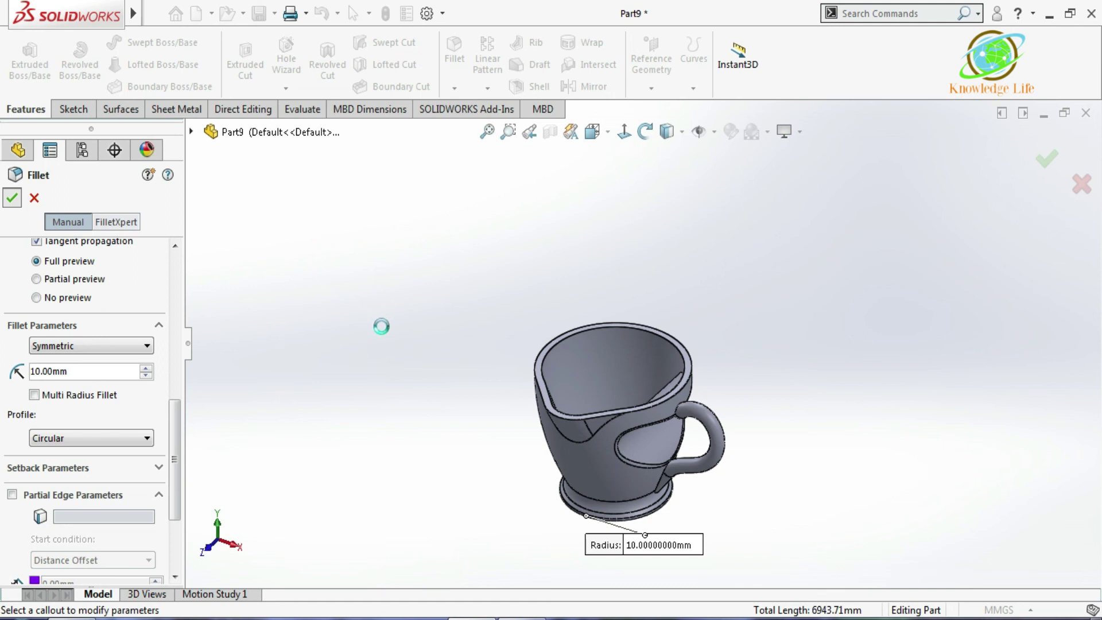
scroll(381, 326, "down", 5)
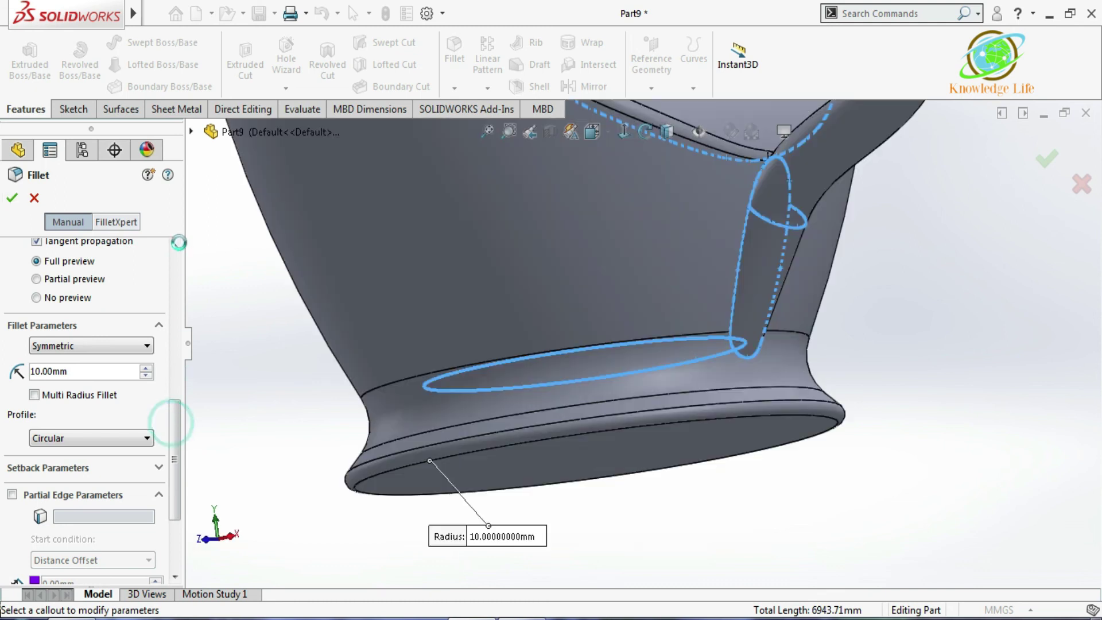
scroll(372, 365, "up", 3)
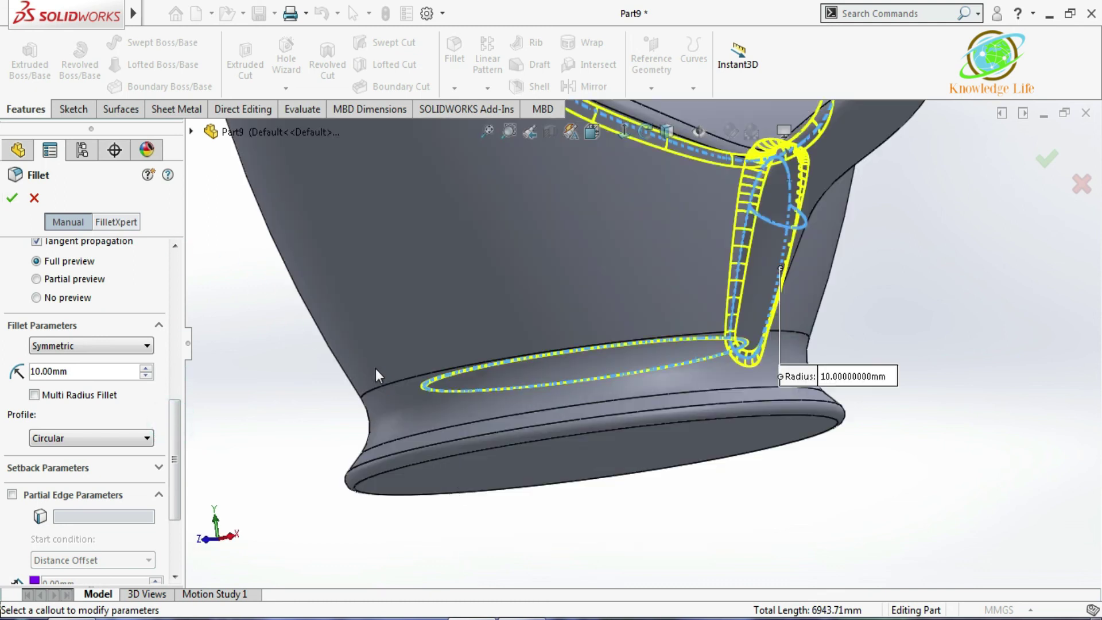
scroll(496, 338, "up", 3)
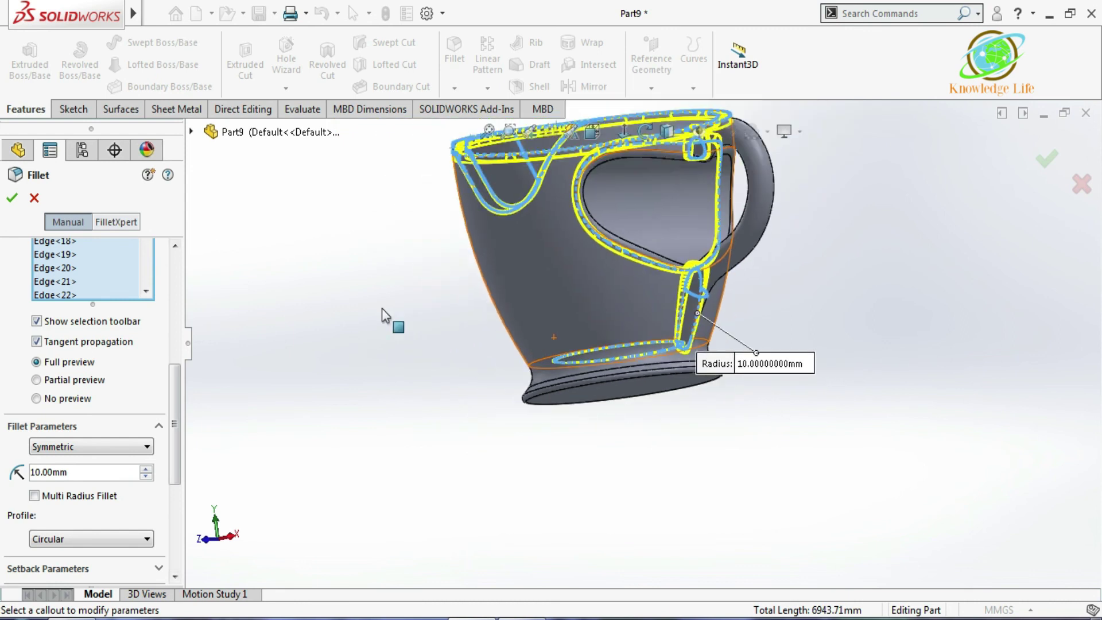
left_click(12, 198)
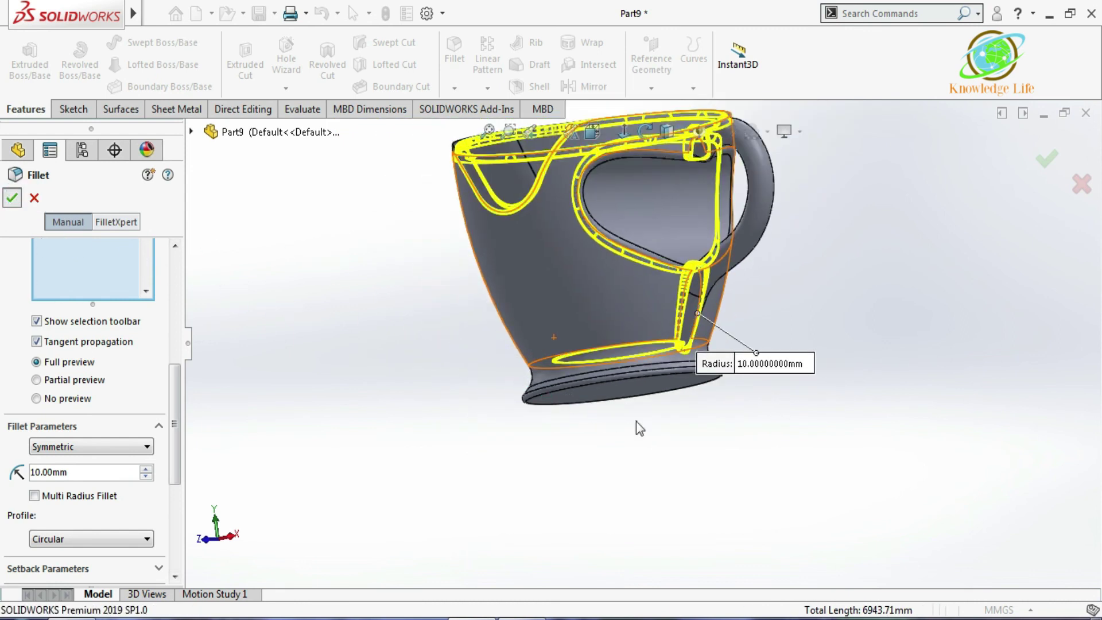
Step: Apply the Plain White scene and show the cup shaded without edge lines
middle_click_drag(688, 421, 657, 266)
scroll(657, 267, "down", 4)
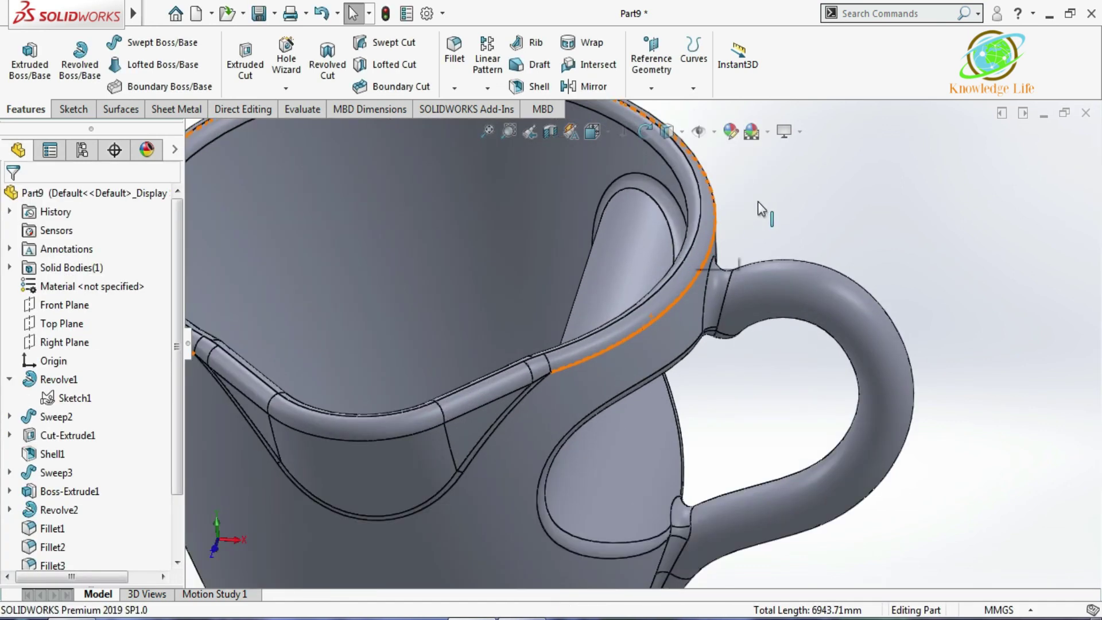
scroll(758, 201, "up", 1)
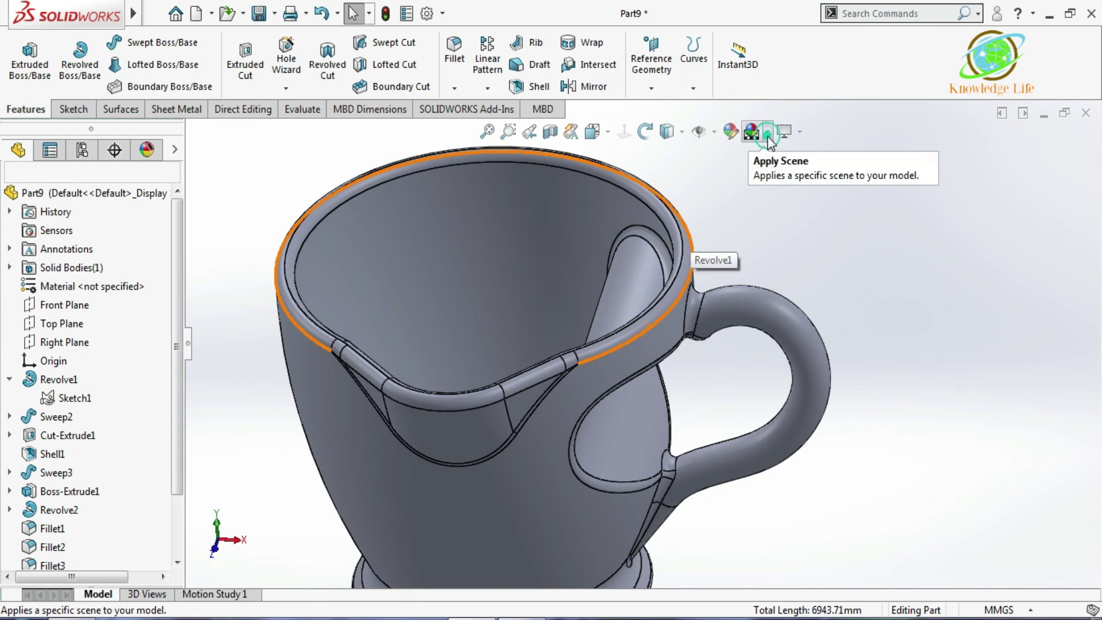
left_click(767, 136)
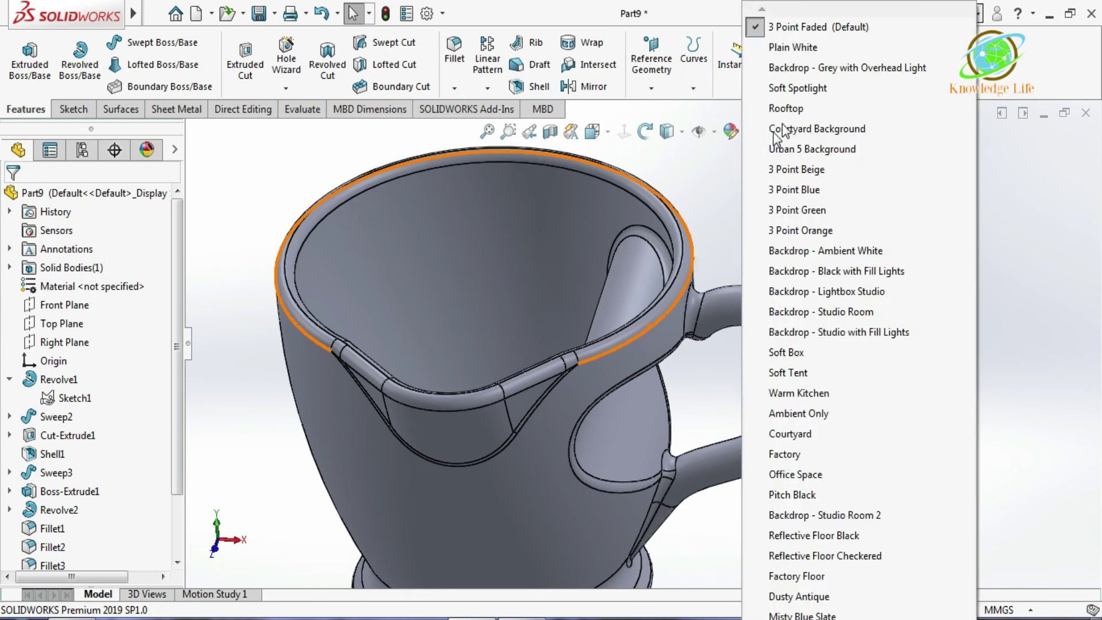
left_click(794, 47)
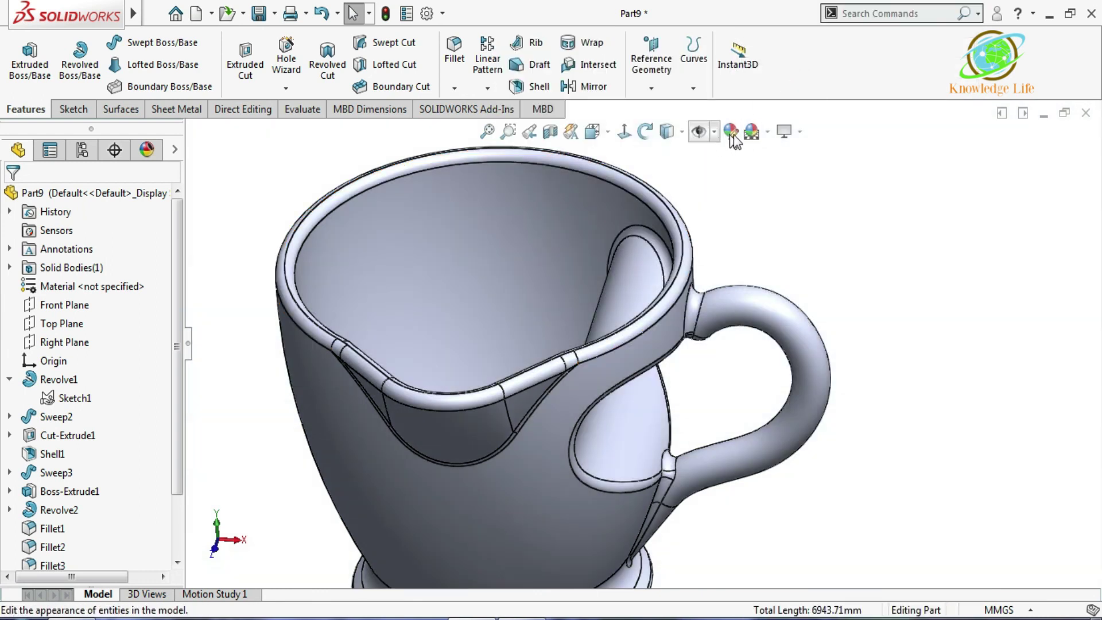
left_click(680, 133)
left_click(668, 176)
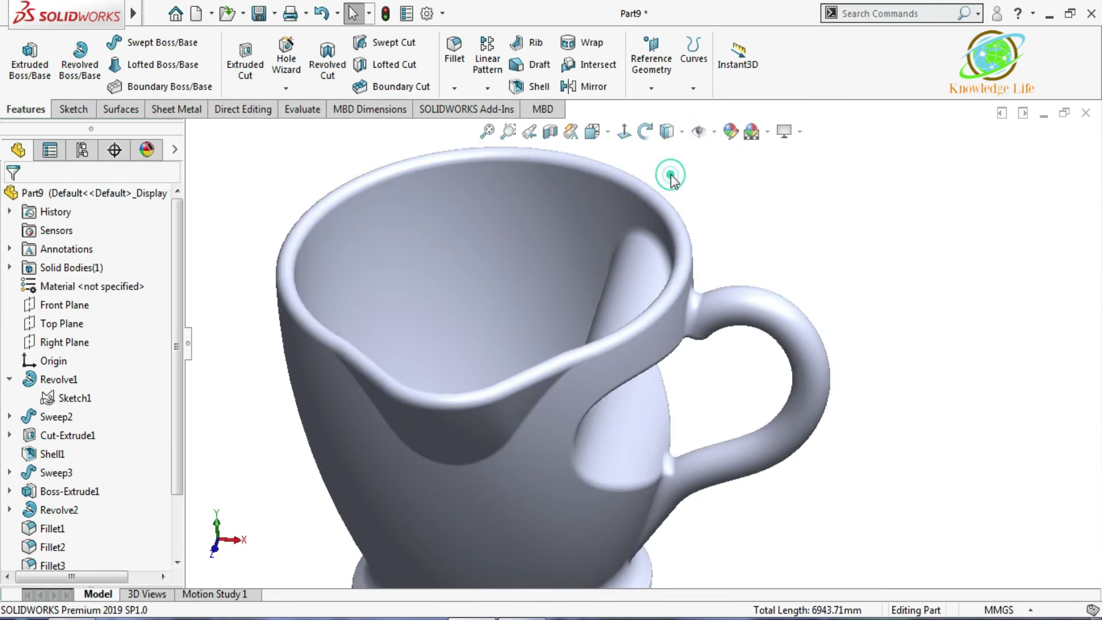
mouse_move(822, 267)
middle_mouse_down()
mouse_move(577, 350)
mouse_move(721, 340)
mouse_move(694, 299)
mouse_move(706, 264)
mouse_move(703, 329)
middle_mouse_up()
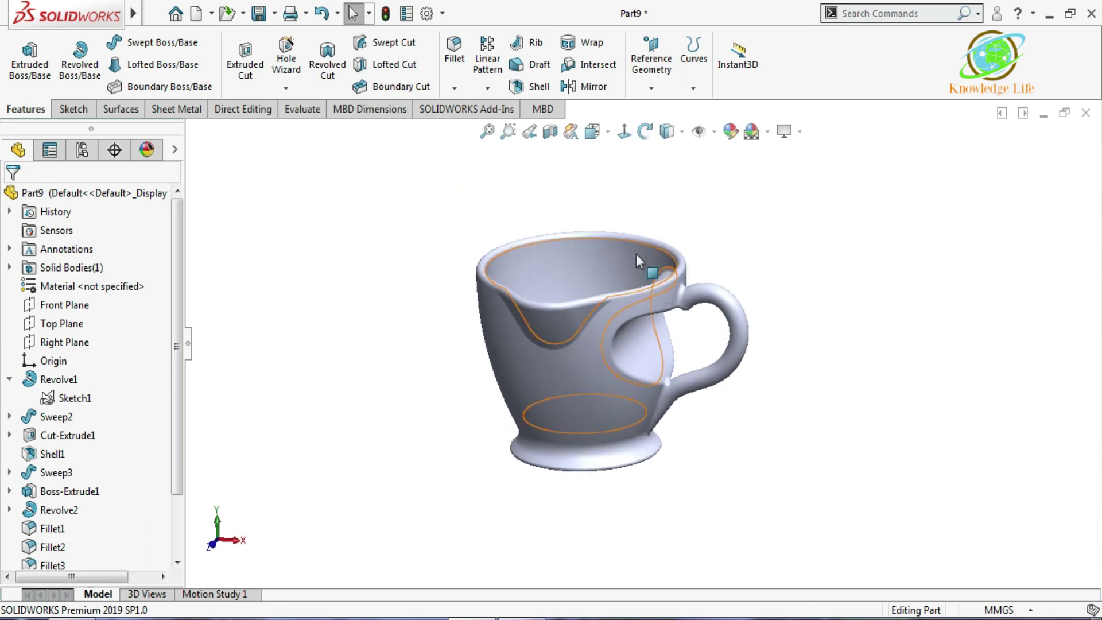
scroll(650, 238, "down", 4)
scroll(780, 460, "up", 2)
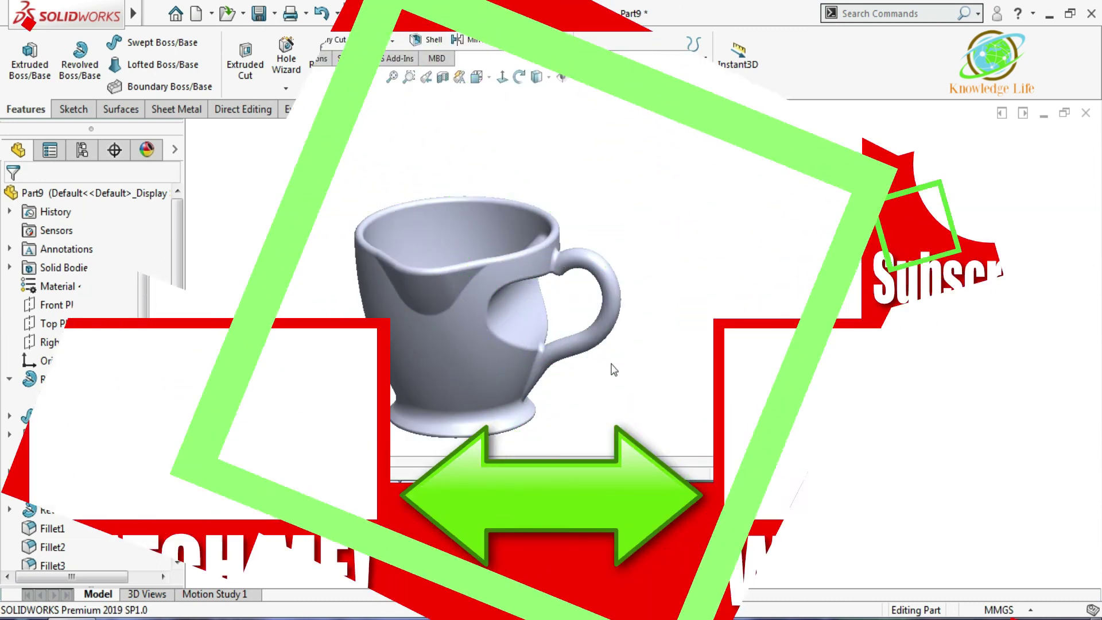
scroll(704, 526, "up", 2)
scroll(679, 511, "down", 3)
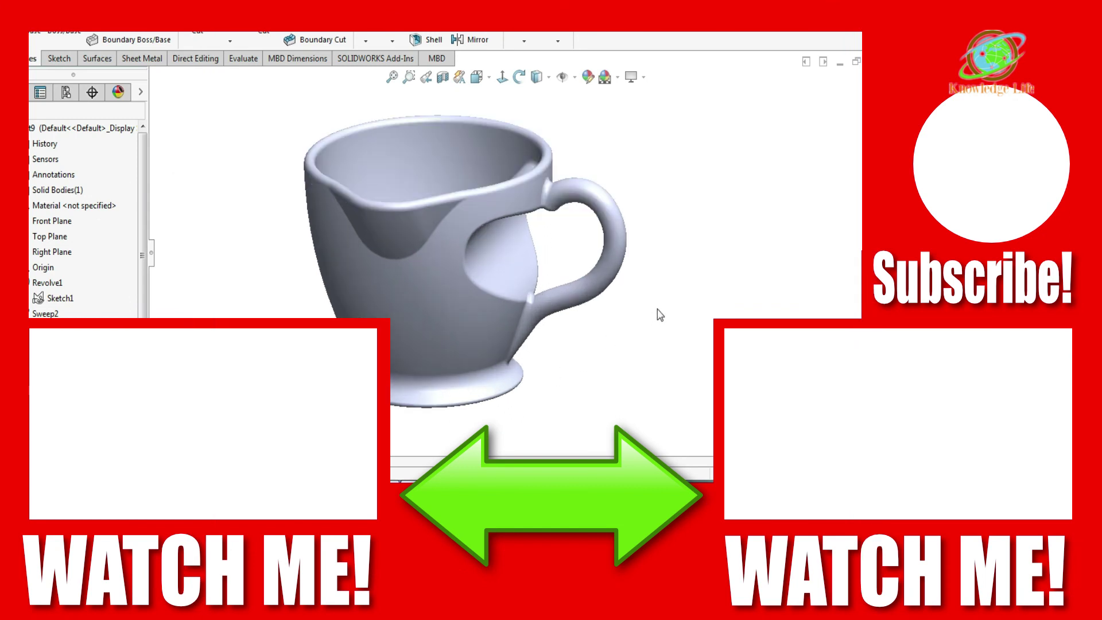